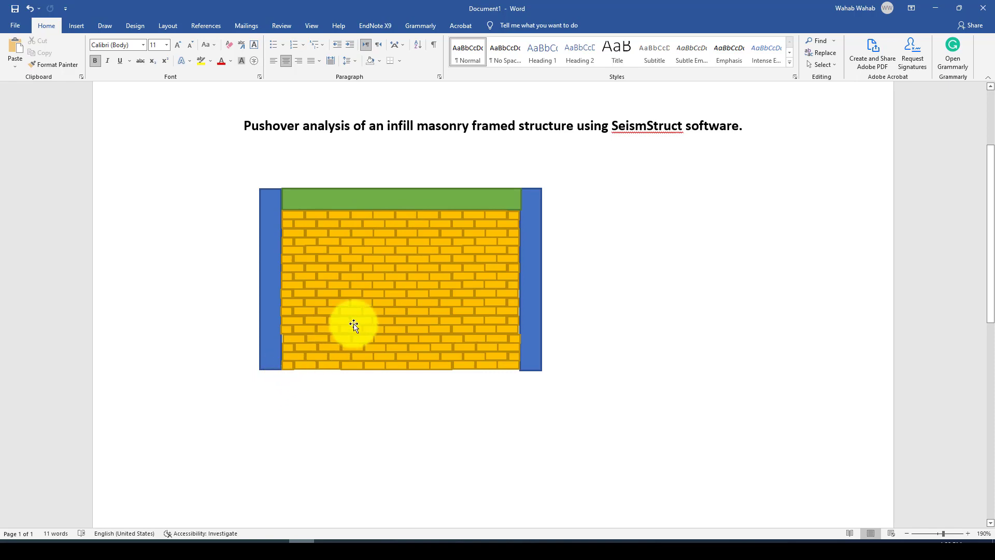
Step: Switch to Acrobat, examine the paper's infilled-frame load-deflection plots and the strut models in Figures 18 and 19, and return to Word
left_click(211, 533)
scroll(433, 365, "up", 15)
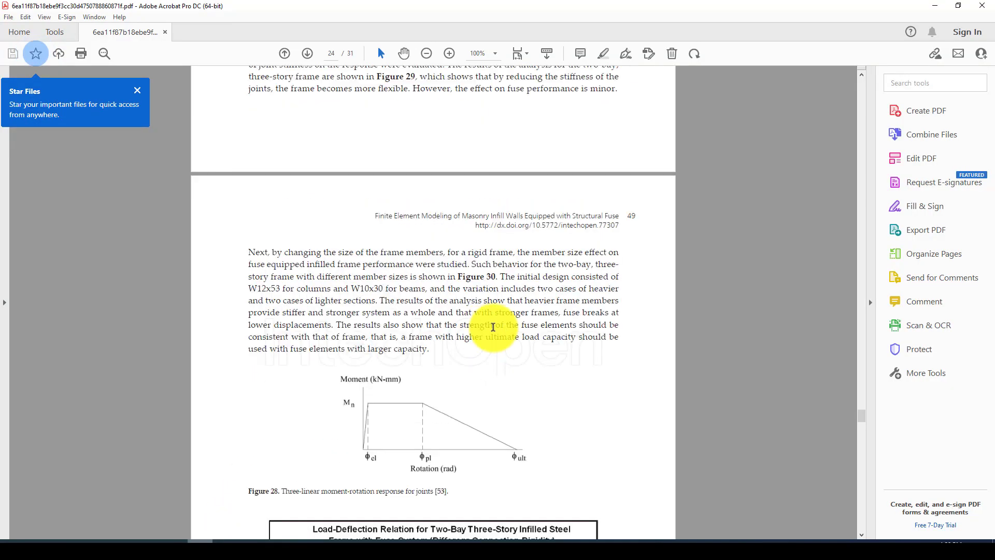
scroll(560, 297, "up", 10)
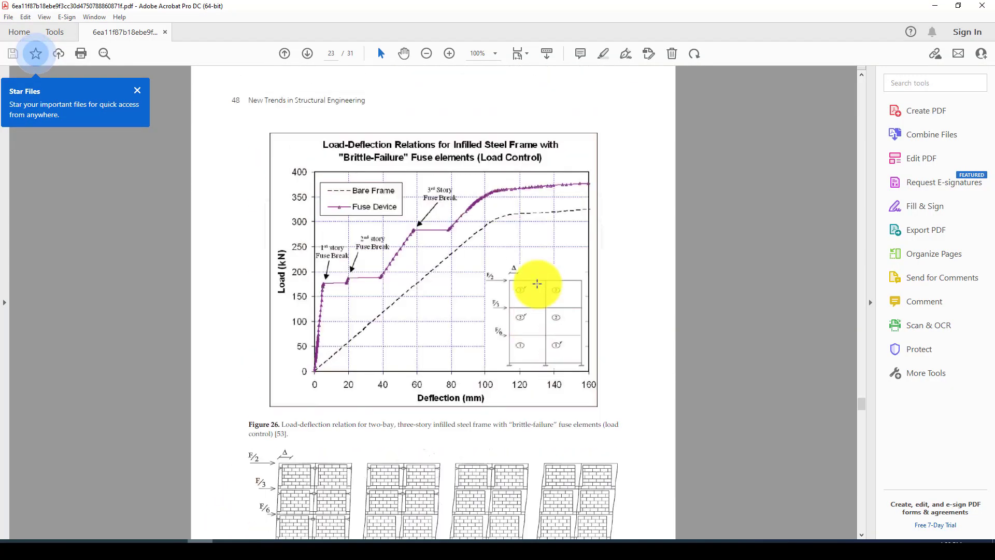
scroll(445, 322, "up", 20)
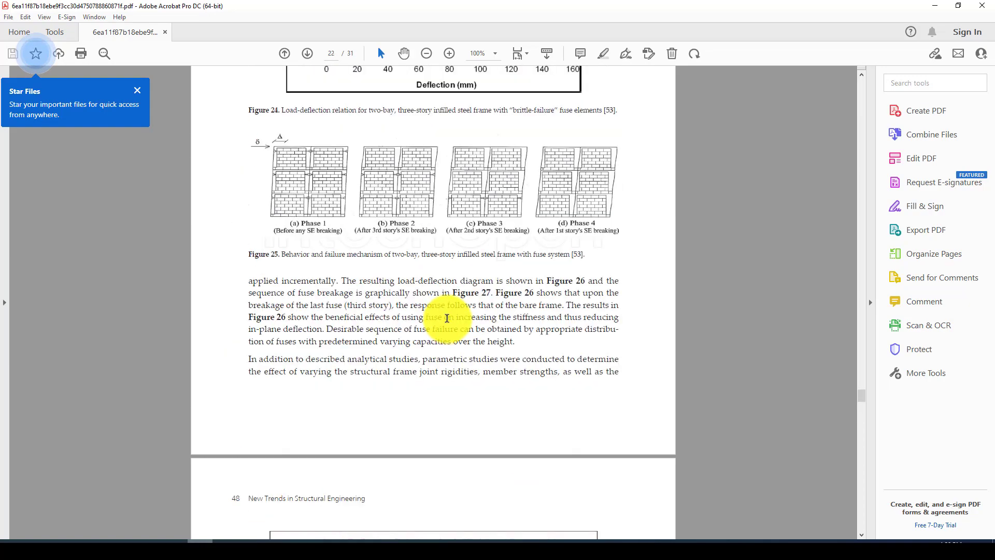
scroll(448, 314, "up", 20)
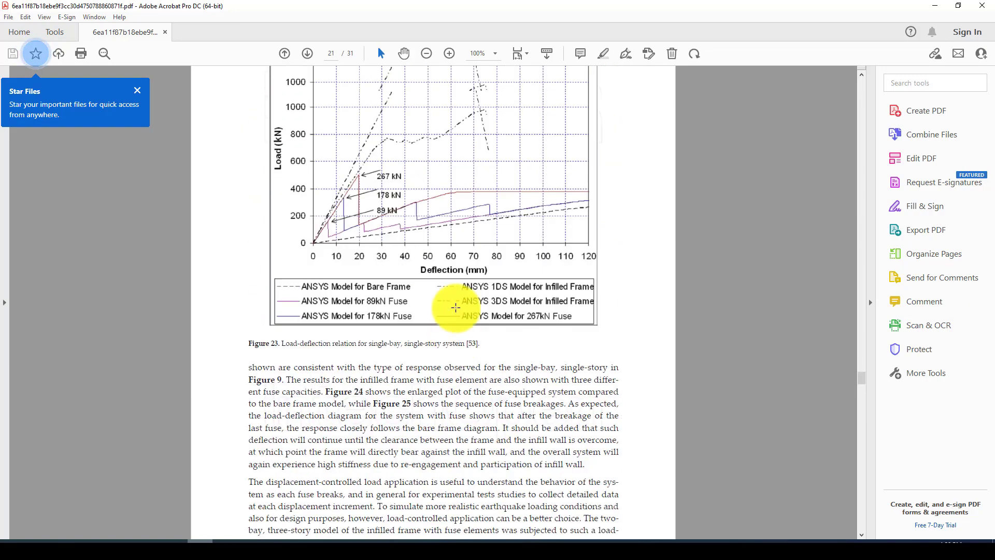
scroll(456, 307, "up", 20)
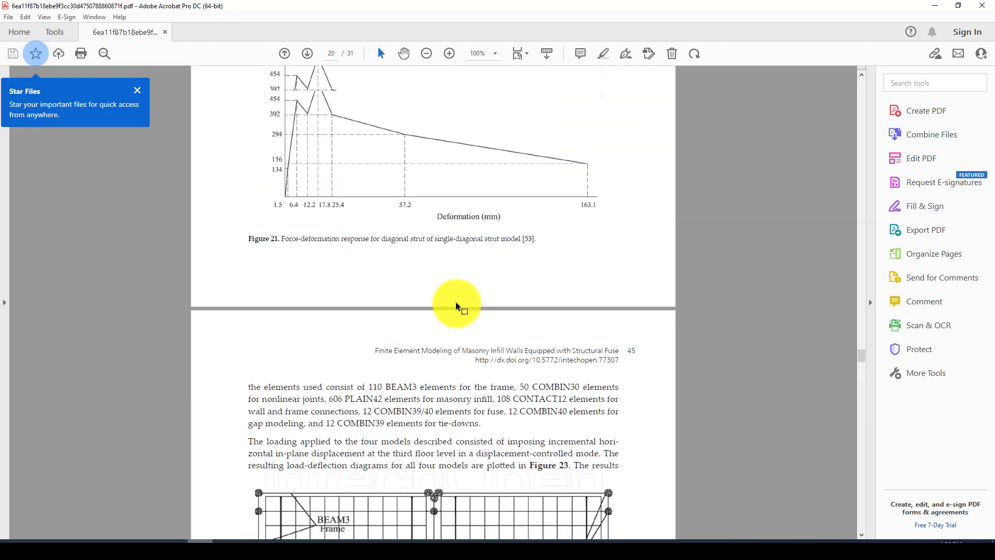
scroll(546, 286, "up", 12)
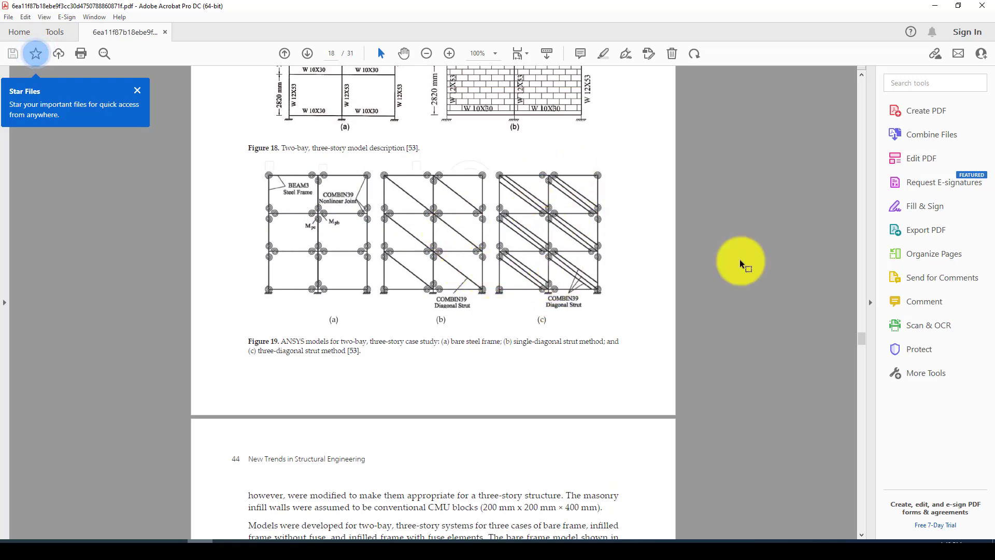
scroll(610, 277, "up", 4)
scroll(553, 248, "down", 2)
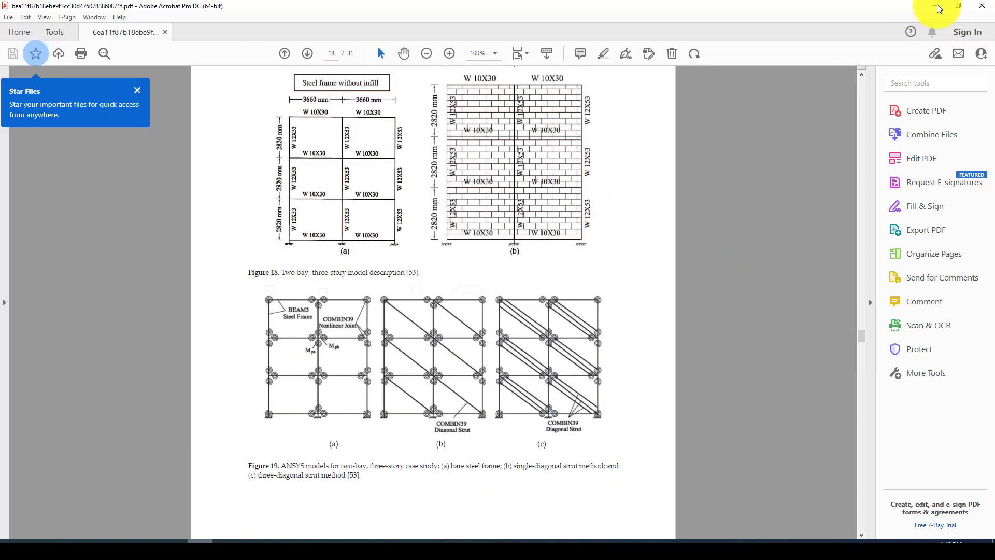
left_click(939, 9)
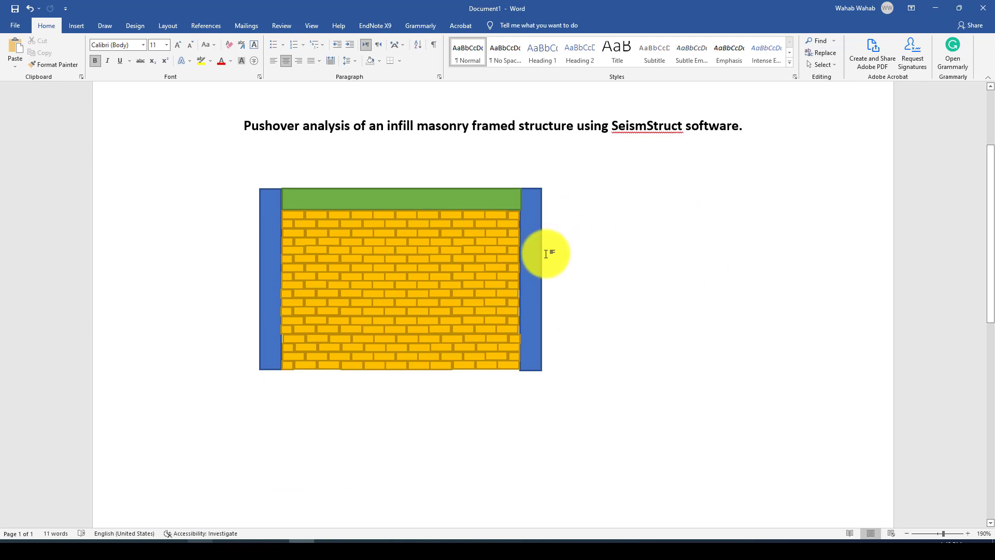
scroll(389, 352, "down", 1)
scroll(375, 326, "up", 2)
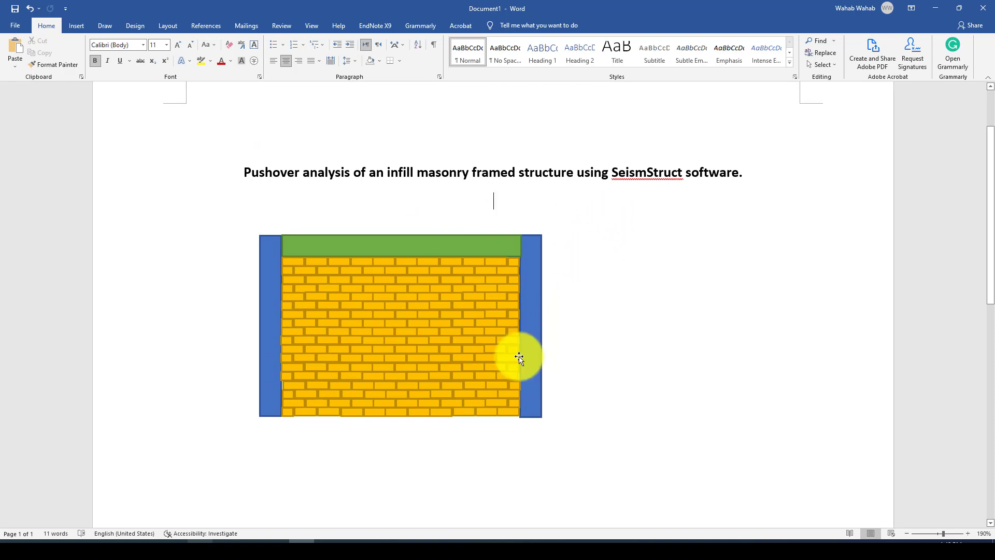
Step: Switch to SeismoStruct and create a new Building Modeller project with 1 storey
left_click(455, 544)
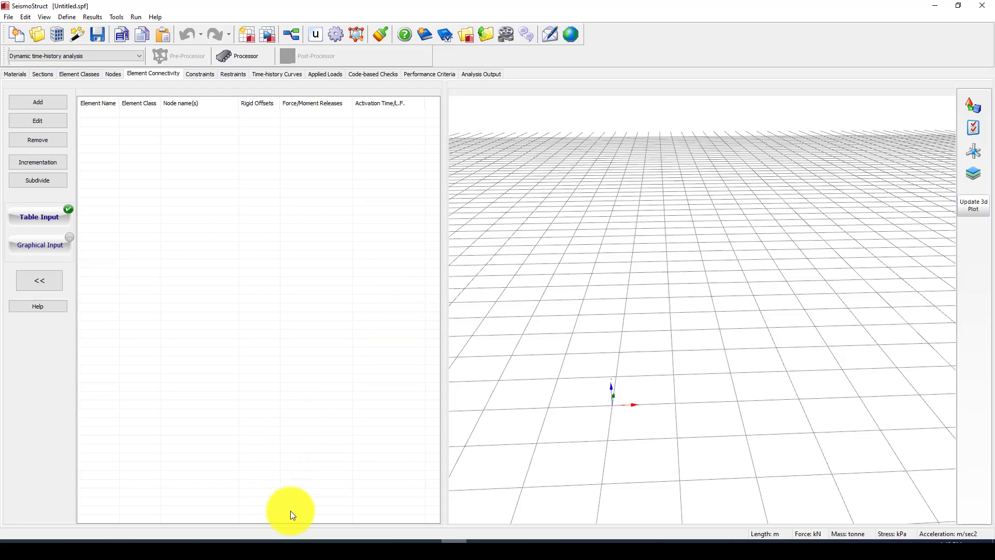
left_click(301, 540)
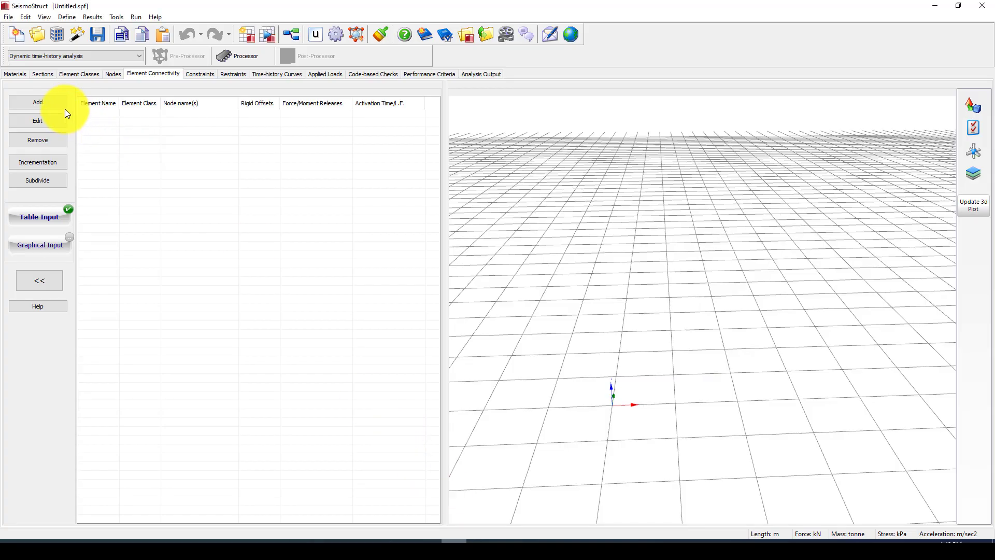
left_click(58, 34)
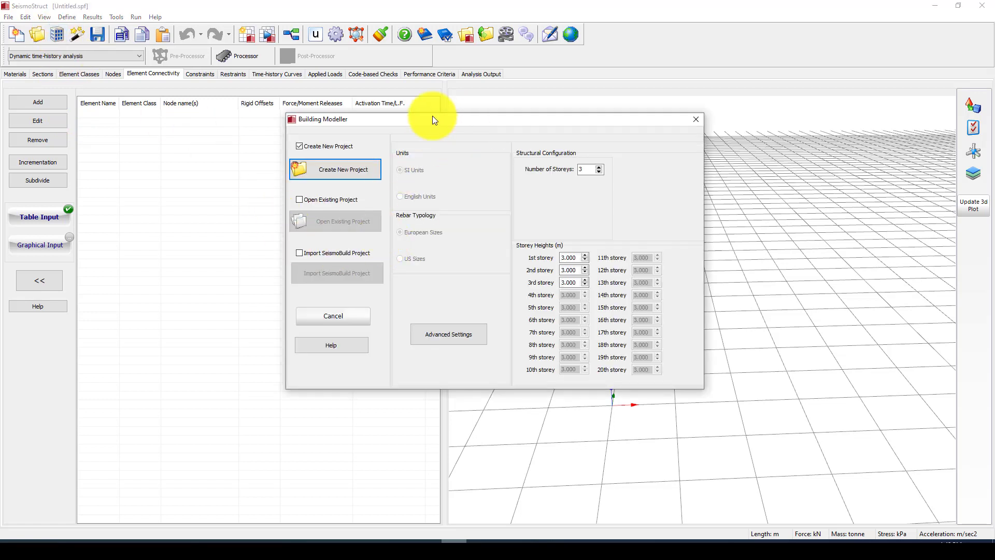
left_click_drag(434, 120, 388, 113)
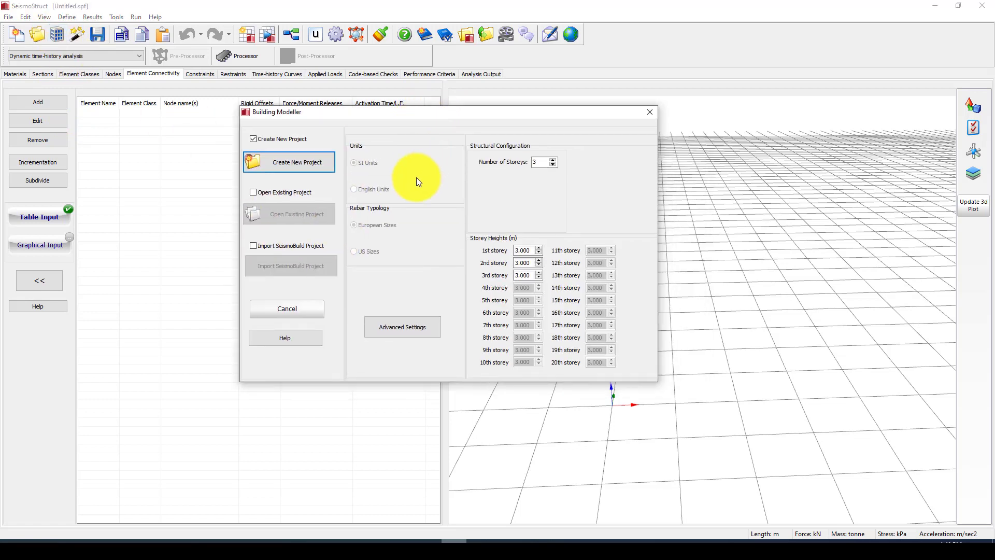
left_click(553, 164)
left_click(553, 164)
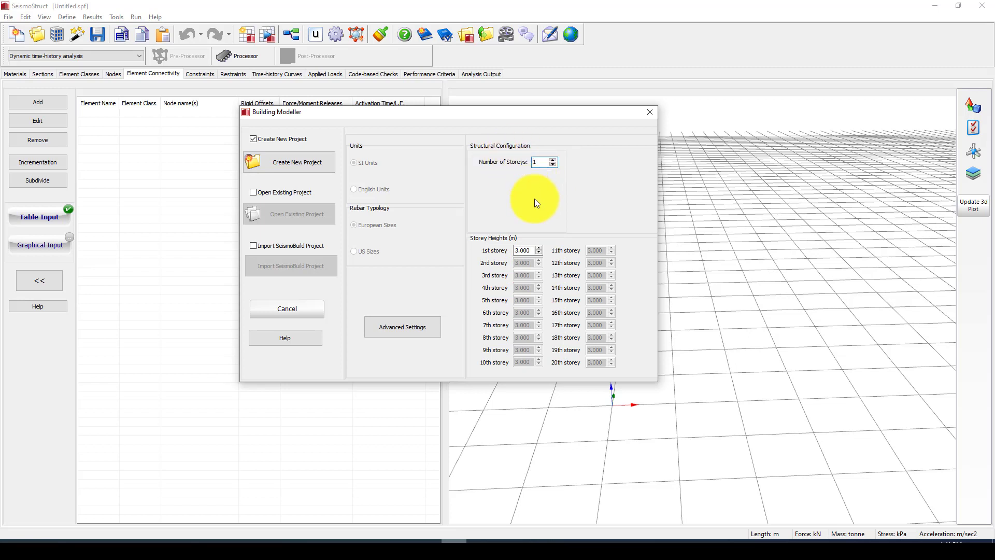
left_click(268, 164)
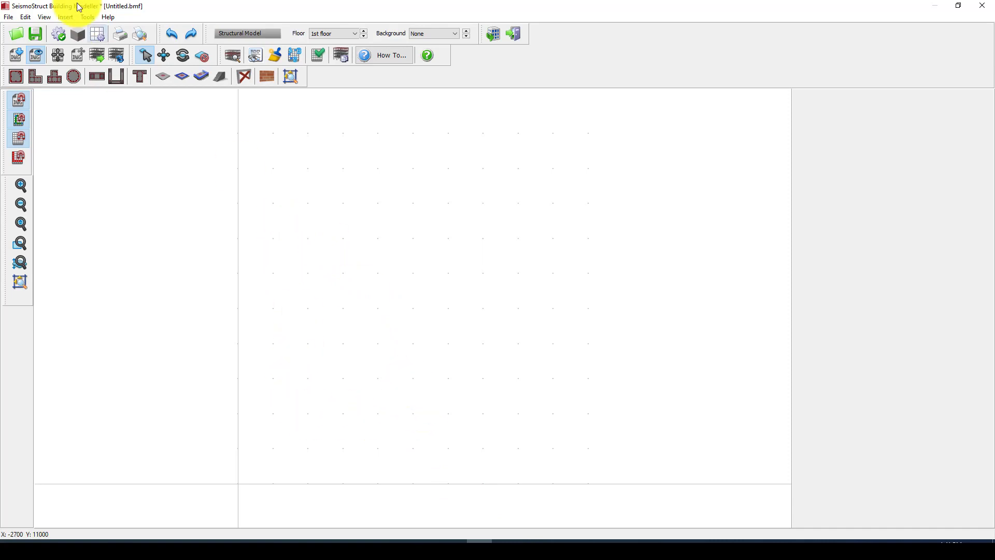
Step: Check the snap and grid settings and place a 300x300 square column at X 14850, Y 350
left_click(97, 35)
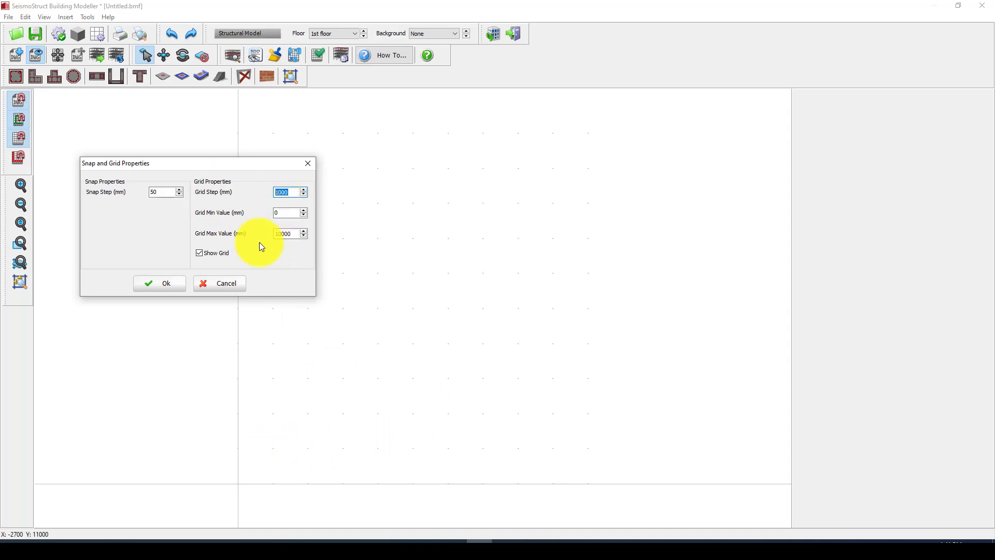
left_click(165, 283)
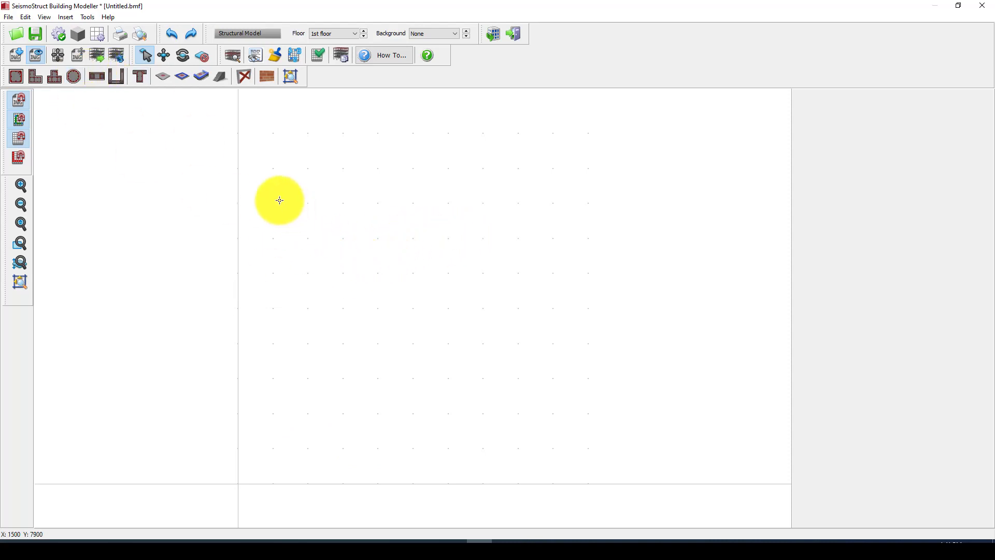
left_click(17, 79)
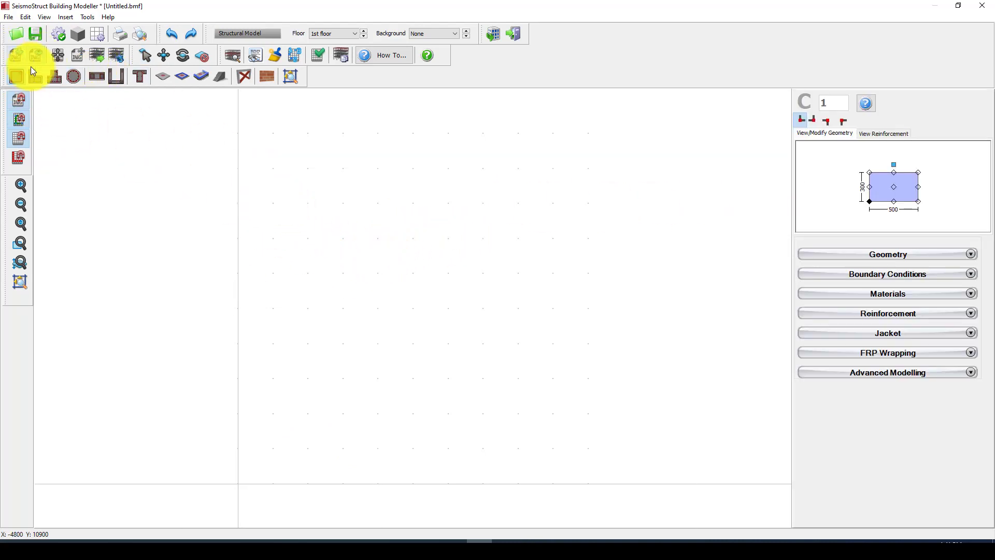
left_click(855, 254)
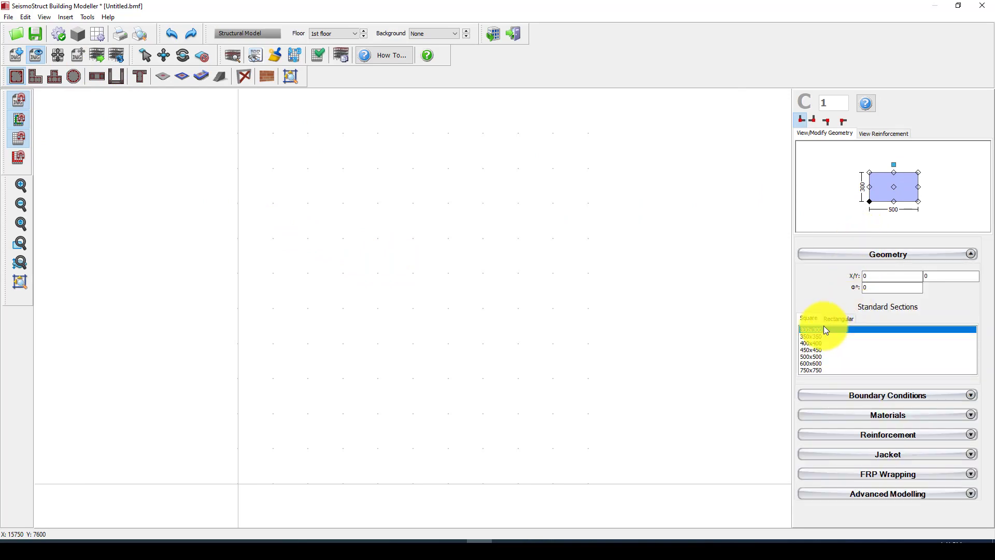
left_click(814, 332)
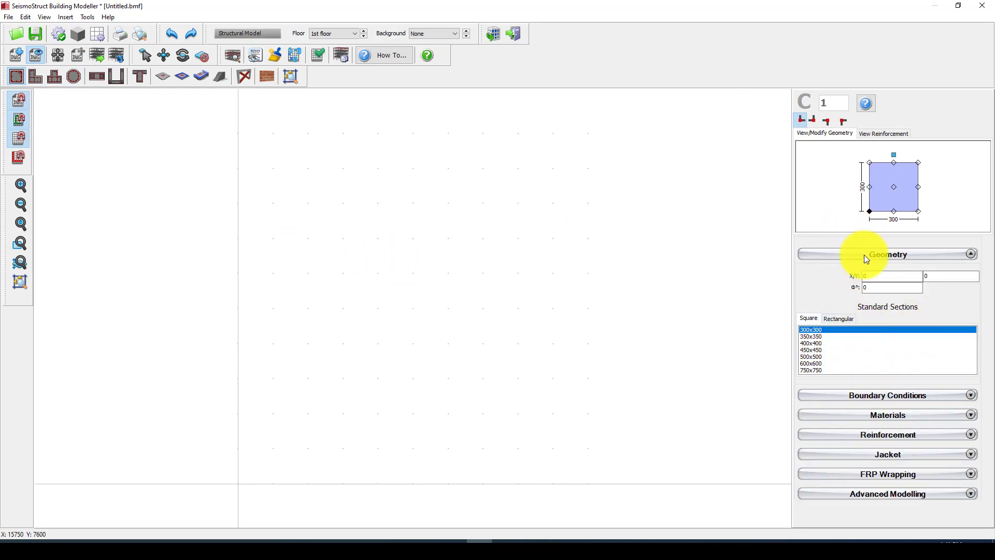
left_click(759, 472)
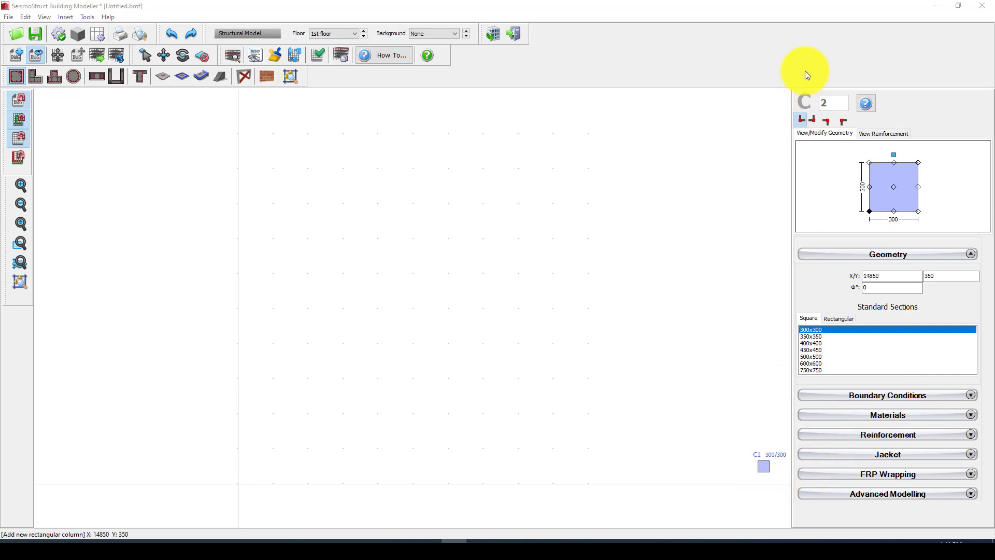
Step: Set the next column's longitudinal reinforcement to 0 bars on both the top/bottom and left/right sides, after checking its boundary conditions and material set
left_click(881, 135)
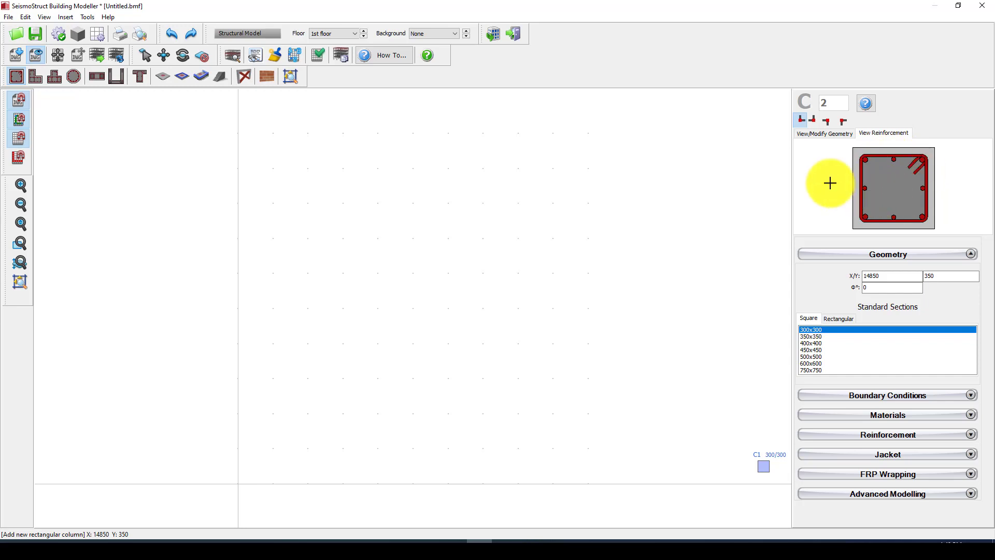
left_click(878, 397)
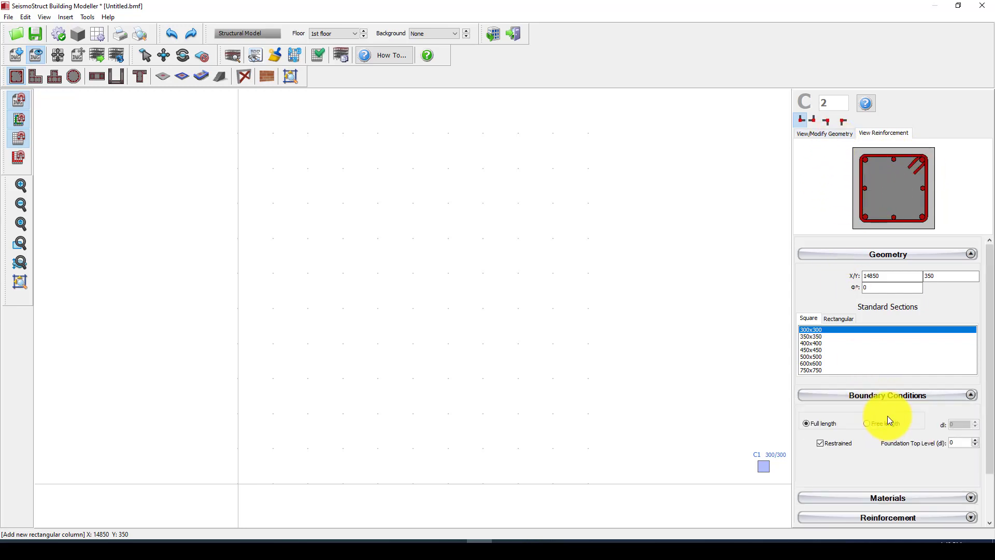
left_click(888, 397)
left_click(883, 416)
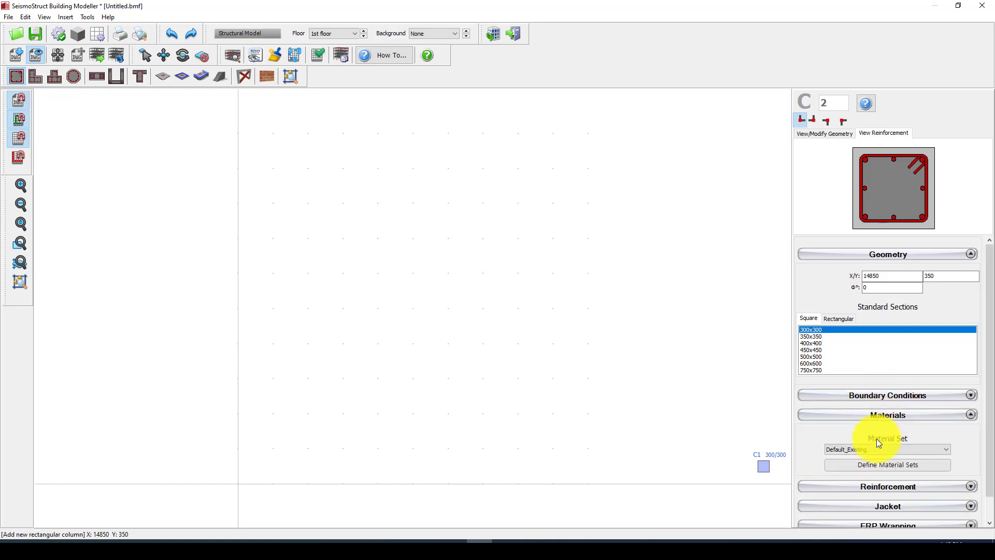
left_click(872, 414)
left_click(873, 434)
scroll(910, 441, "down", 2)
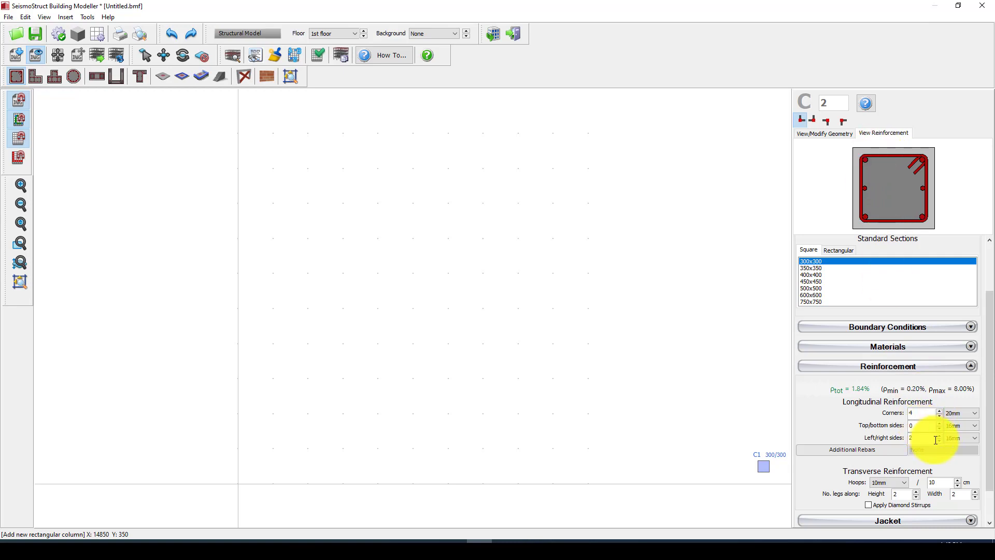
left_click(939, 440)
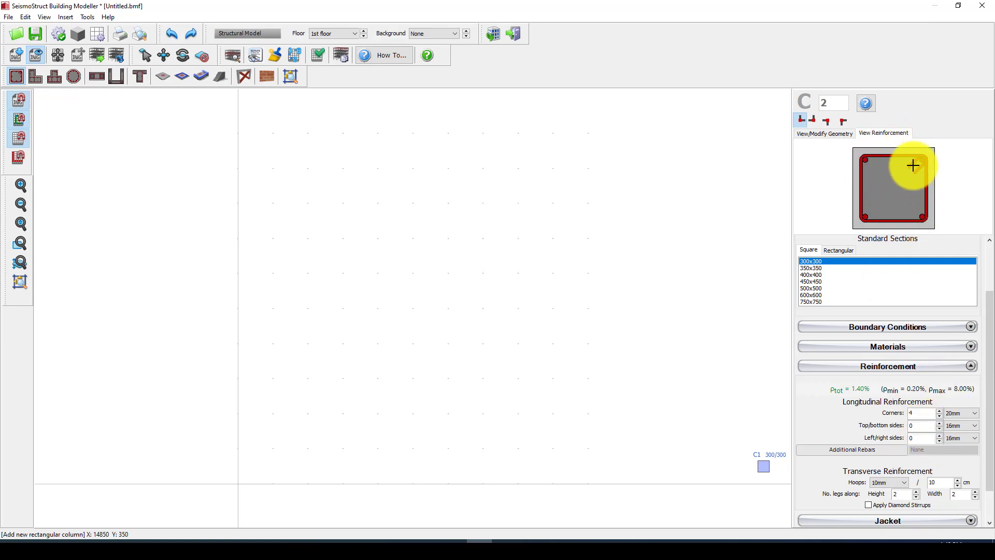
scroll(875, 411, "down", 2)
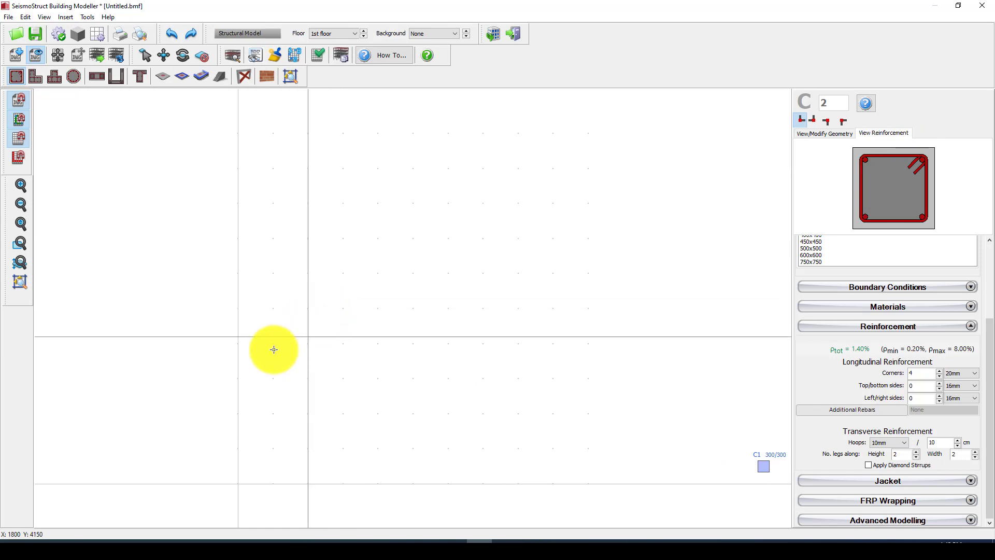
Step: Place two 300x300 columns by their centre point at X 1000, Y 1950 and at X 5000, Y 2000
left_click(835, 134)
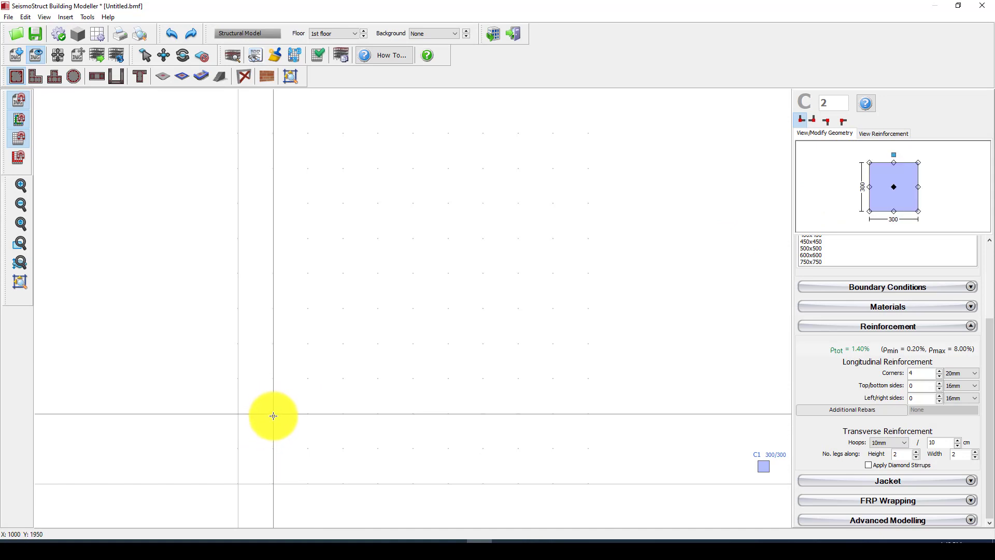
left_click(274, 415)
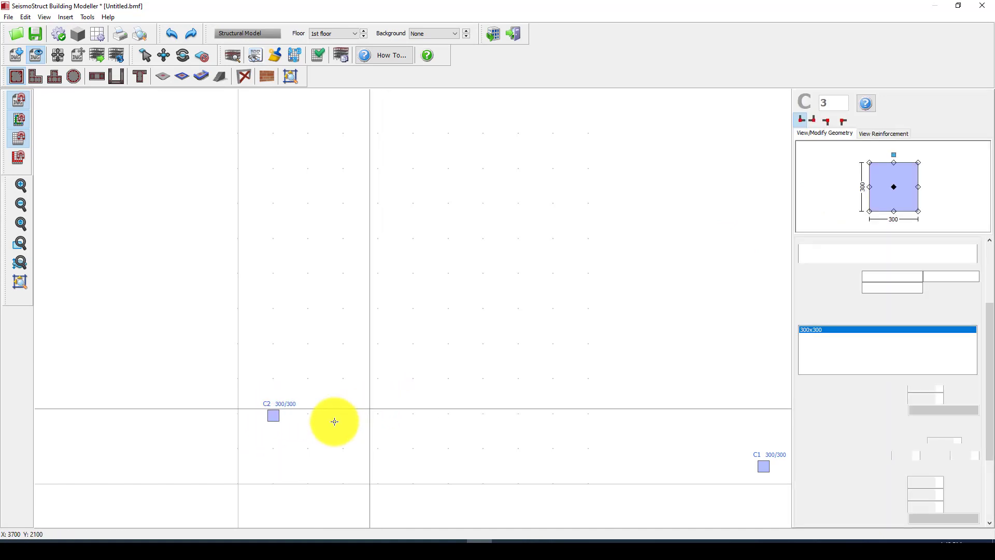
scroll(284, 438, "up", 5)
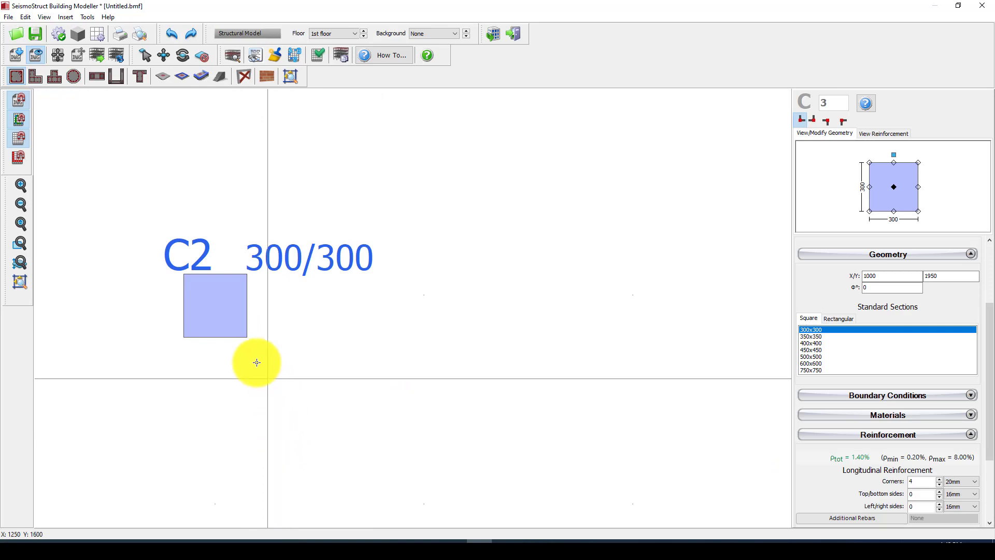
scroll(249, 358, "down", 5)
scroll(243, 330, "down", 2)
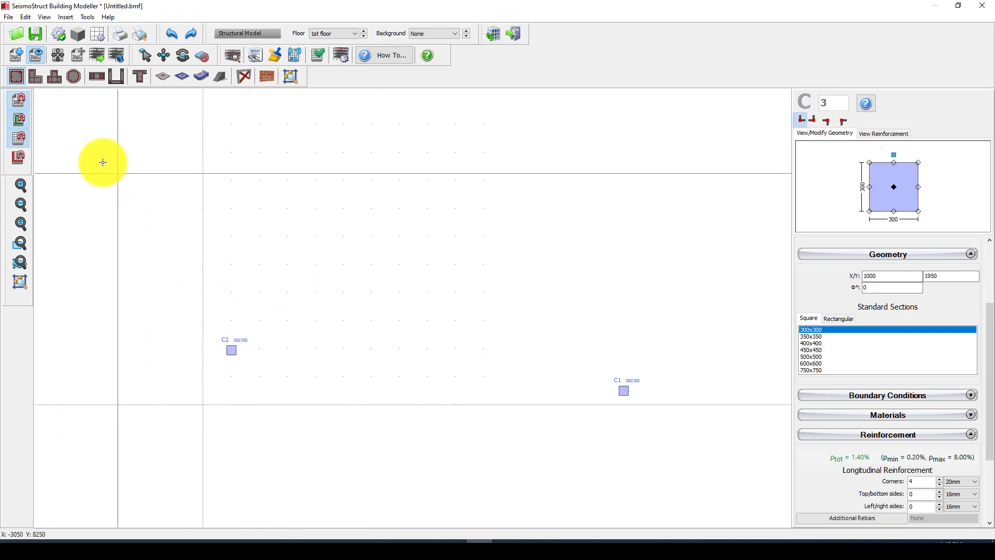
scroll(306, 370, "up", 2)
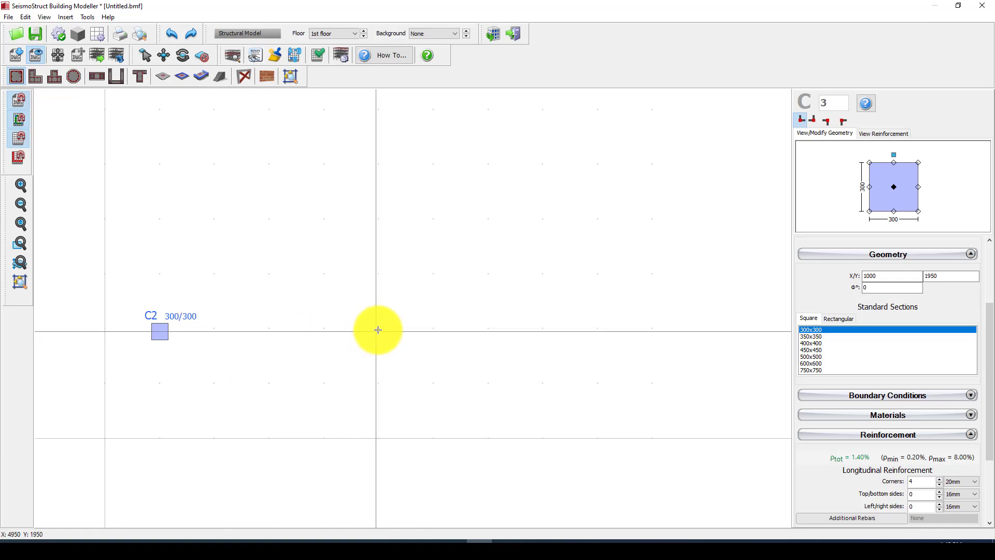
left_click(378, 330)
scroll(363, 347, "down", 2)
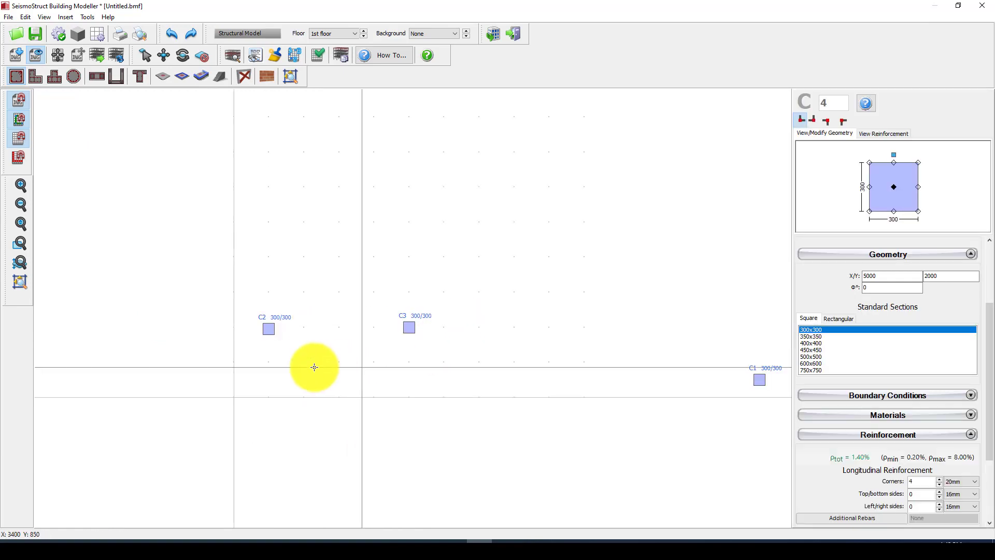
scroll(279, 356, "down", 2)
scroll(273, 357, "up", 4)
scroll(270, 337, "up", 2)
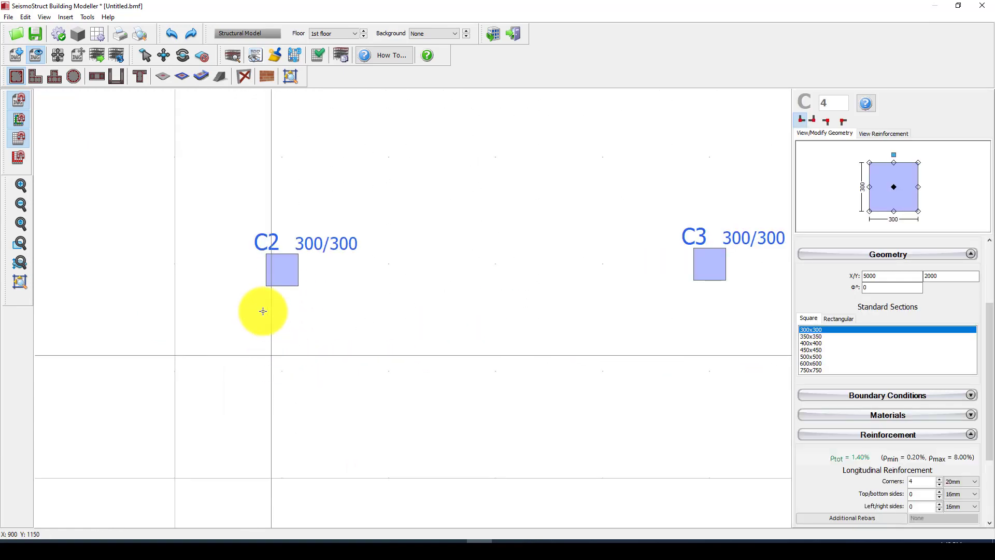
scroll(267, 295, "down", 1)
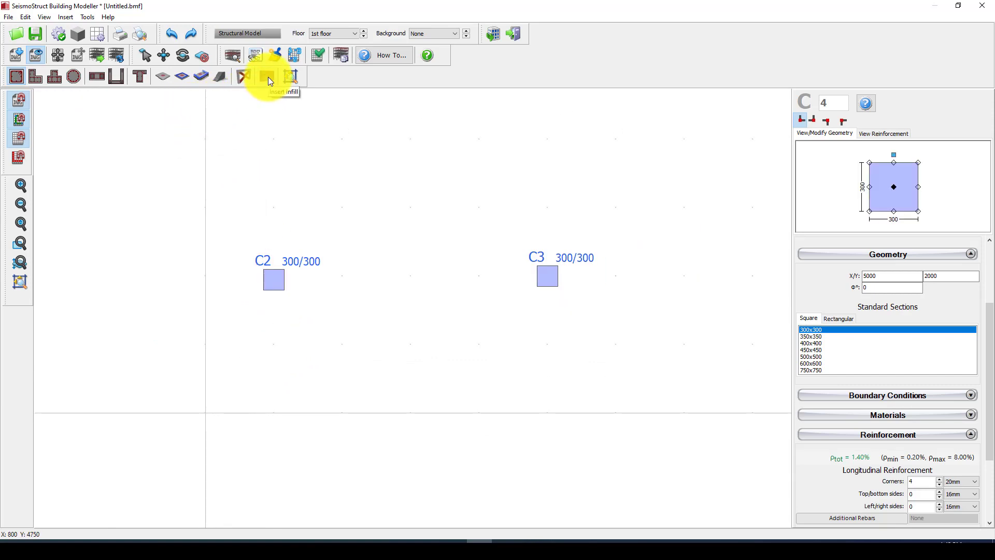
Step: Begin a new infill panel with its reference line along the panel's middle, and show both its geometry and material properties
left_click(269, 77)
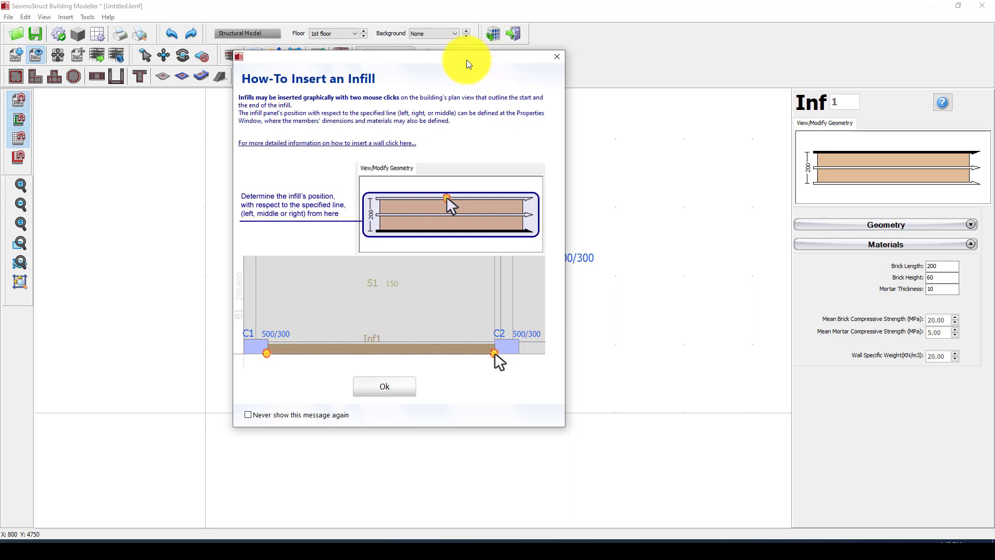
left_click(384, 386)
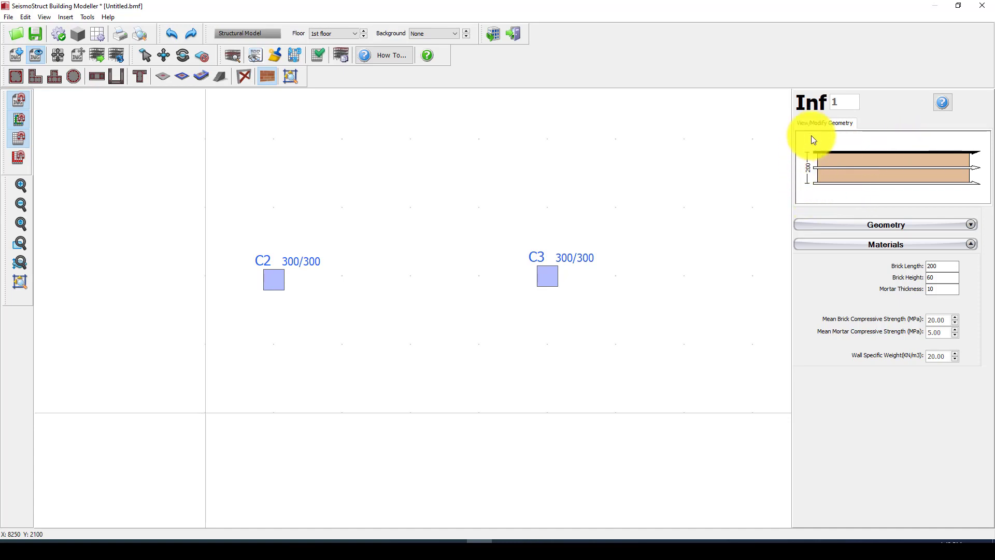
left_click(841, 223)
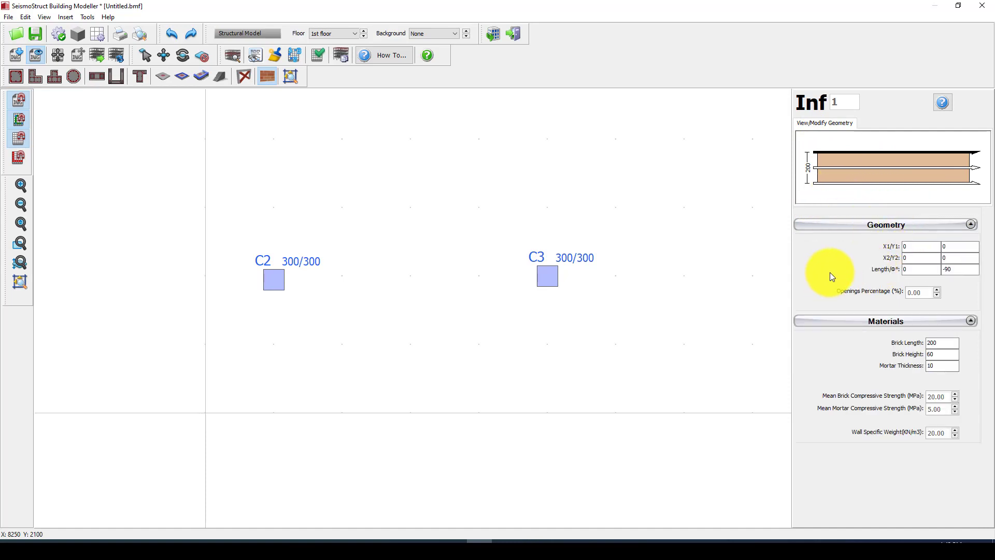
left_click(857, 319)
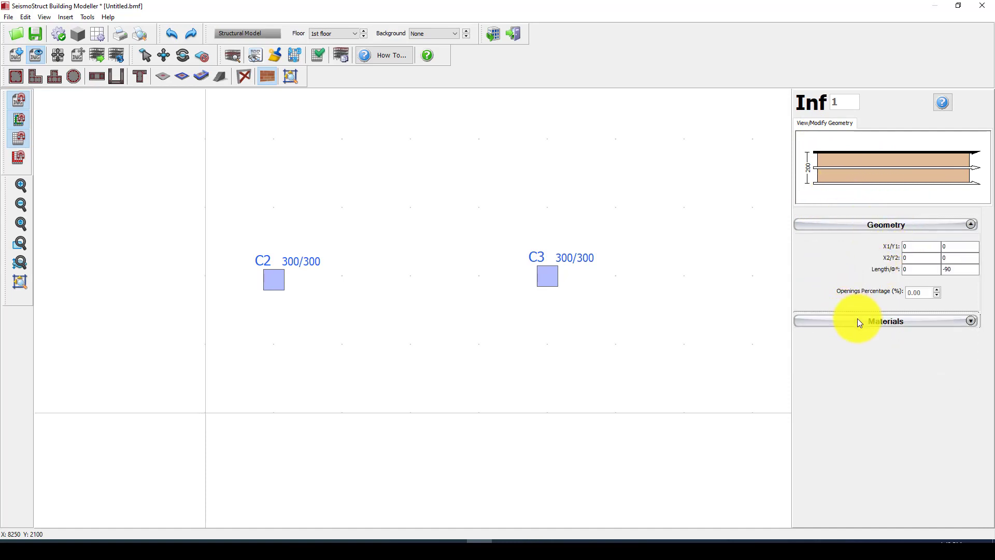
left_click(841, 224)
left_click(862, 244)
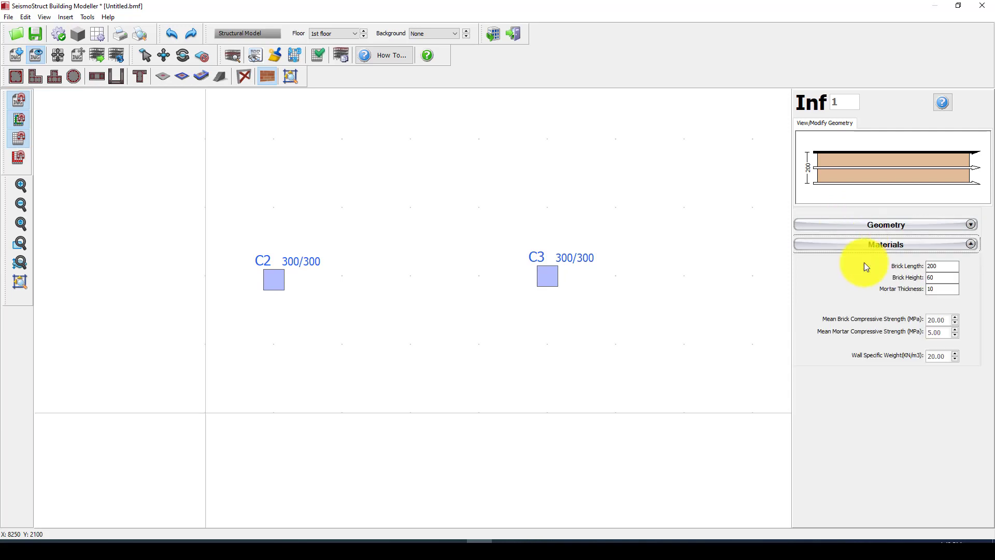
left_click(829, 168)
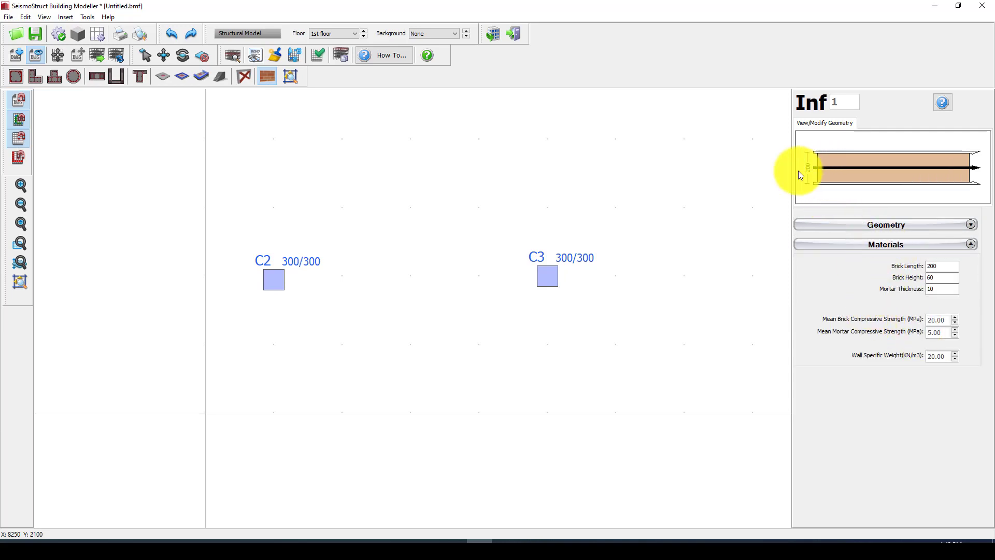
left_click(852, 228)
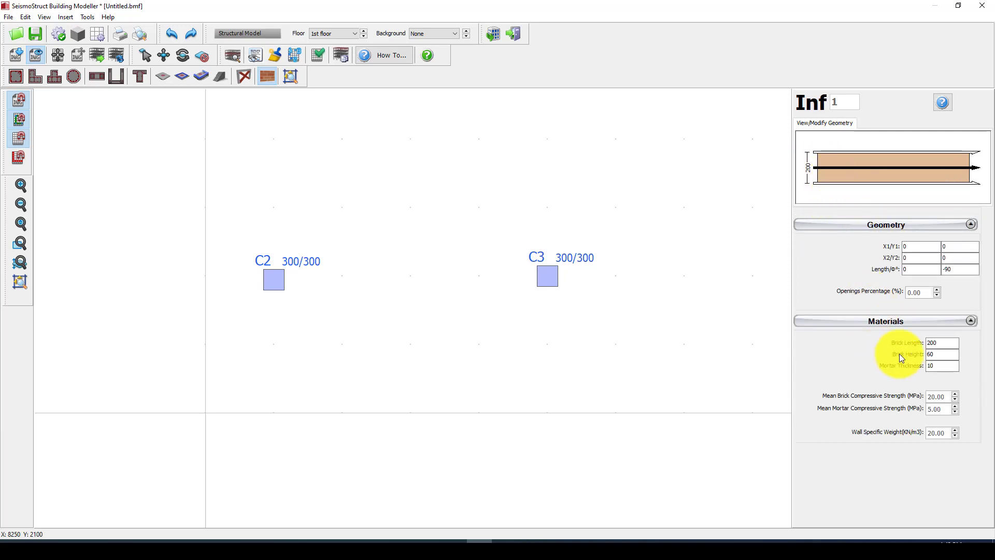
Step: Set the infill's mean brick compressive strength to 15 MPa, mean mortar compressive strength to 10 MPa and wall specific weight to 15 kN/m3
left_click_drag(939, 344, 922, 345)
left_click(873, 358)
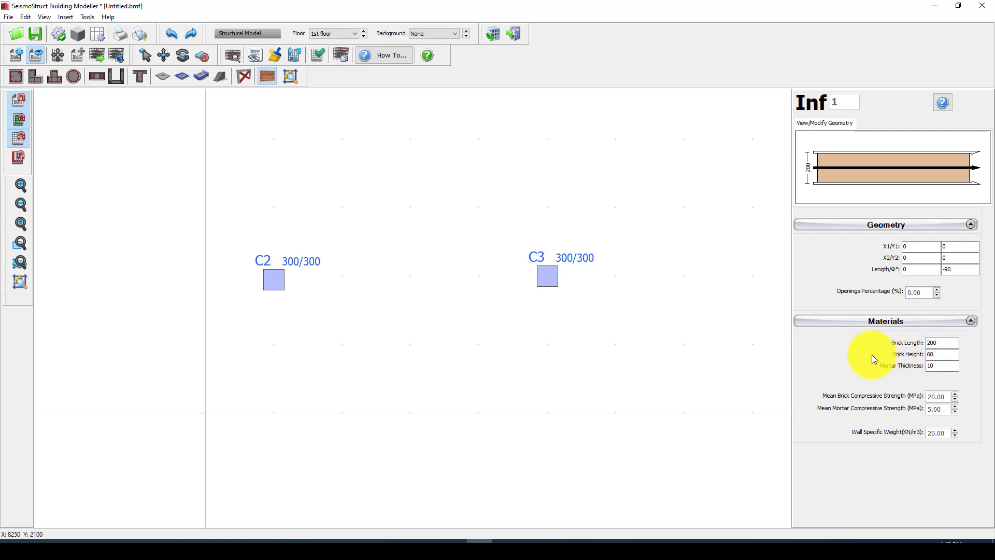
left_click_drag(940, 344, 922, 343)
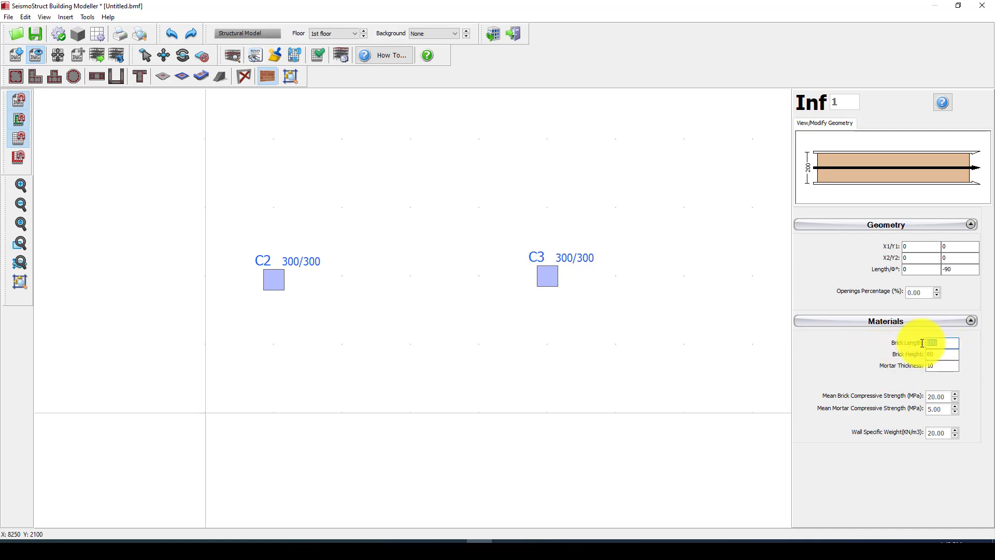
left_click(891, 157)
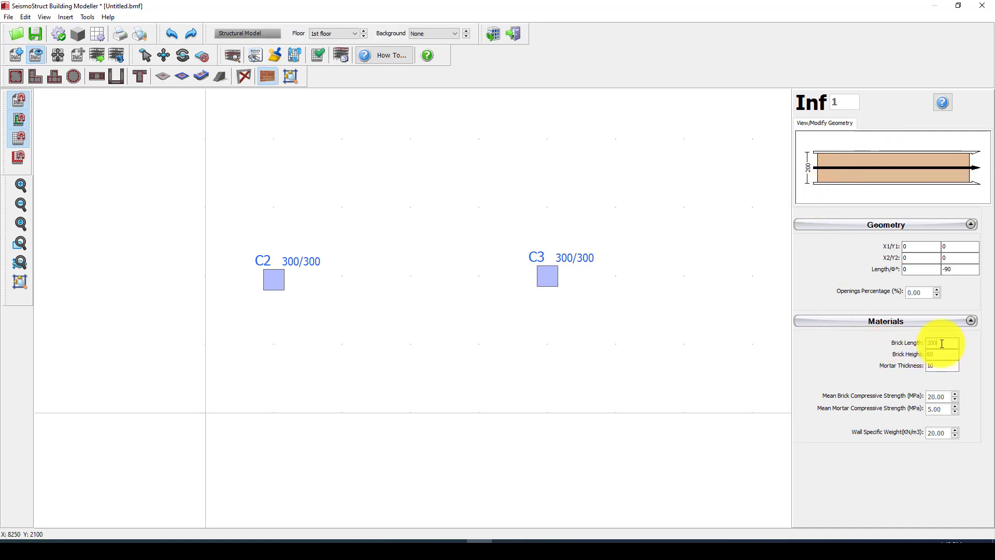
left_click_drag(942, 344, 924, 343)
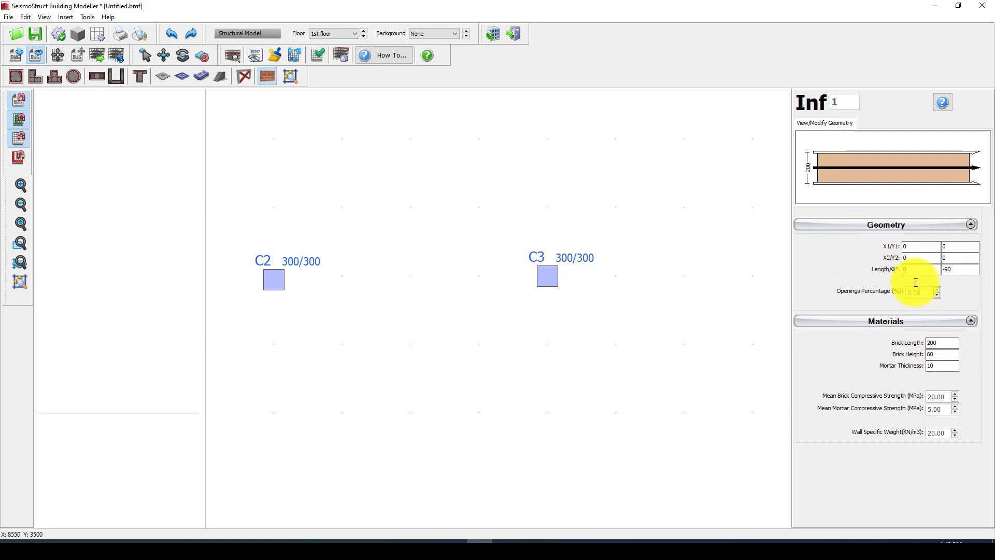
double_click(942, 367)
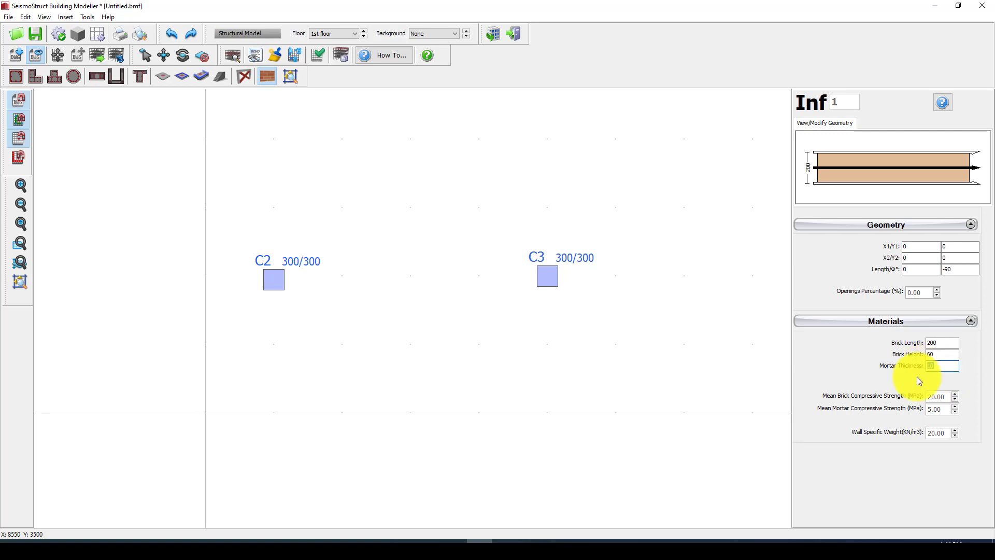
left_click(948, 396)
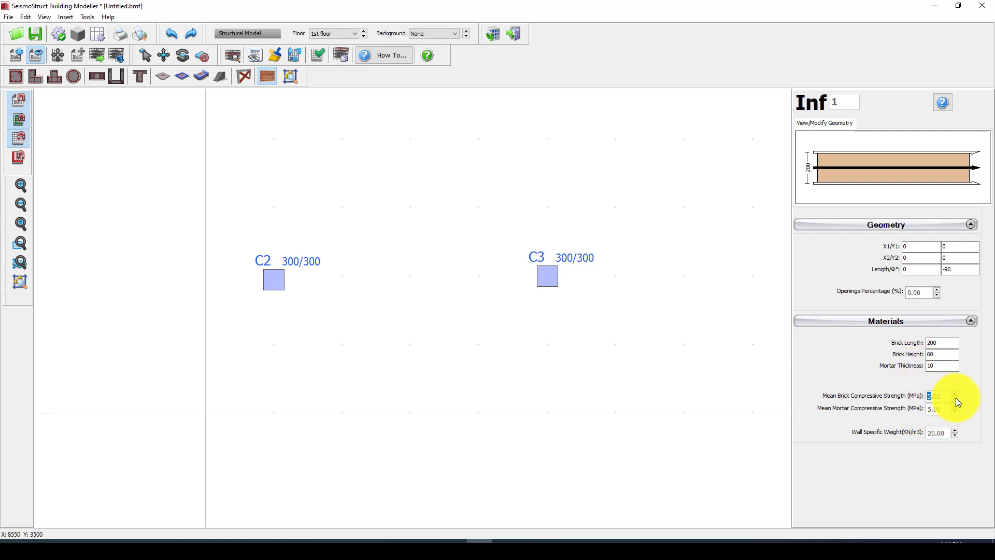
type("15")
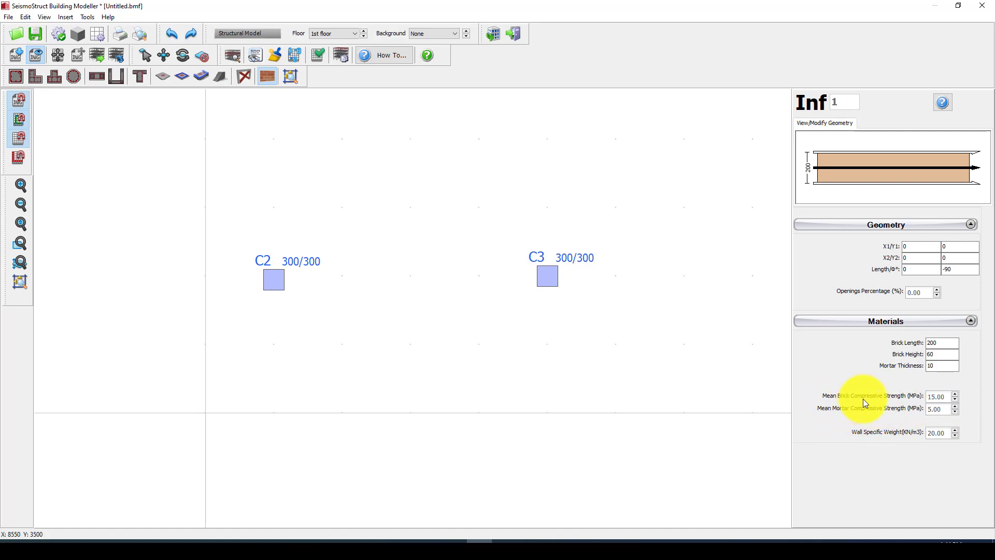
left_click(955, 407)
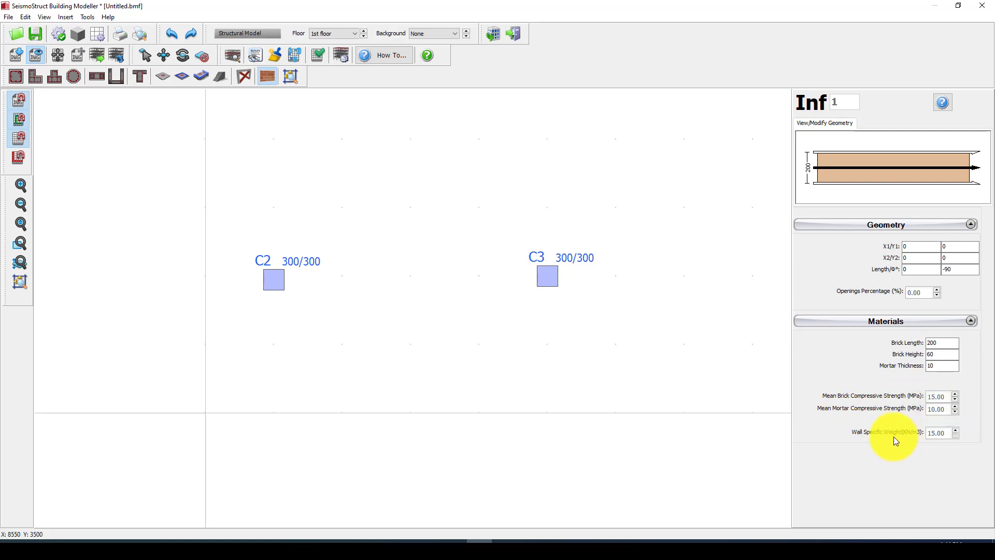
type("15")
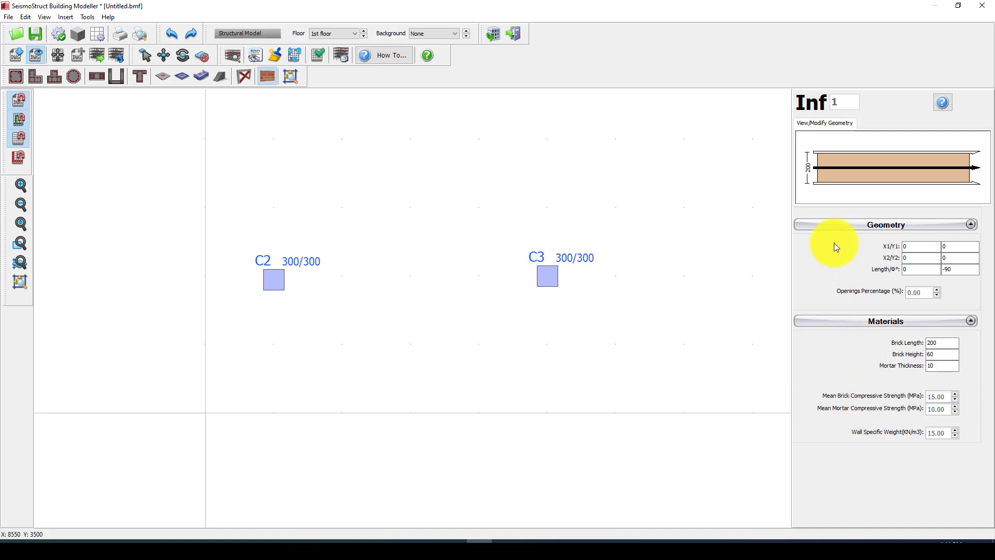
Step: Draw an infill between the facing sides of columns C2 and C3, from X 1150, Y 1950 to X 4850, Y 2000, and delete it
left_click(285, 278)
left_click(537, 275)
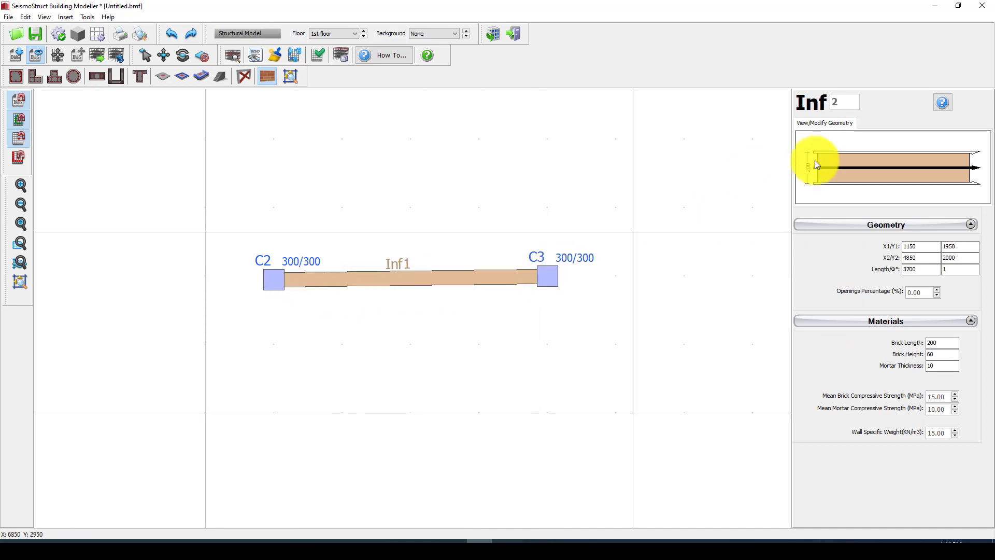
scroll(272, 291, "up", 1)
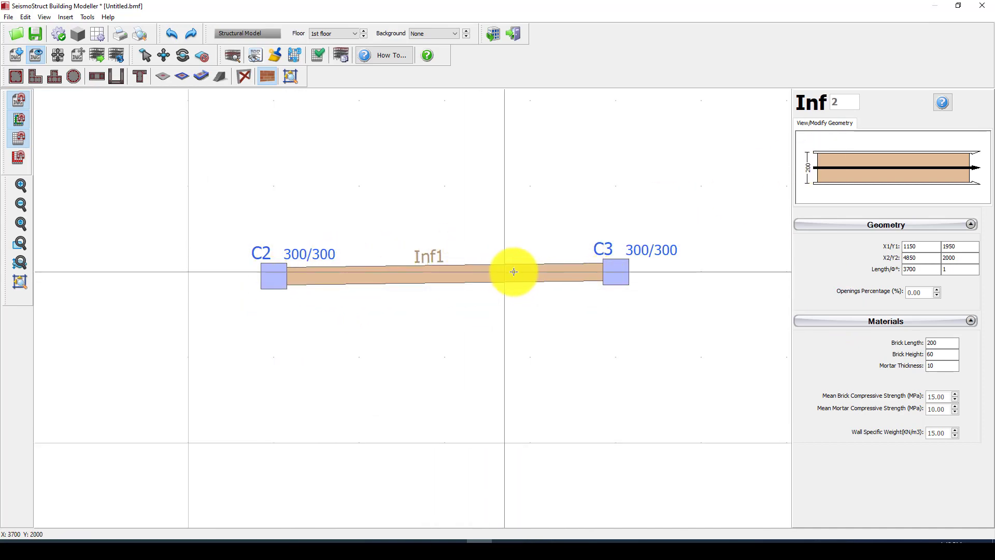
scroll(513, 271, "down", 1)
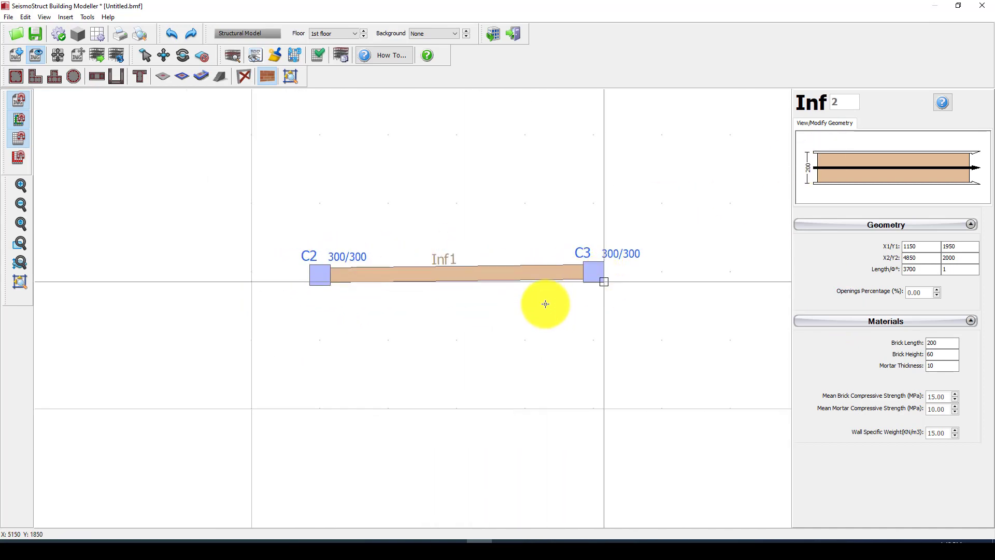
right_click(308, 274)
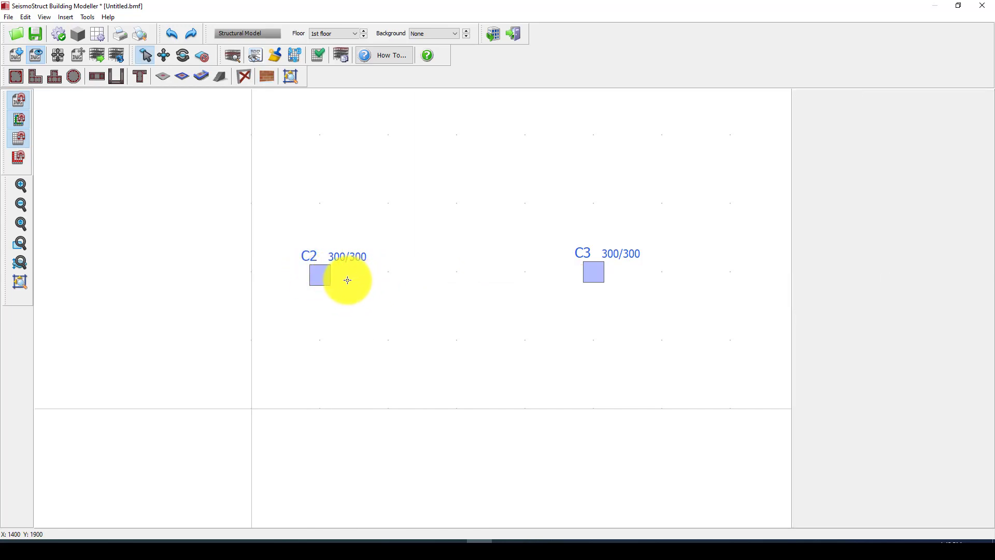
Step: Replace column C2 with a new 300x300 column at X 1000, Y 2000, in line with column C3
left_click(322, 279)
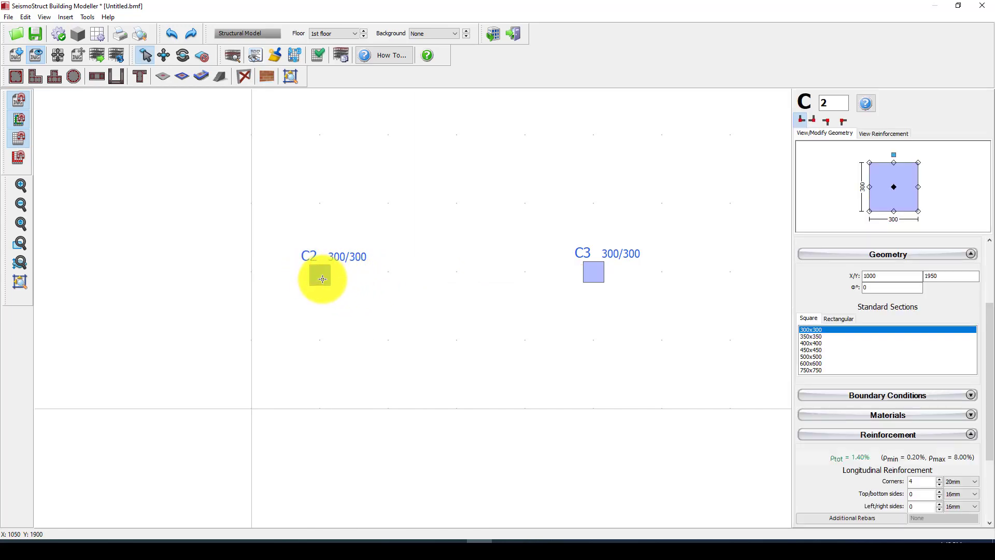
key("Delete")
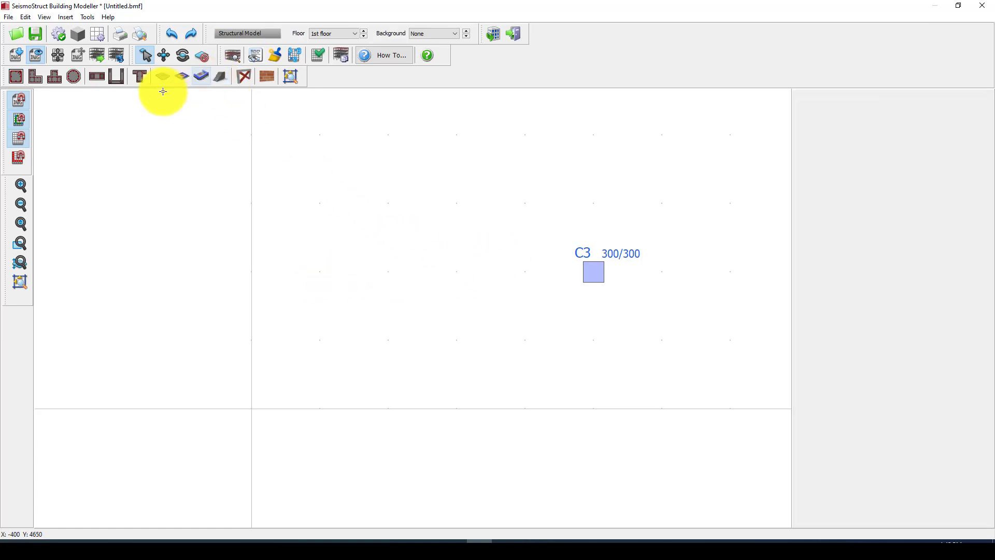
left_click(17, 77)
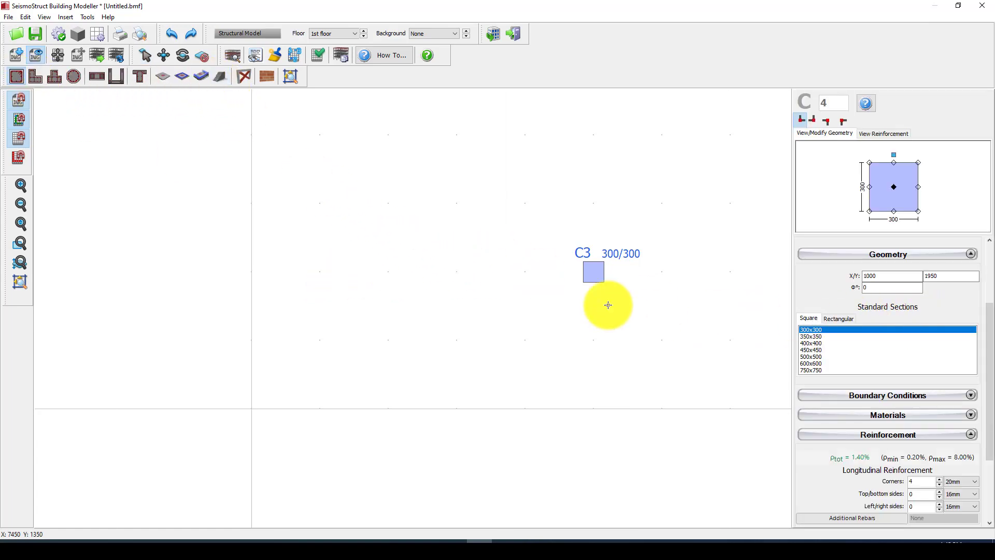
left_click(319, 272)
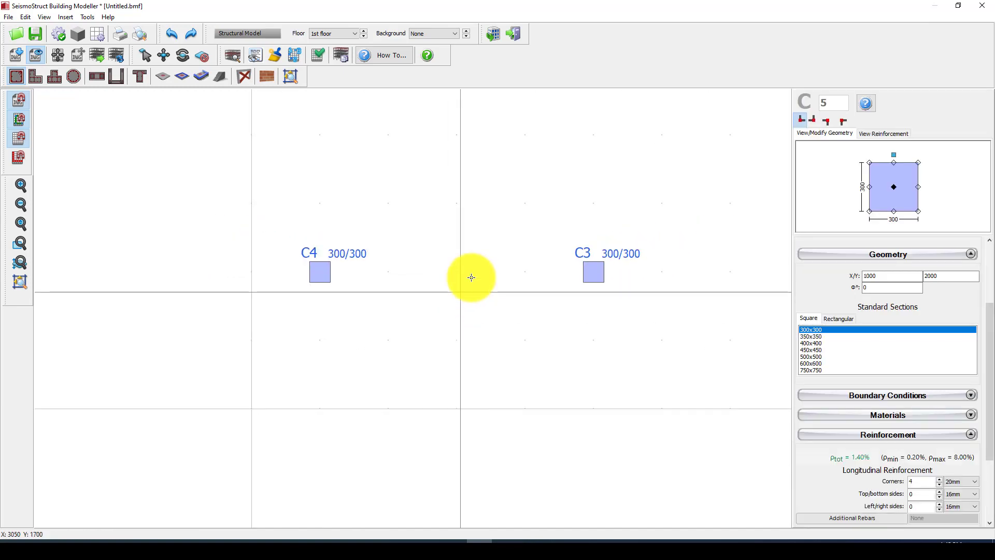
Step: Insert an infill between the two columns from X 1150, Y 2000 to X 4850, Y 2000, and end the infill command
left_click(269, 76)
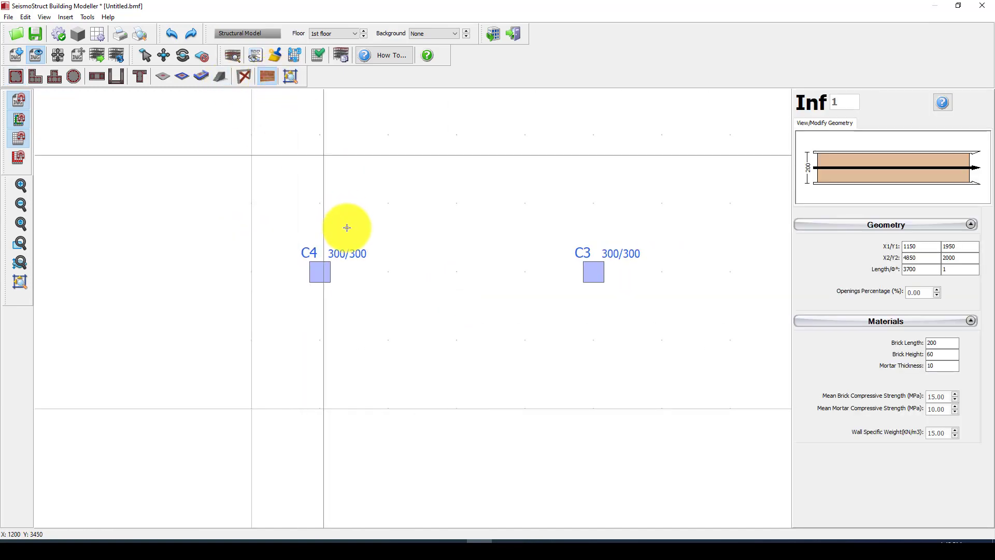
left_click(329, 272)
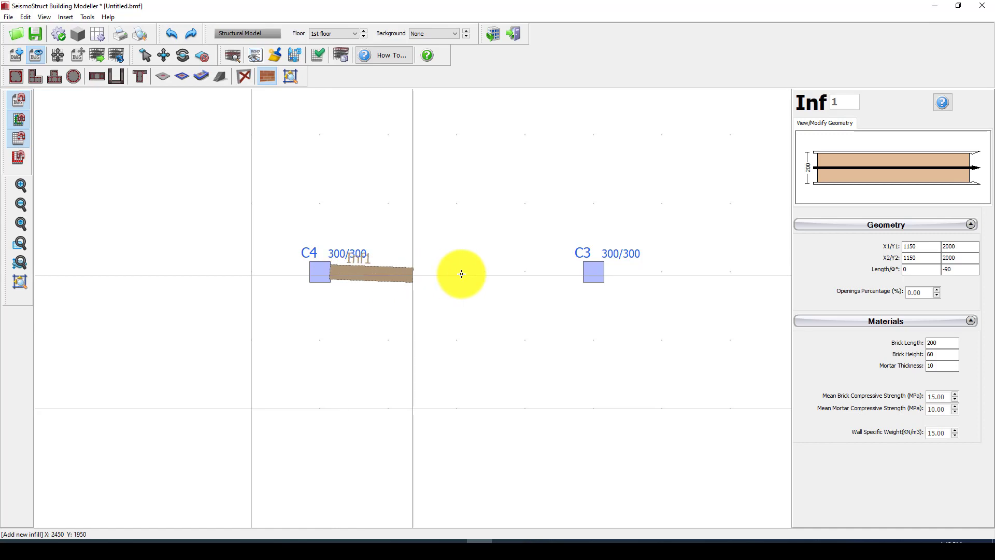
left_click(583, 272)
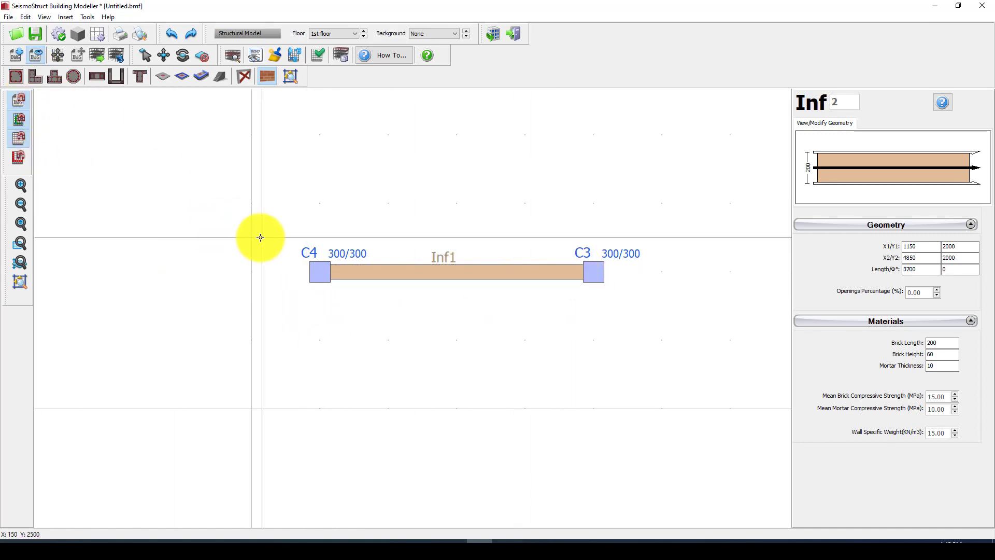
key("Escape")
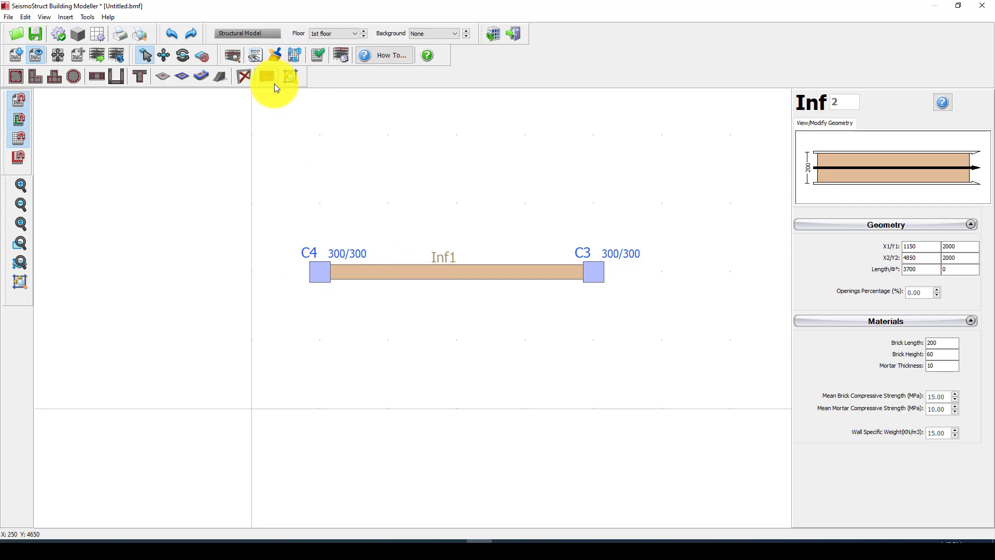
Step: Prepare a new beam with a middle reference line and the 300x400 section, and review its reinforcement at the start, middle and end
left_click(140, 77)
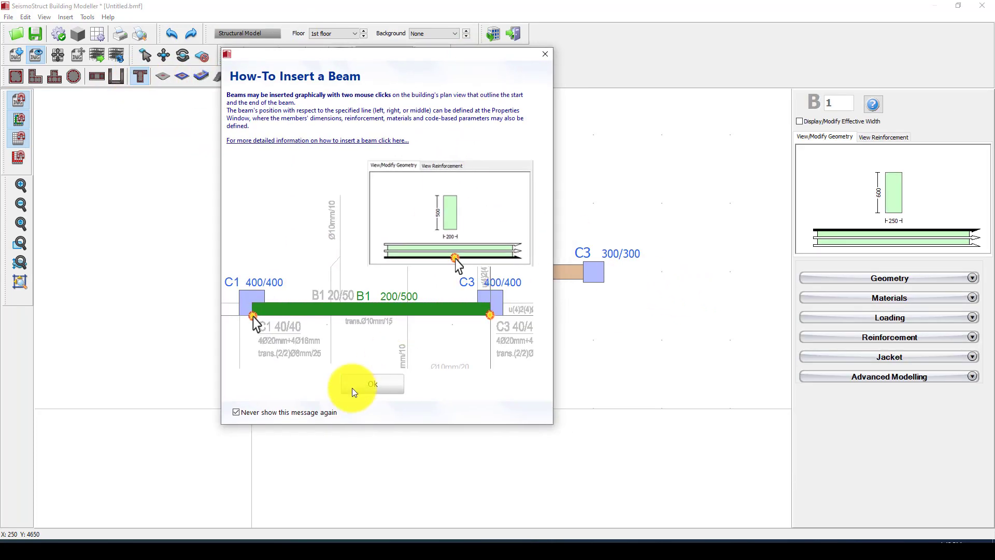
left_click(360, 387)
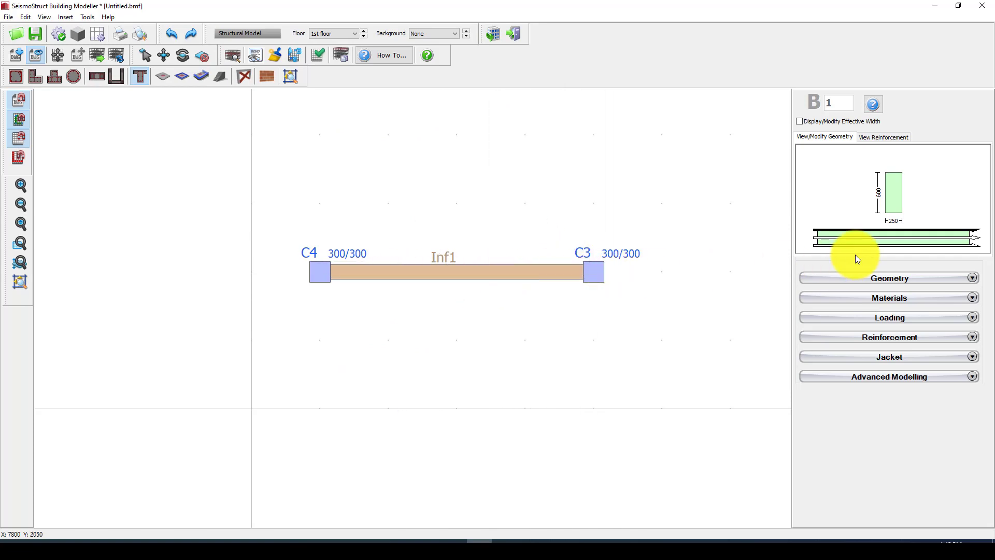
left_click(847, 239)
left_click(864, 276)
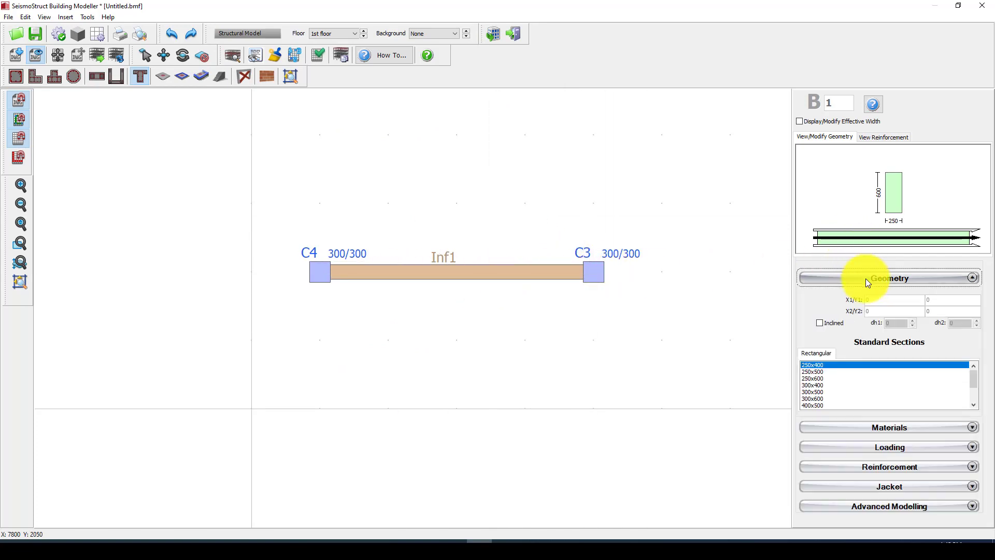
left_click(814, 385)
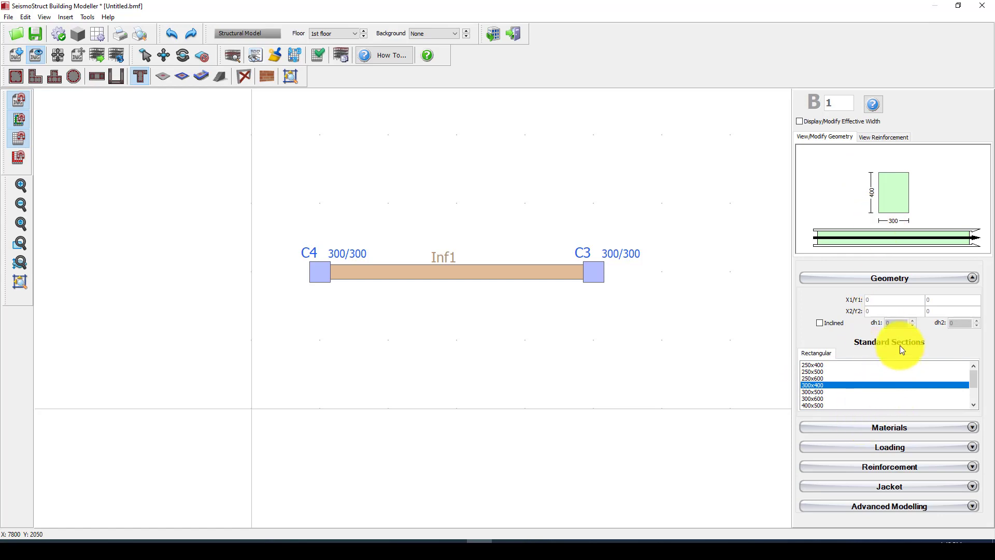
left_click(895, 138)
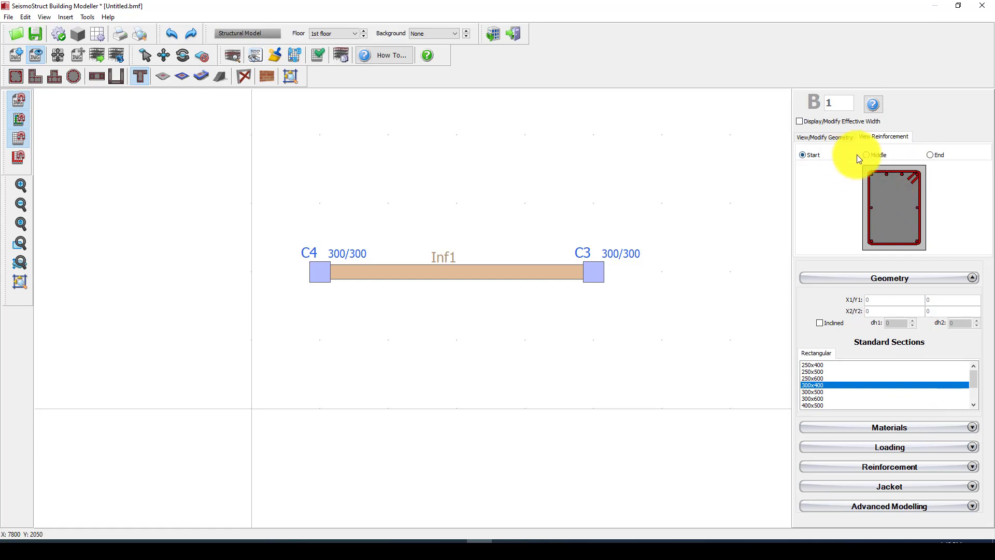
left_click(870, 153)
left_click(936, 155)
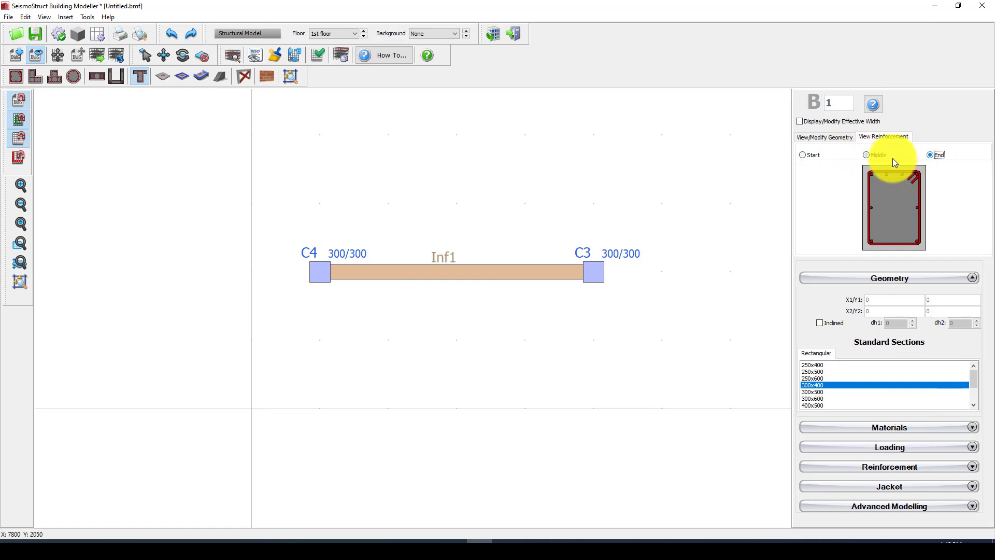
left_click(812, 155)
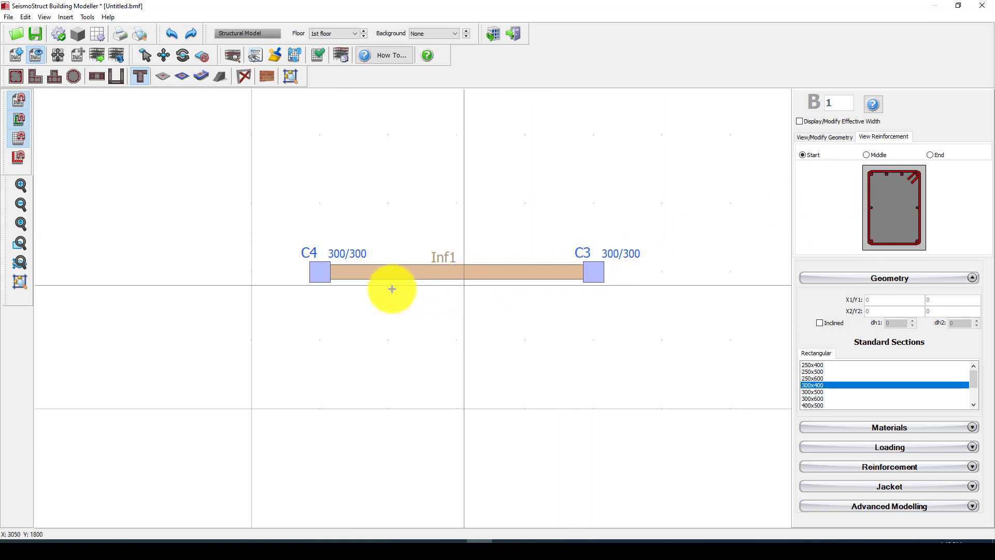
Step: Insert the 300x400 beam between columns C4 and C3, from X 1150, Y 2000 to X 4850, Y 2000, and end the beam command
scroll(333, 274, "up", 1)
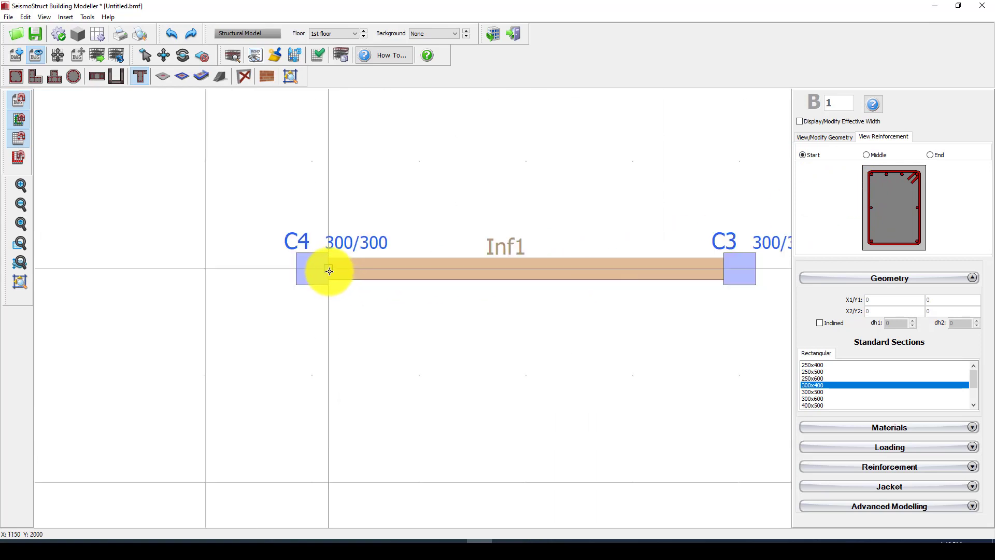
left_click(333, 273)
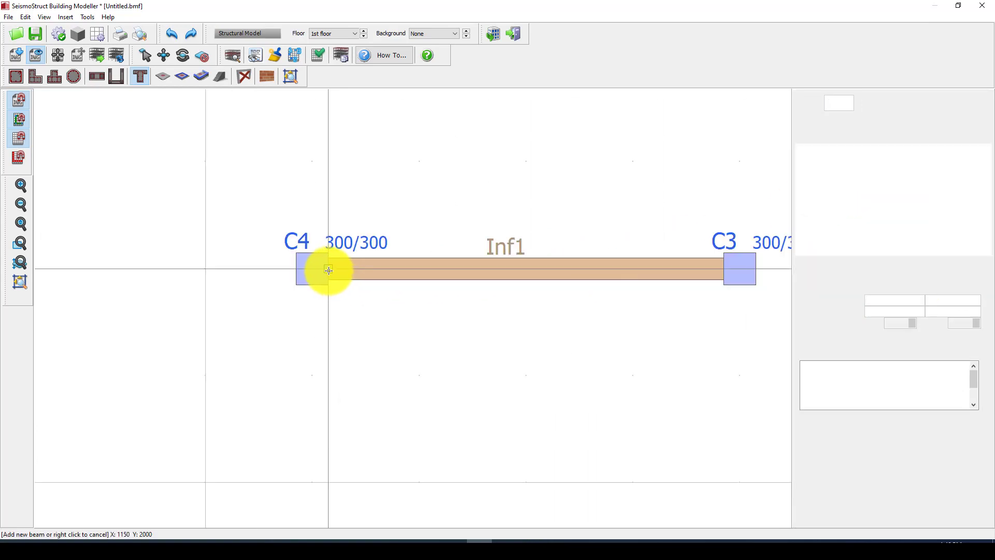
left_click(724, 268)
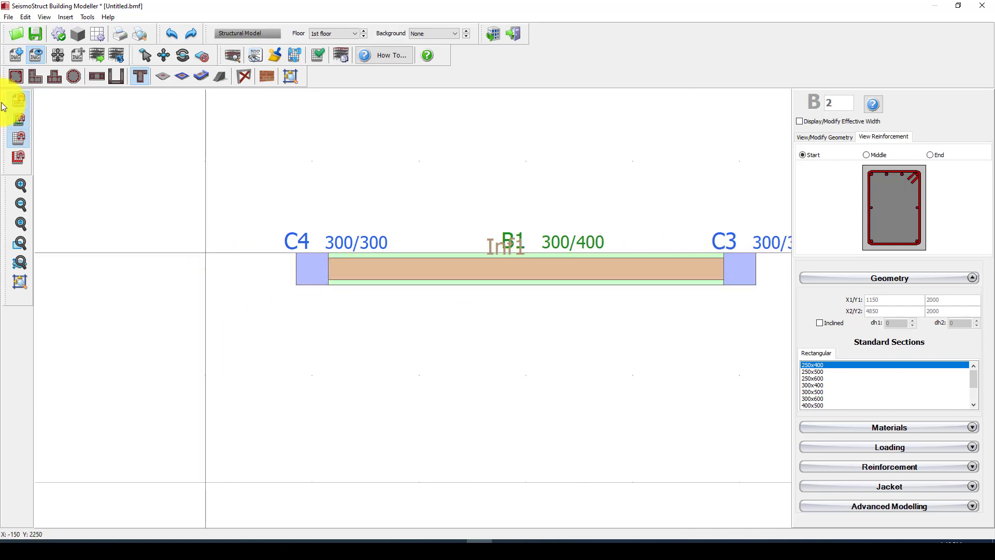
key("Escape")
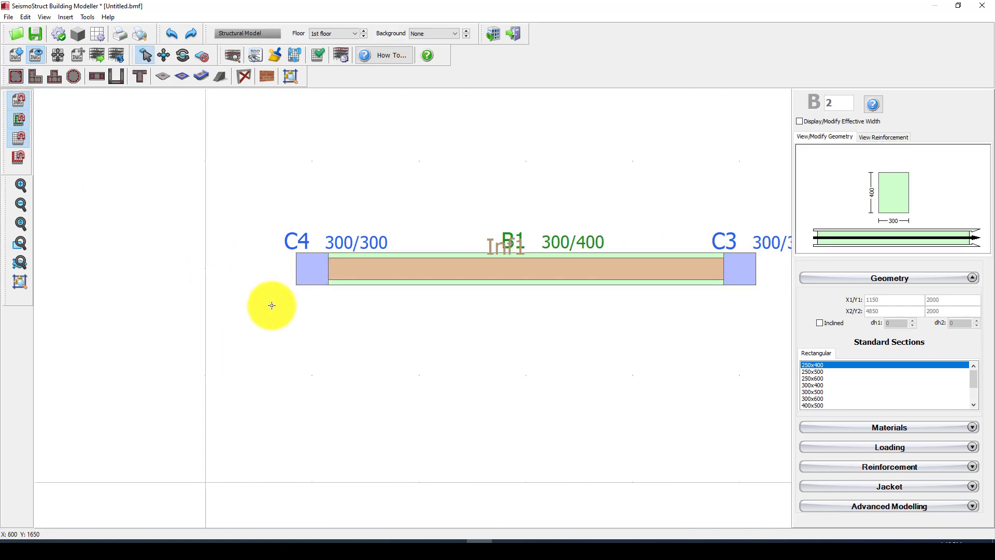
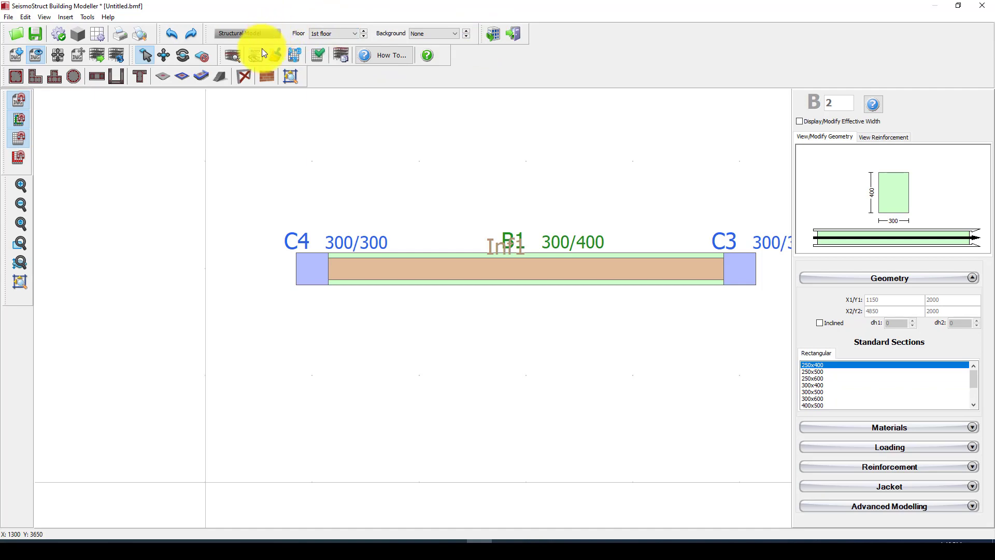
Step: Examine the storey's columns and infilled frame in the 3D view of Storey 1, and close the view
left_click(233, 55)
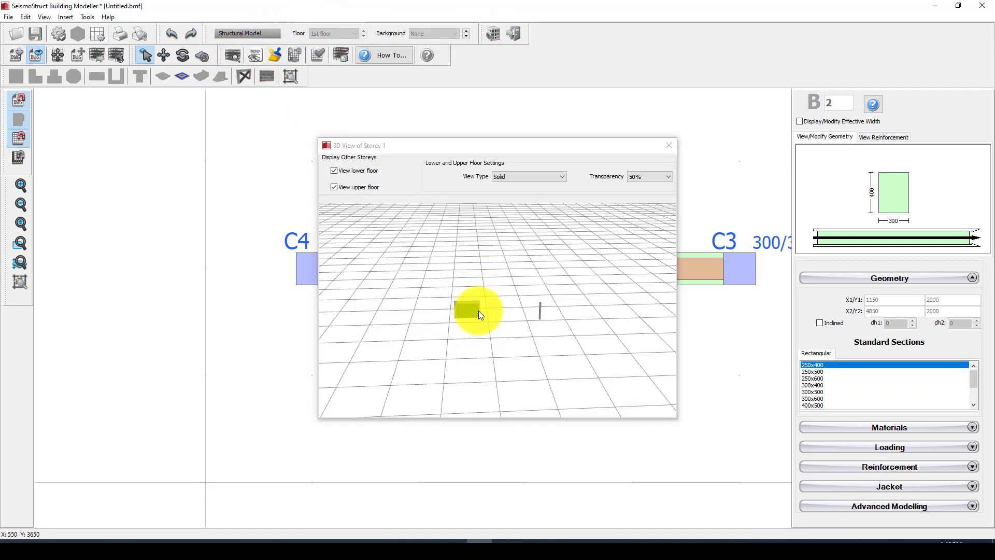
left_click(478, 310)
scroll(493, 315, "up", 5)
left_click_drag(607, 311, 671, 156)
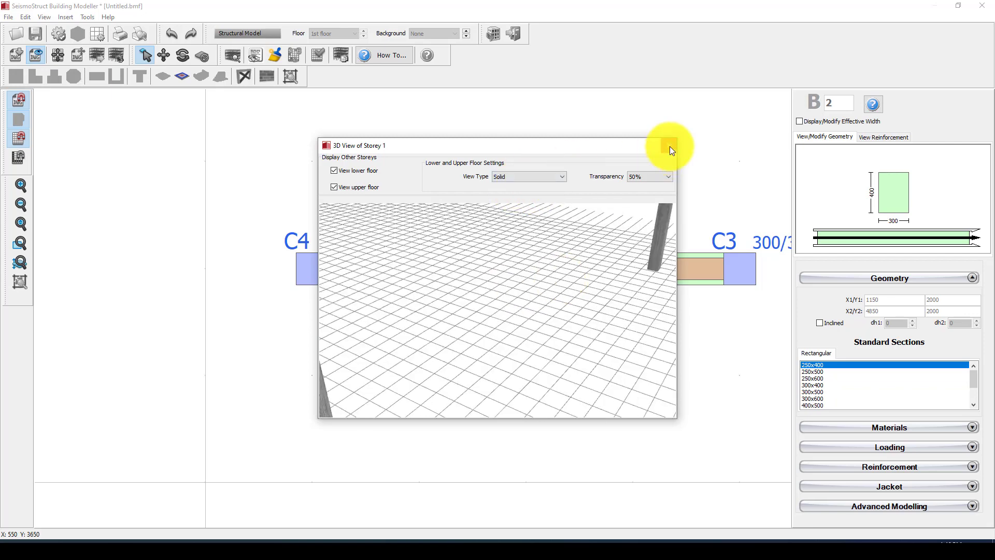
left_click(669, 149)
Step: Delete the stray column C1 that stands apart from the infilled frame in the plan
scroll(466, 251, "down", 4)
scroll(571, 256, "up", 3)
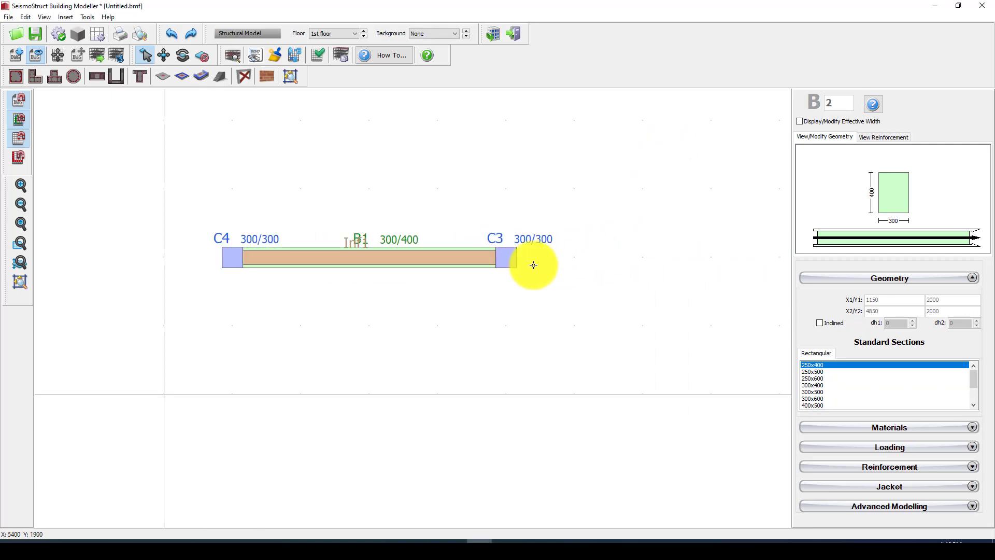
scroll(534, 265, "down", 5)
scroll(601, 280, "up", 3)
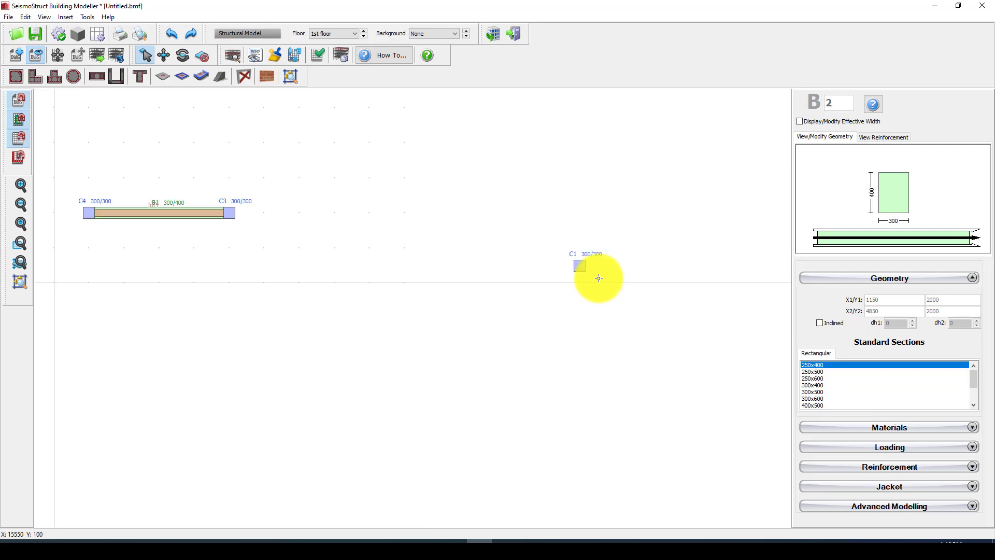
scroll(599, 278, "up", 2)
left_click(551, 242)
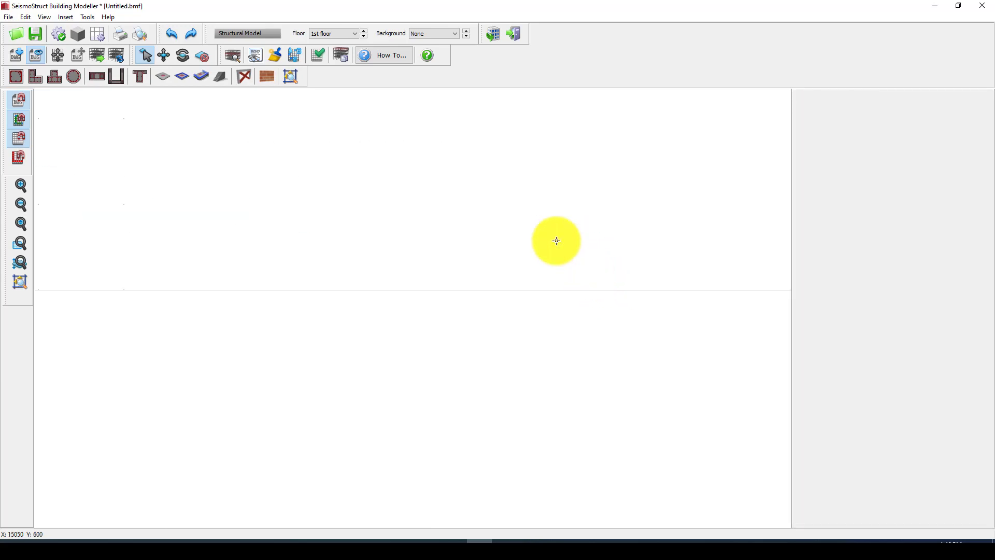
Step: Leave the Building Modeller to create the SeismoStruct project, saving the building model over Infillframe.bmf in the Steel-Frame folder
scroll(595, 264, "up", 5)
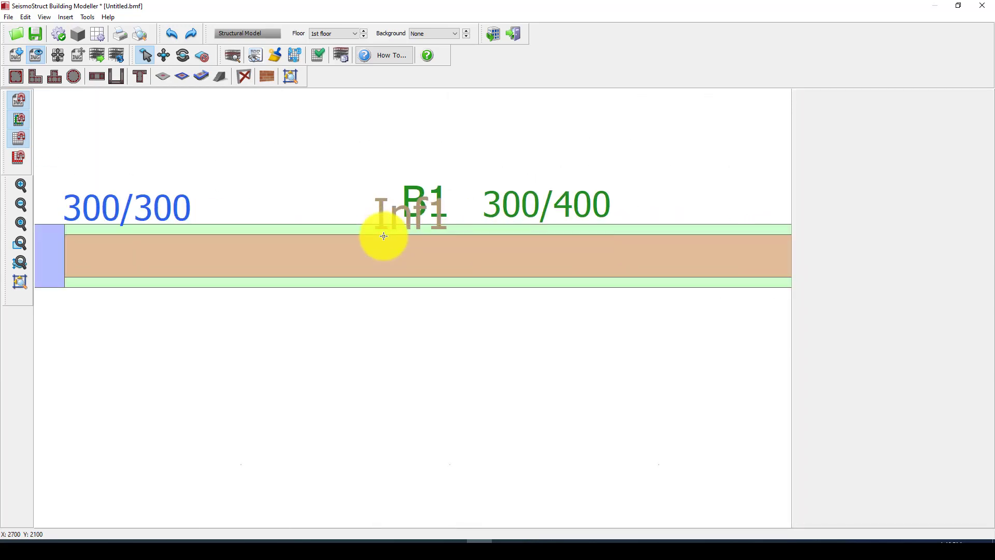
scroll(378, 241, "down", 4)
scroll(374, 230, "up", 3)
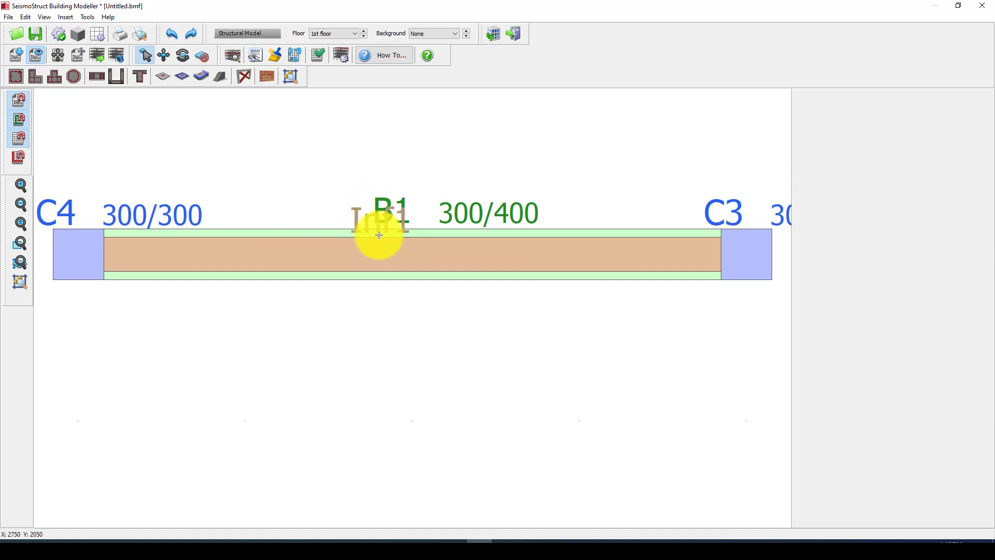
scroll(417, 260, "down", 1)
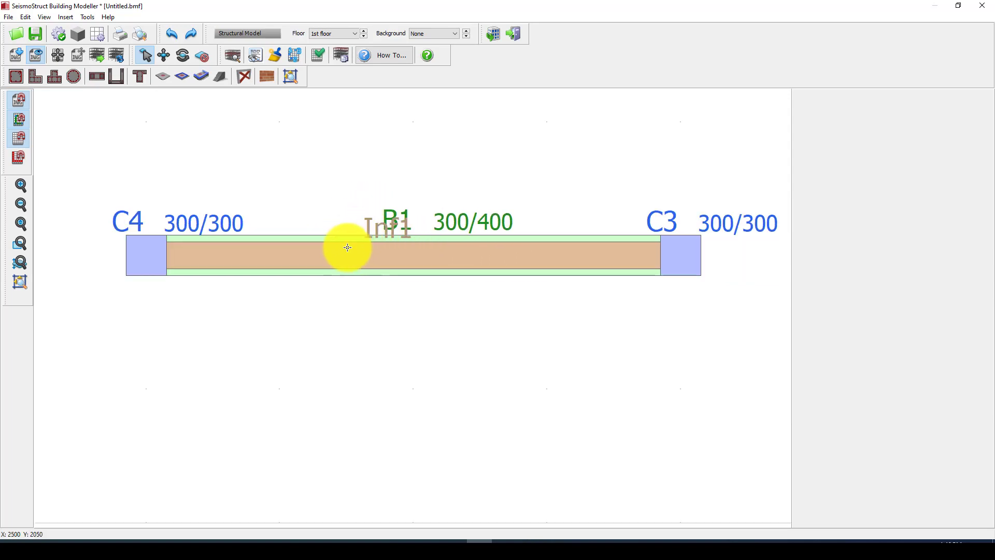
left_click(491, 38)
left_click(498, 290)
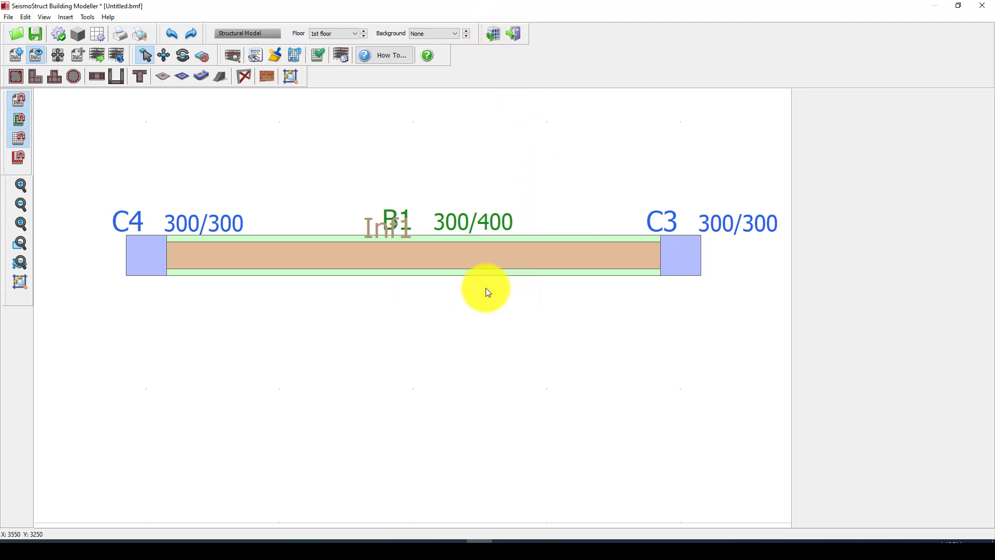
left_click(135, 95)
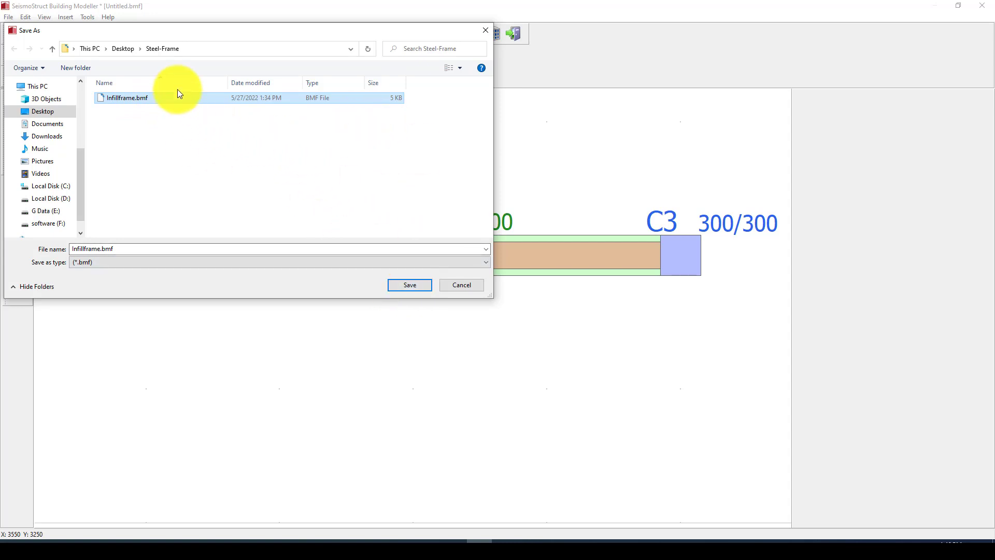
left_click(403, 284)
left_click(528, 278)
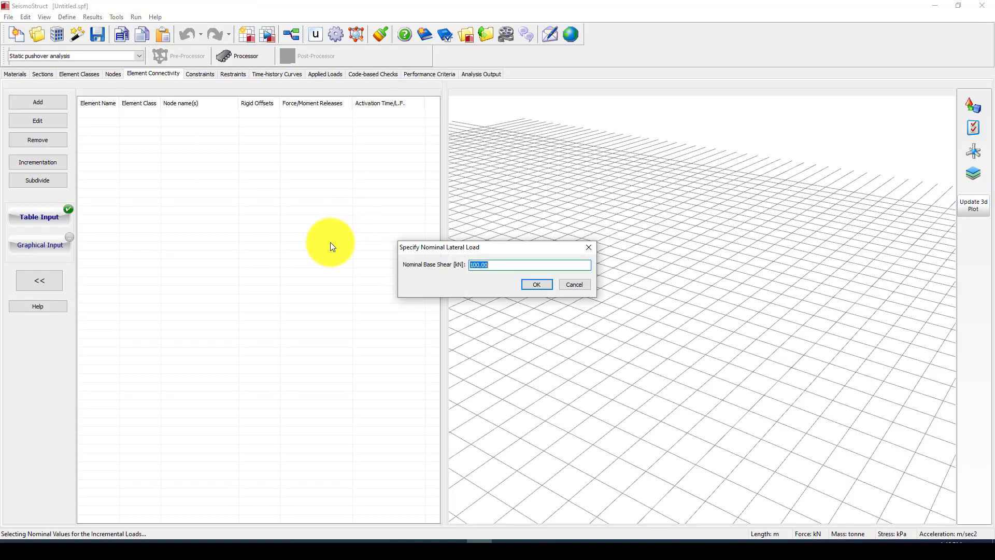
Step: Set the nominal base shear to 200 kN and generate the pushover model
left_click_drag(504, 246, 573, 234)
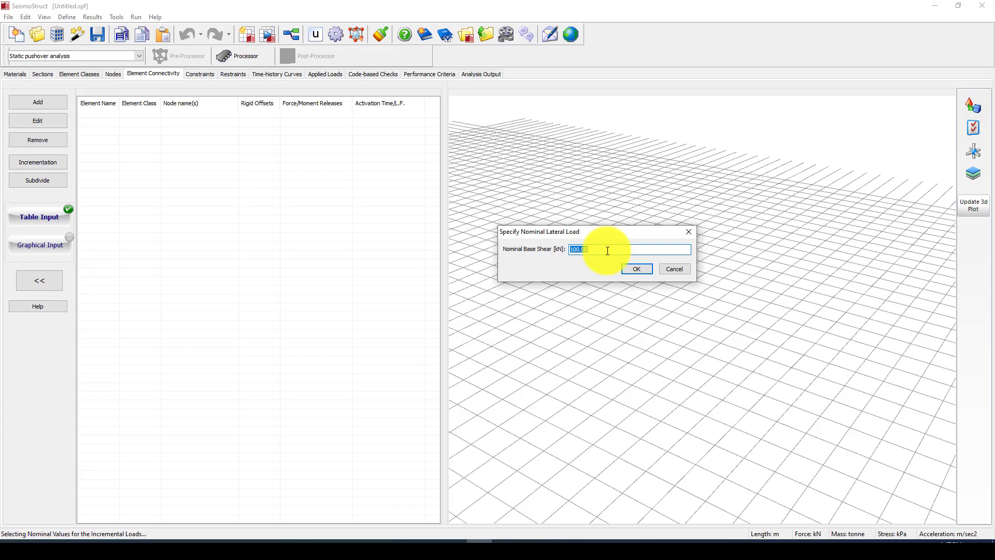
type("200")
left_click(635, 269)
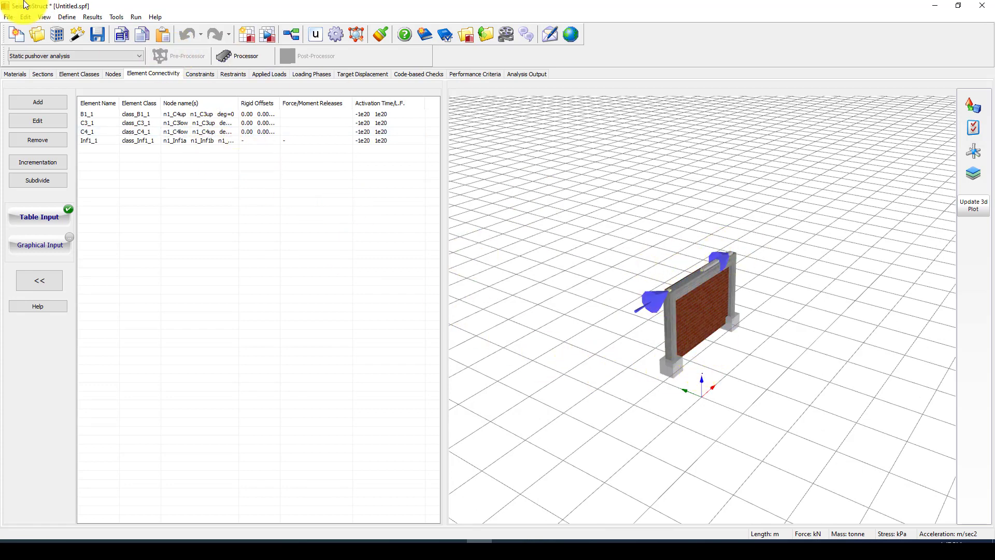
Step: Examine the generated infilled frame, its foundations and its lateral loads from several angles in the 3D plot
scroll(670, 326, "up", 3)
left_click_drag(732, 363, 899, 420)
left_click_drag(838, 424, 524, 434)
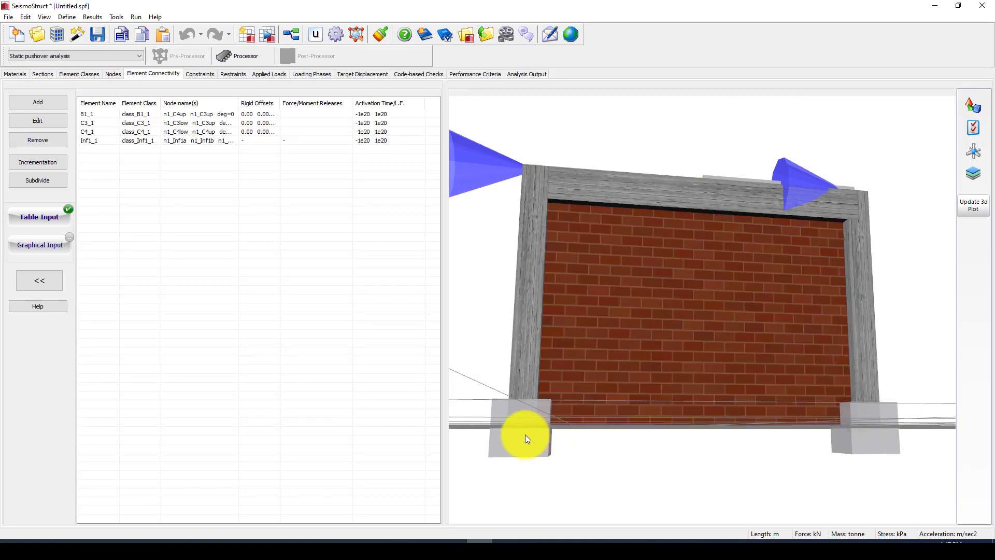
left_click_drag(640, 400, 718, 389)
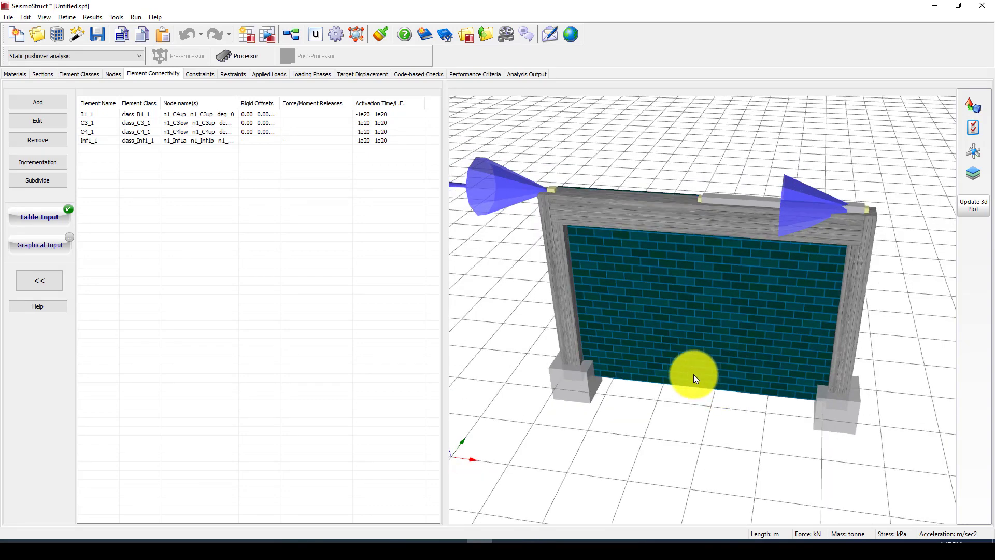
left_click_drag(696, 338, 679, 301)
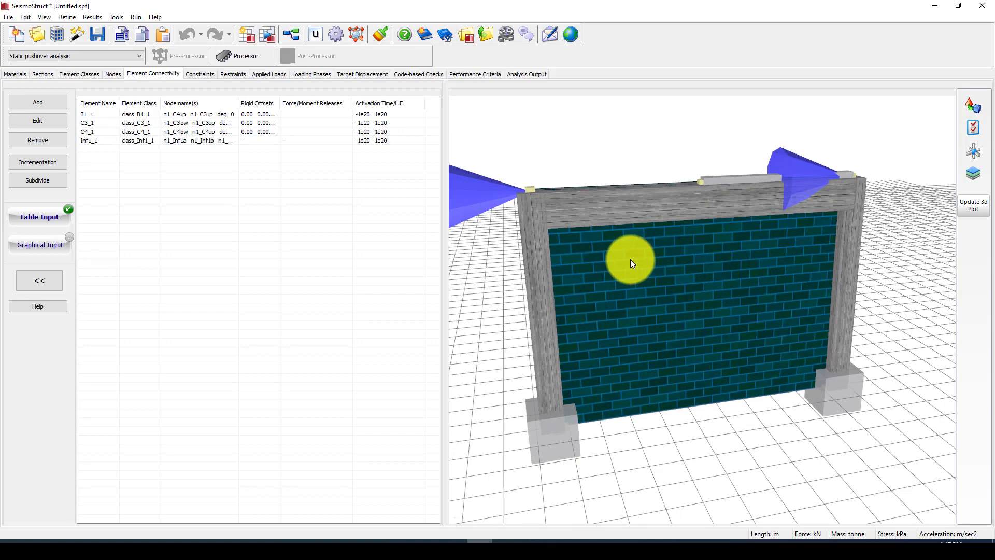
Step: Open the properties of infill element class class_Inf1_1 and review its strut, shear and panel parameters
left_click(85, 73)
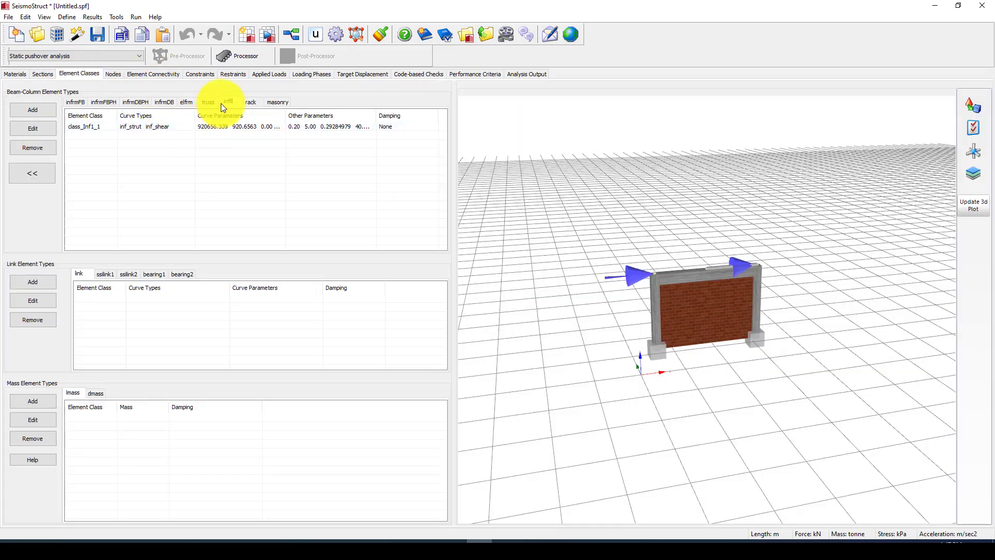
left_click(143, 126)
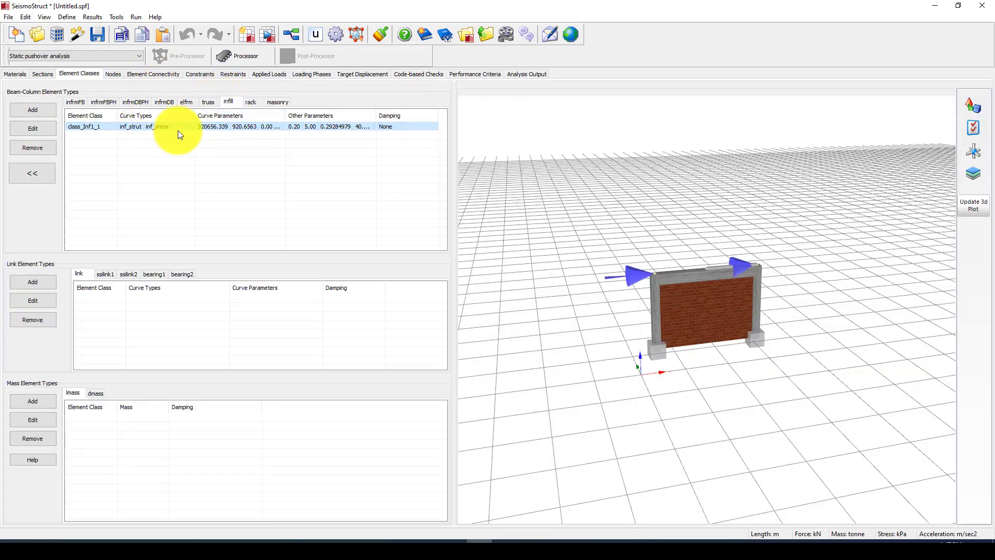
double_click(169, 125)
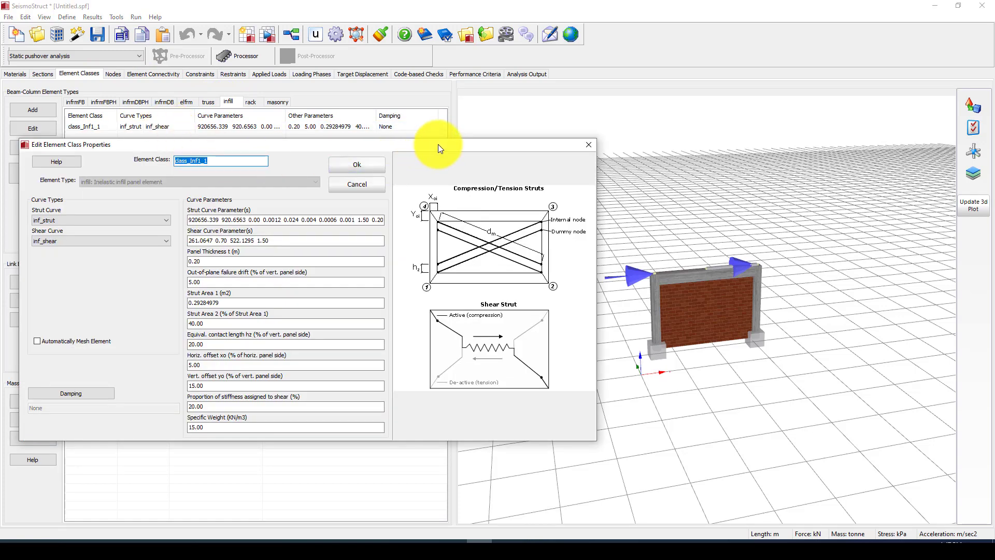
left_click_drag(437, 144, 532, 128)
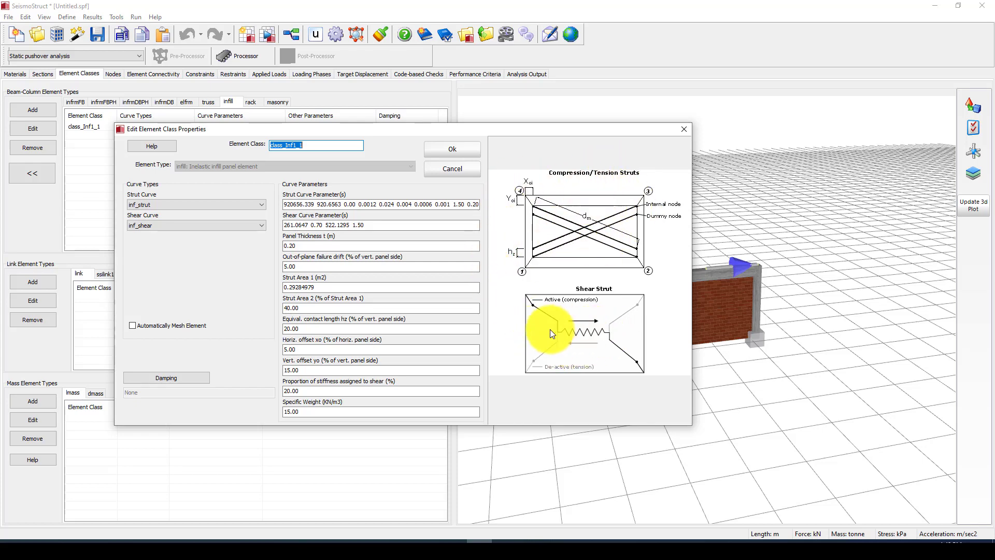
Step: Try inf_shear as the infill class's strut curve, view its shear bond strength, and close the curve properties
left_click(141, 204)
left_click(146, 218)
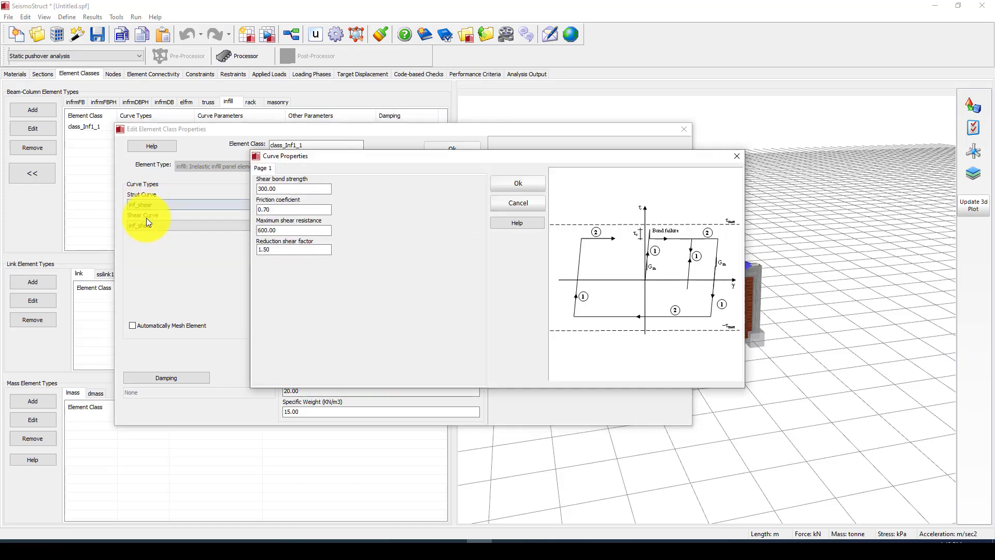
left_click_drag(284, 188, 258, 188)
left_click(297, 191)
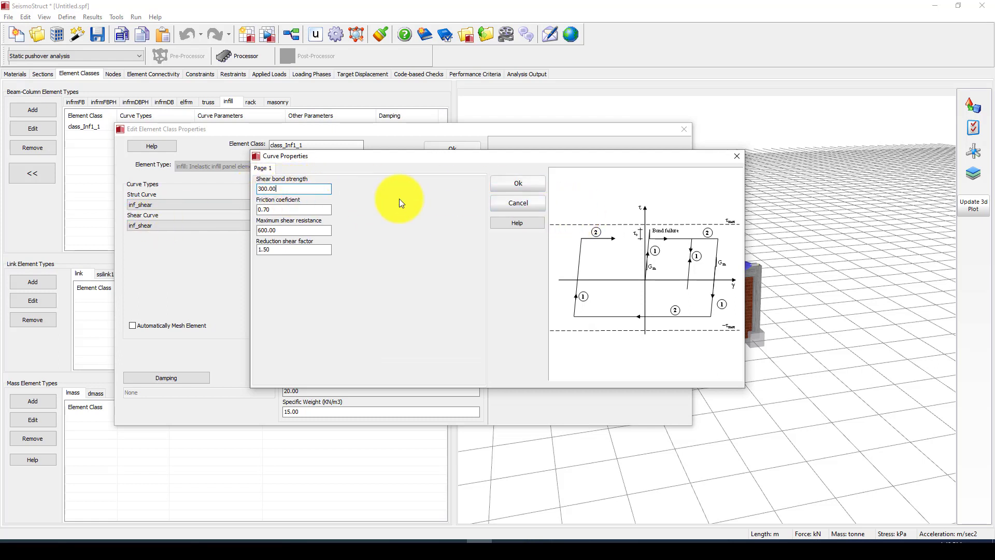
left_click(737, 156)
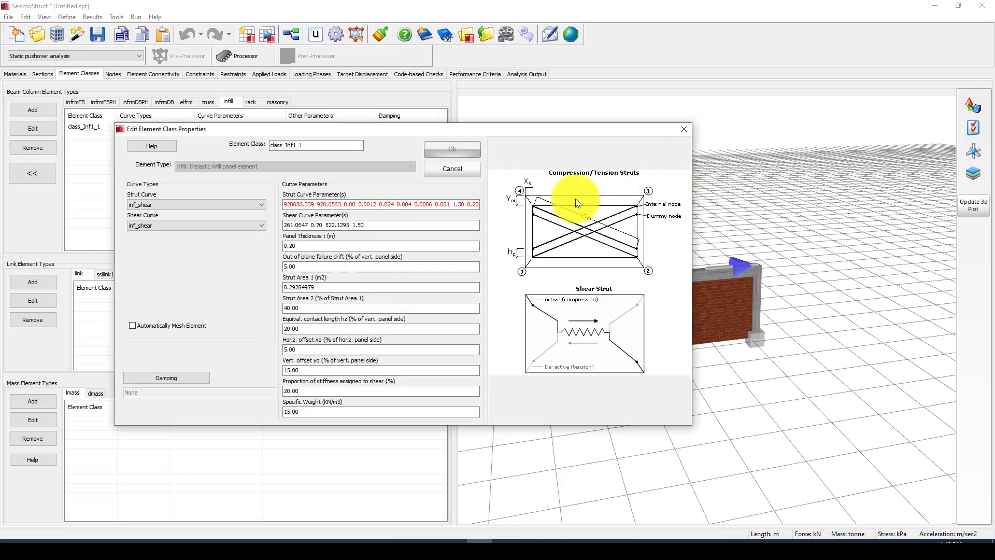
Step: Set the strut curve to inf_strut with Young modulus 1.6000E+006 and compressive strength 1000, keep inf_shear as shear curve, and accept the class
left_click(185, 204)
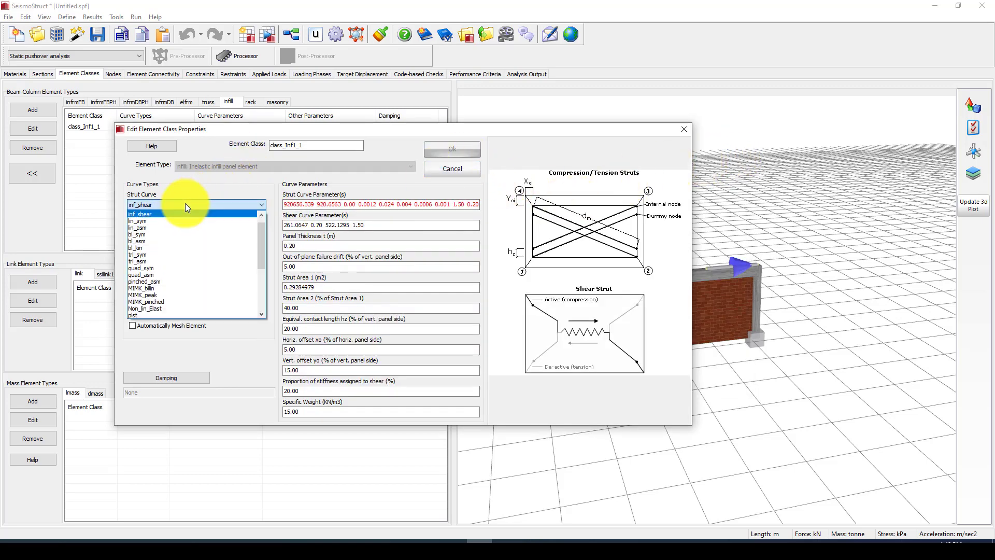
left_click(156, 213)
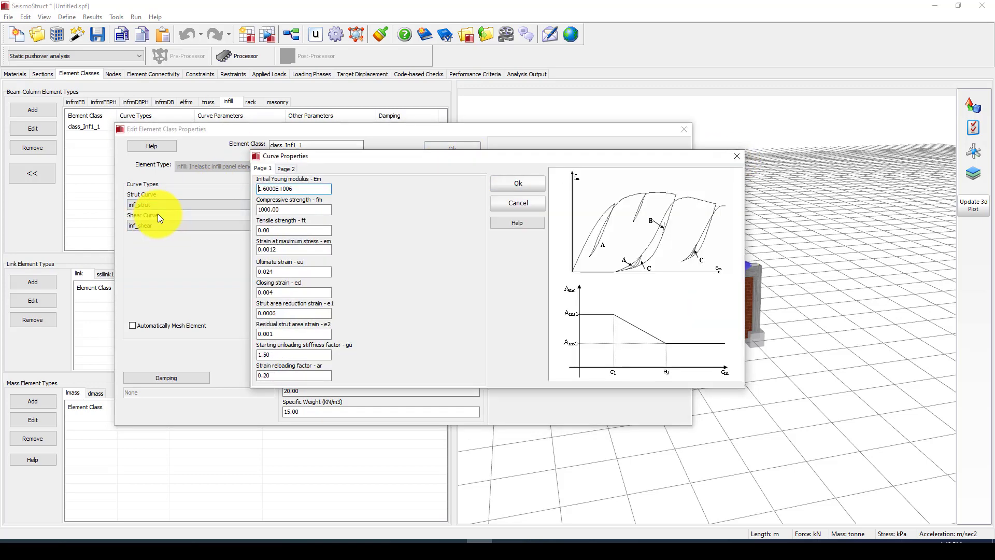
left_click(521, 184)
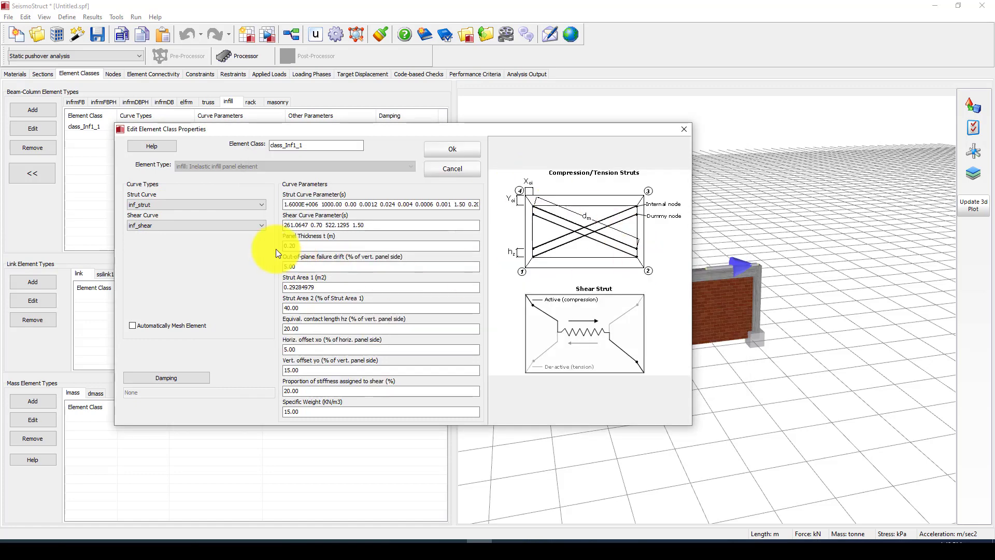
left_click(191, 225)
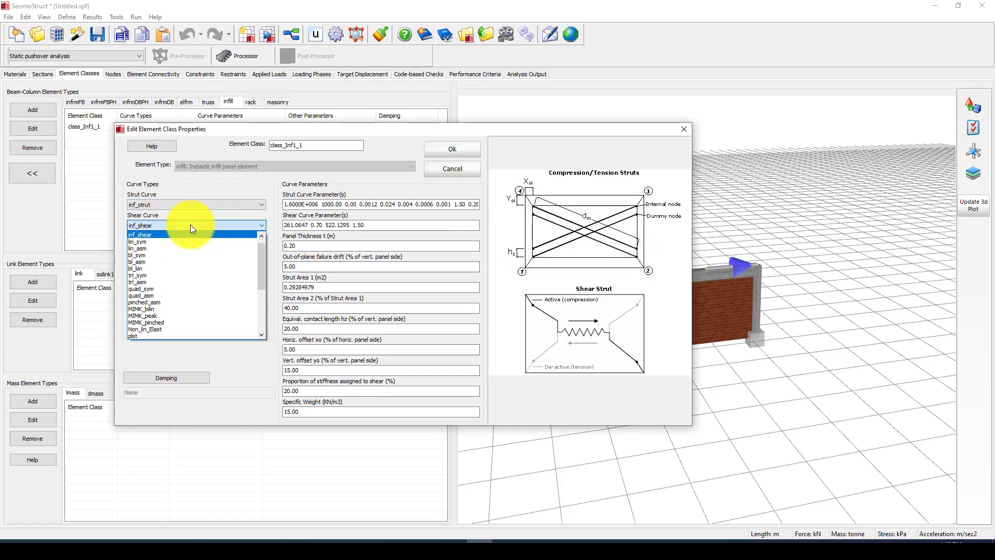
left_click(191, 225)
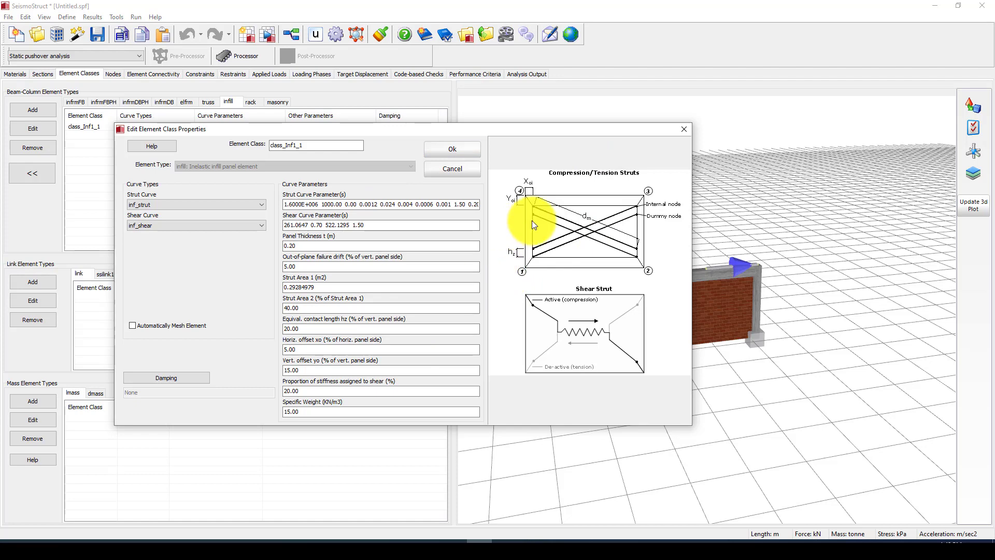
left_click(448, 151)
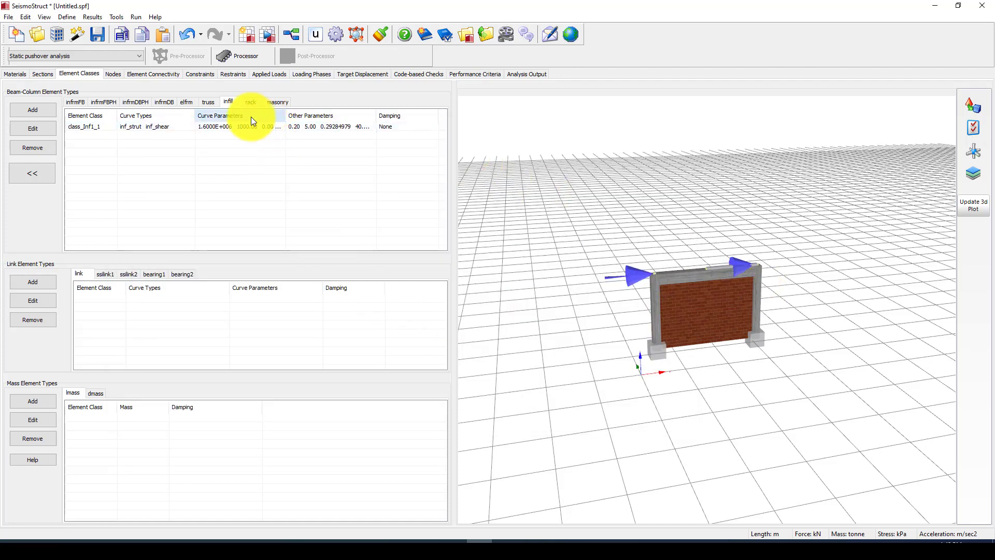
Step: Review the incremental nodal loads applied in the x direction at the tops of the two columns
left_click(263, 73)
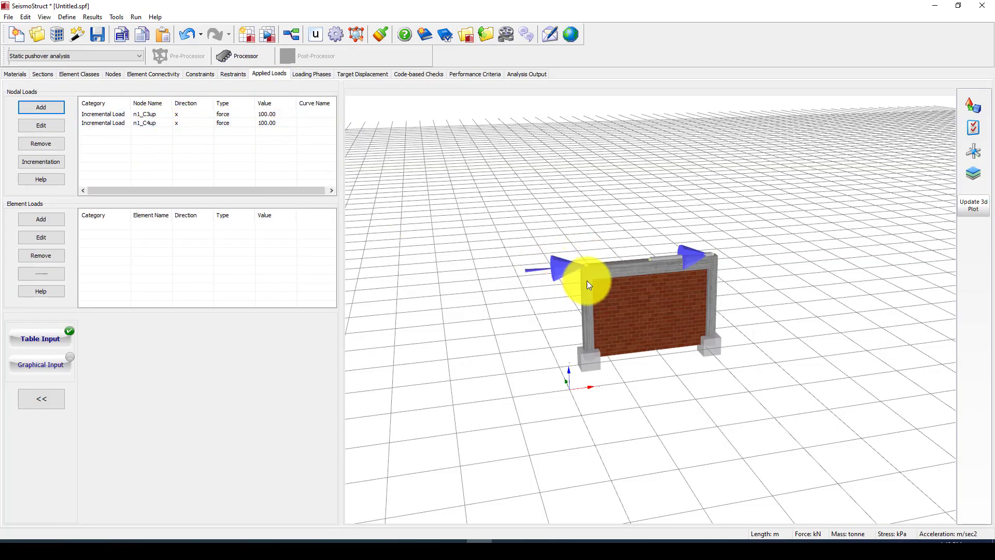
Step: Set the response control loading phase's maximum displacement to 0.10, keeping 50 steps in the x direction at Control_Node
left_click(302, 75)
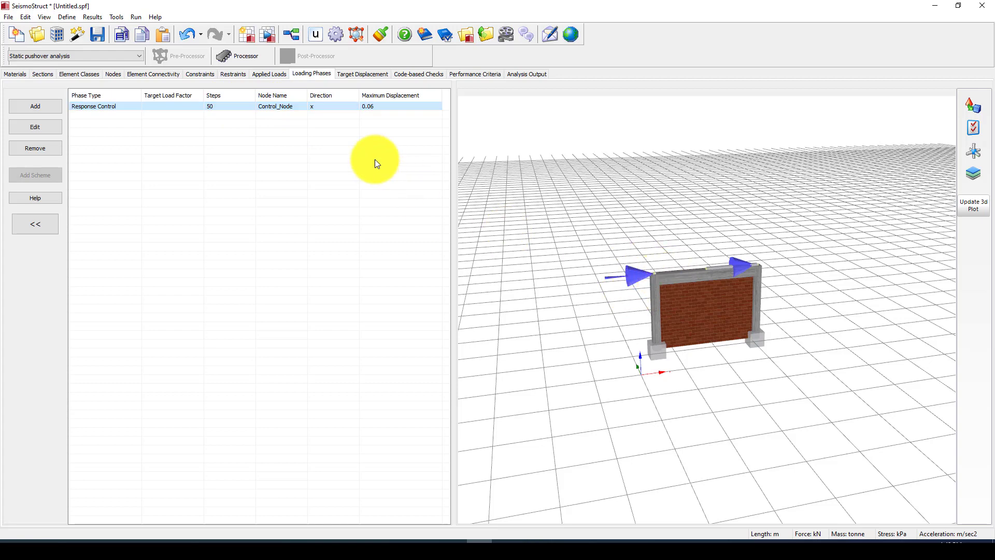
double_click(374, 107)
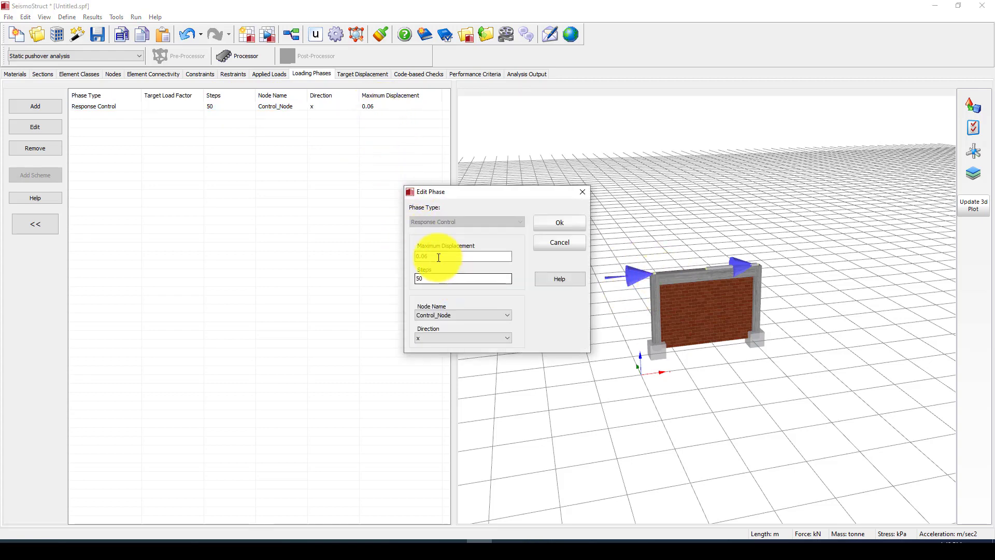
double_click(423, 256)
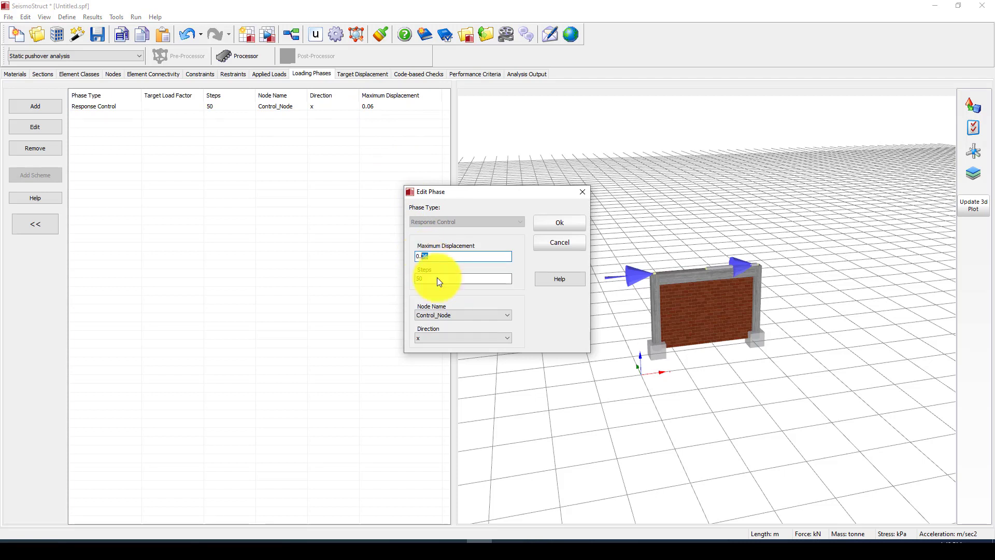
type("1")
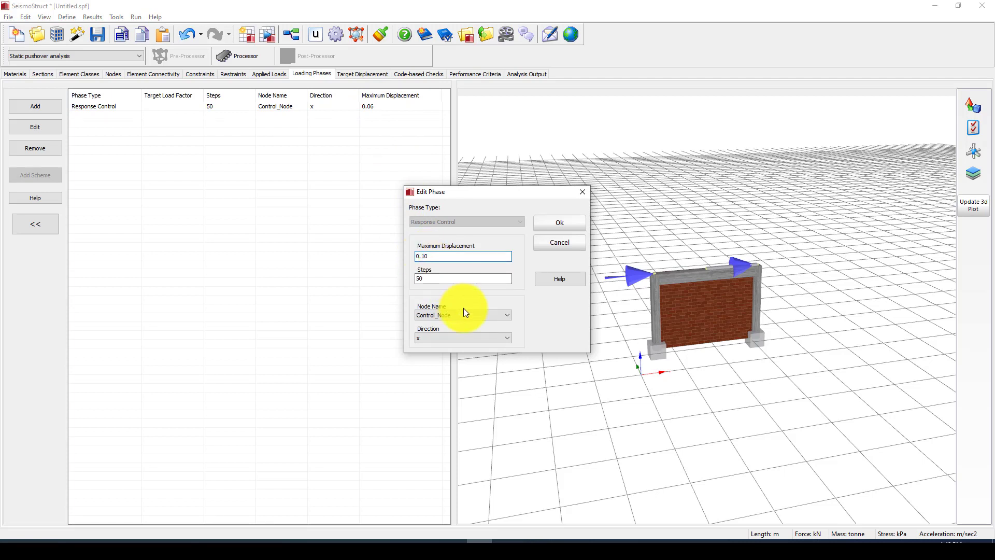
left_click(537, 224)
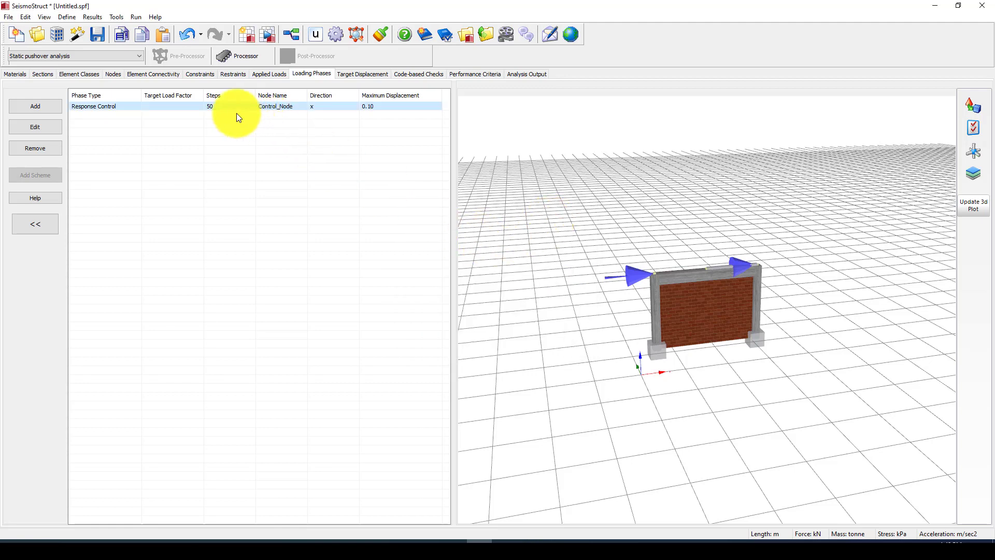
Step: Save the project as Tutorial-1.spf, replacing the existing file, and run the static pushover analysis
left_click(240, 58)
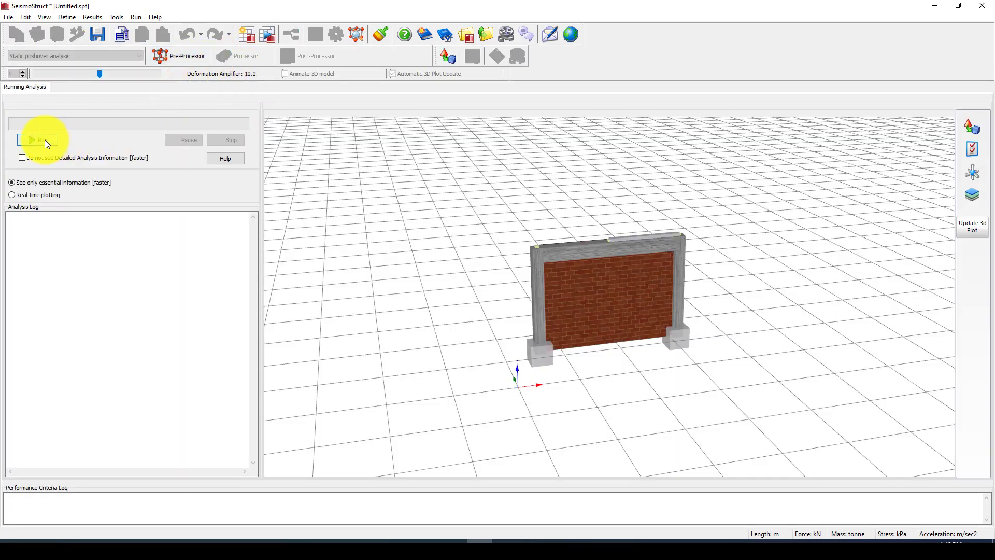
left_click(96, 36)
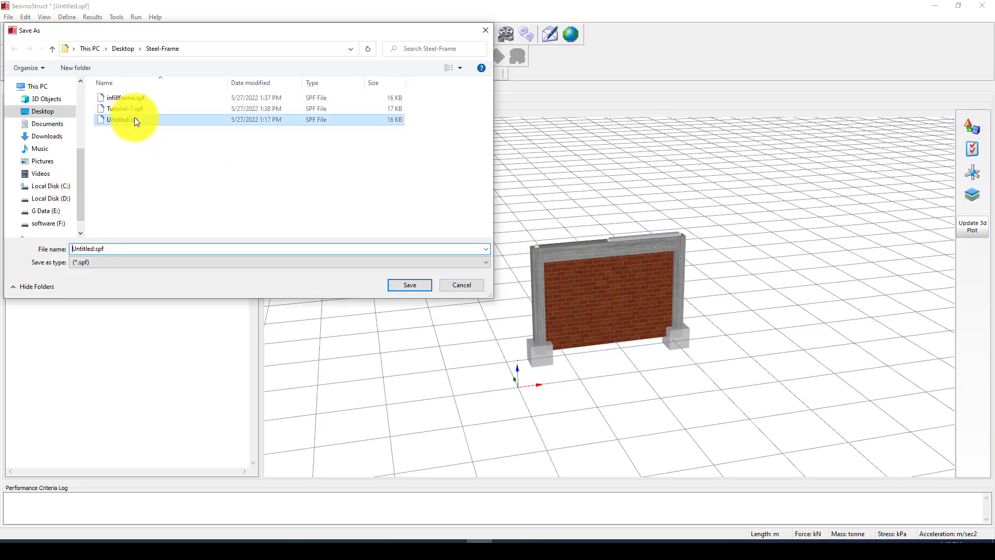
left_click(135, 109)
left_click(404, 283)
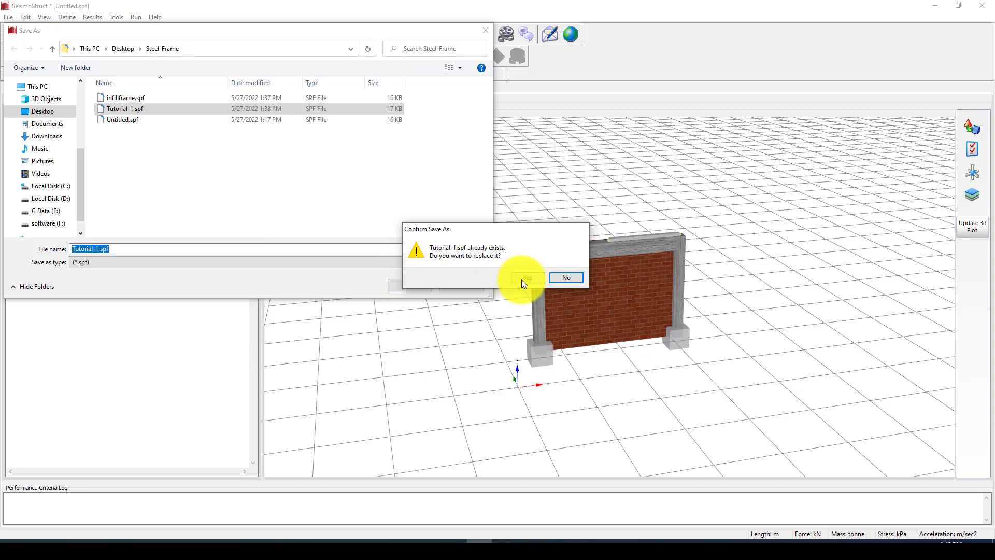
left_click(544, 278)
left_click(49, 139)
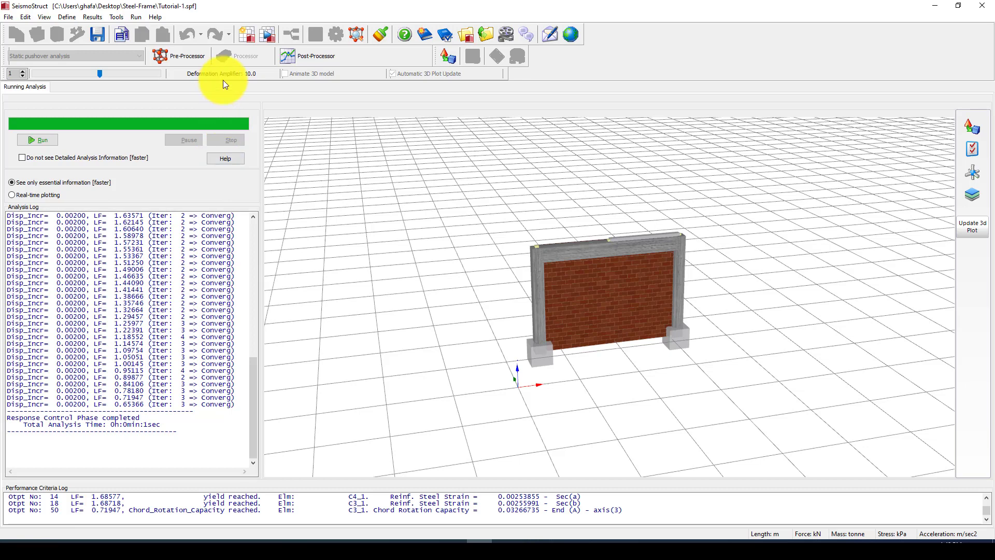
Step: View the frame's deformed shape at several output steps, including outputs 28, 39 and 47
left_click(310, 57)
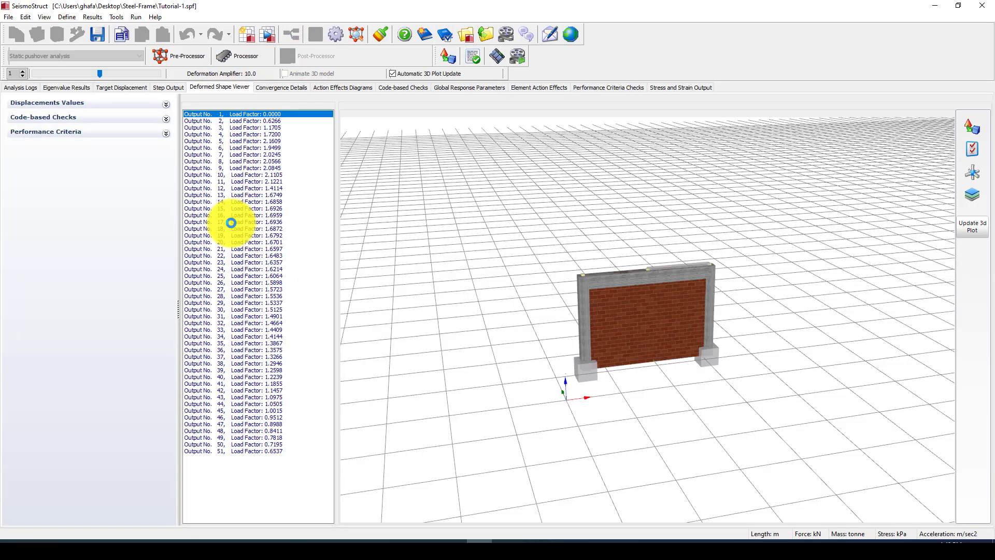
left_click(247, 363)
left_click(257, 296)
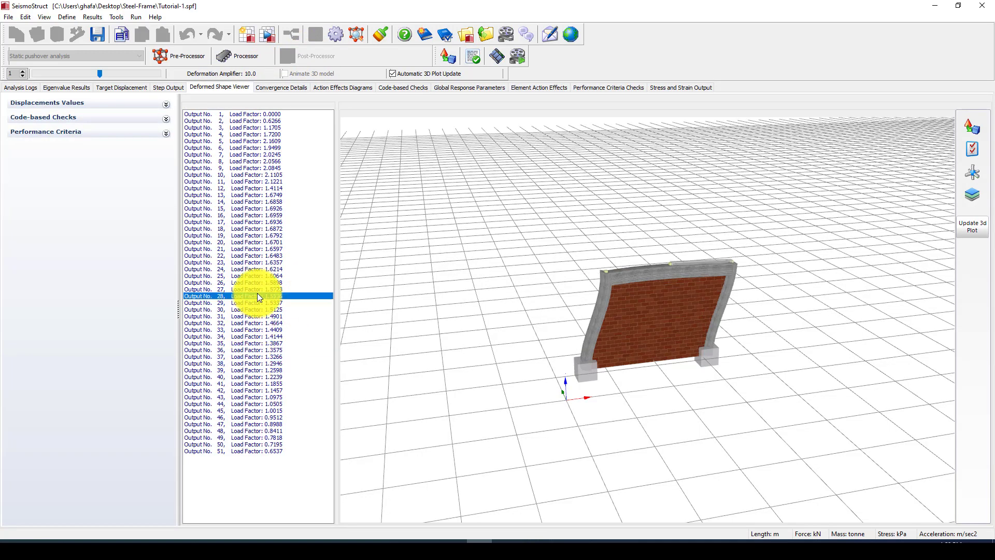
left_click(254, 357)
left_click(254, 370)
mouse_move(651, 345)
left_mouse_down()
mouse_move(611, 305)
mouse_move(701, 344)
mouse_move(637, 348)
mouse_move(656, 350)
mouse_move(667, 335)
left_mouse_up()
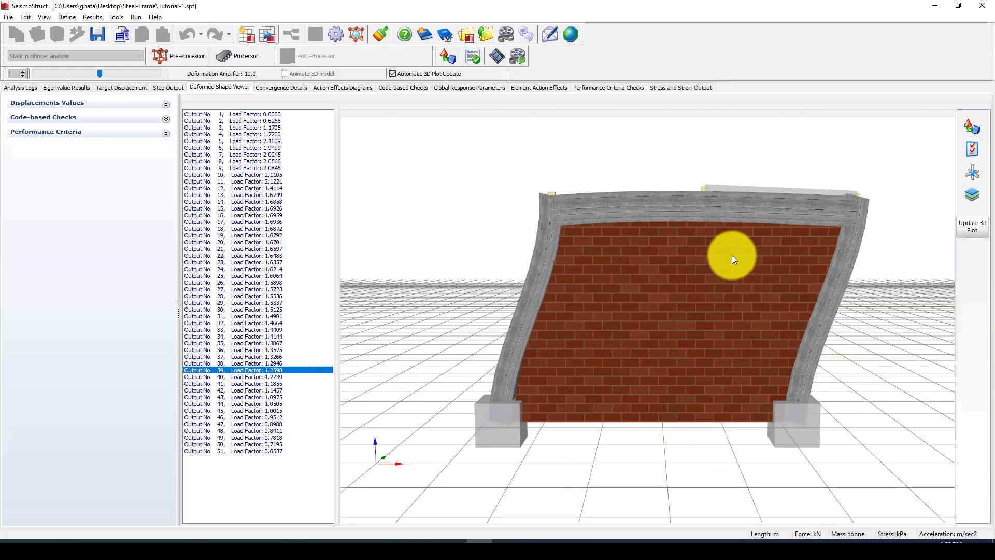
scroll(732, 255, "down", 3)
left_click(261, 424)
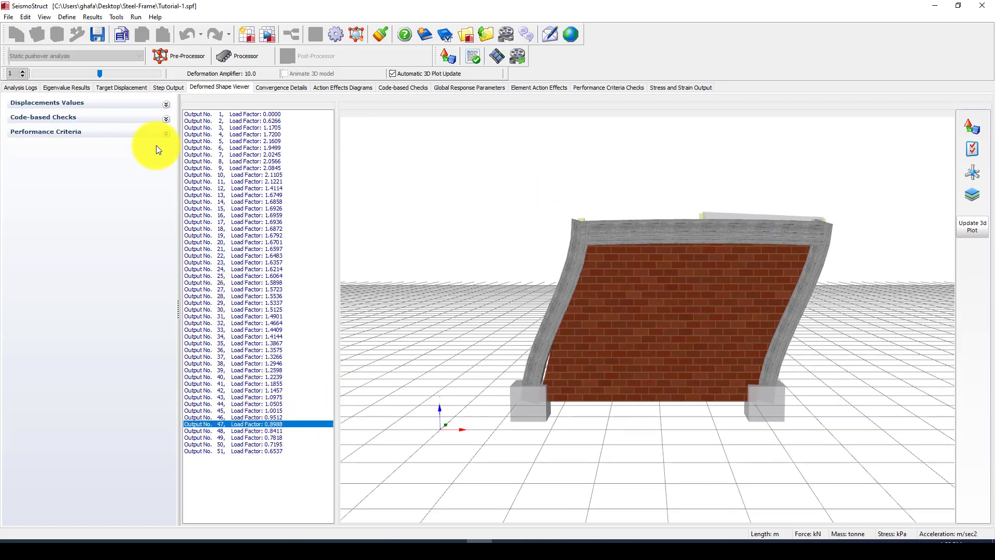
Step: Examine the pushover curve and the target displacements for damage limitation, significant damage and near collapse
left_click(130, 85)
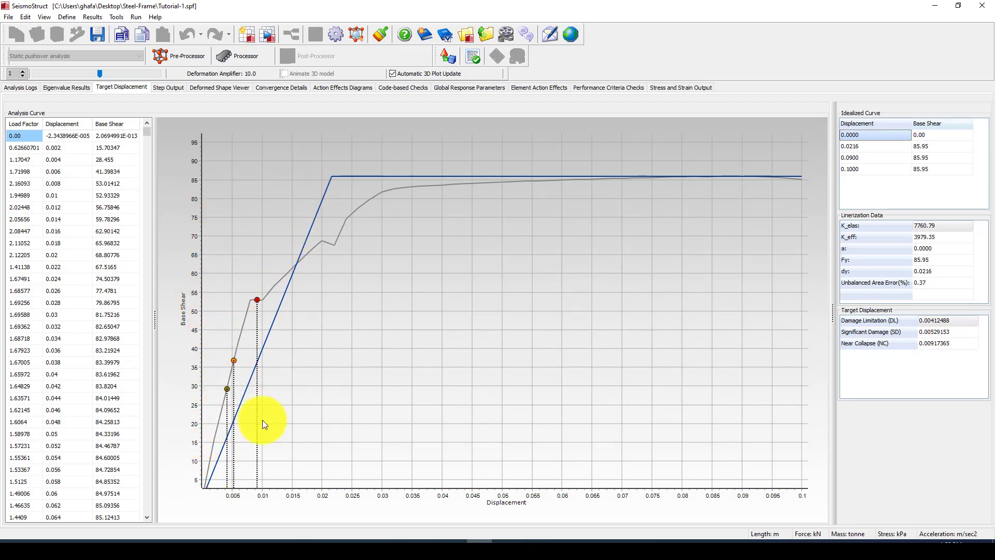
left_click(228, 394)
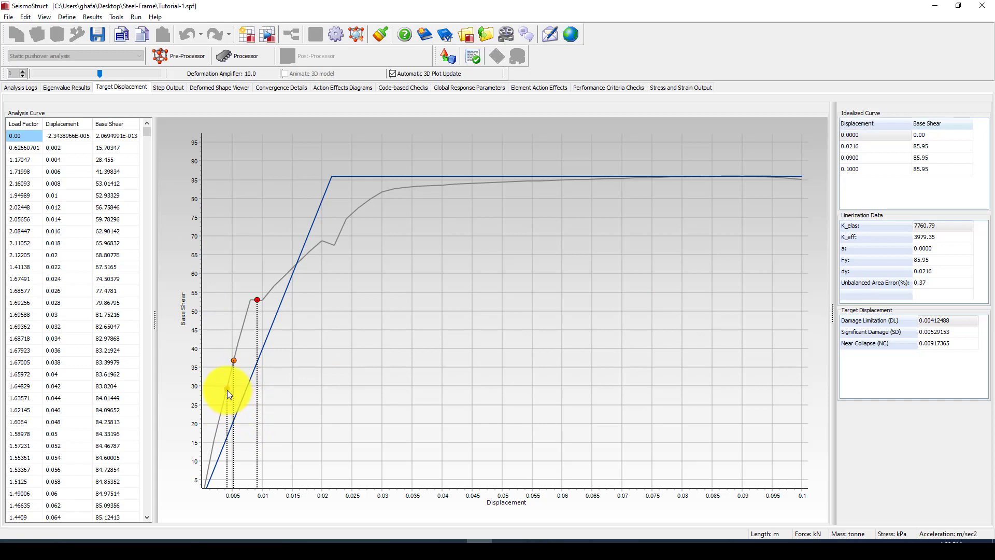
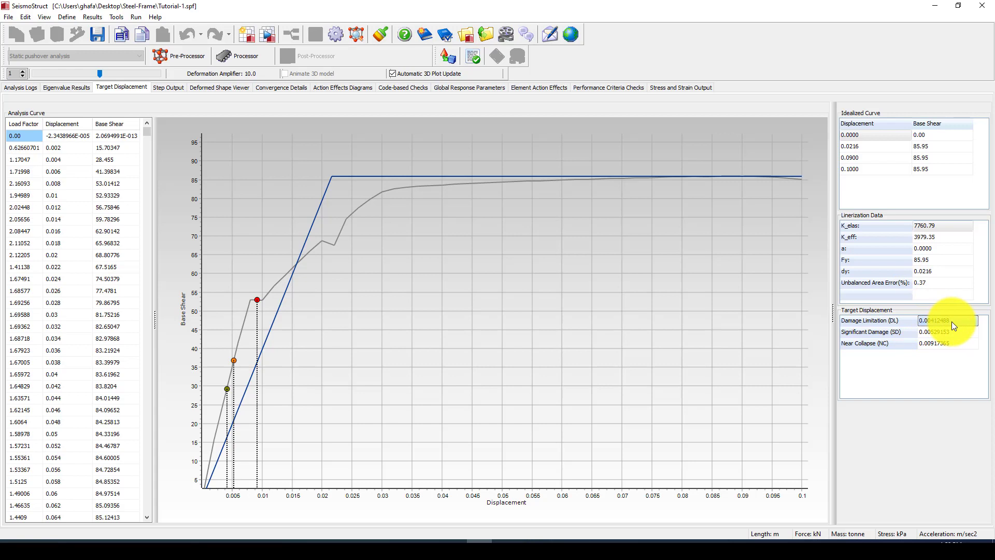
left_click(934, 337)
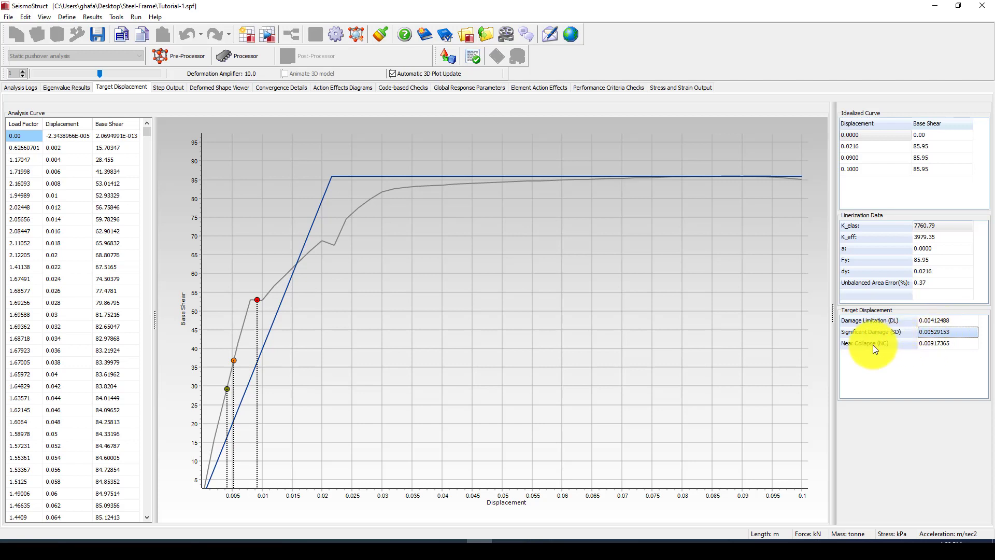
left_click(936, 344)
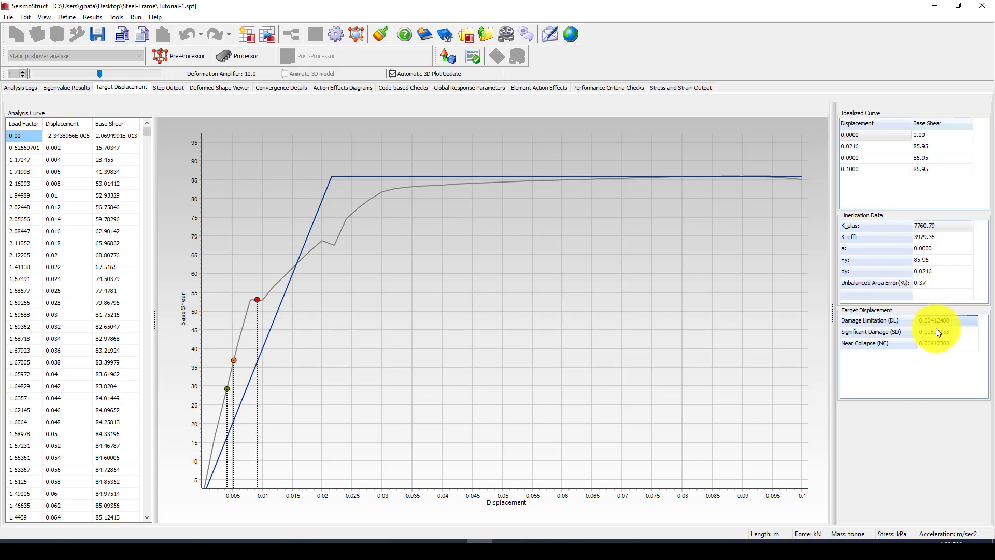
Step: Review the linearization data for stiffness, yield force and yield displacement, and the base shear of the idealized curve
left_click(934, 229)
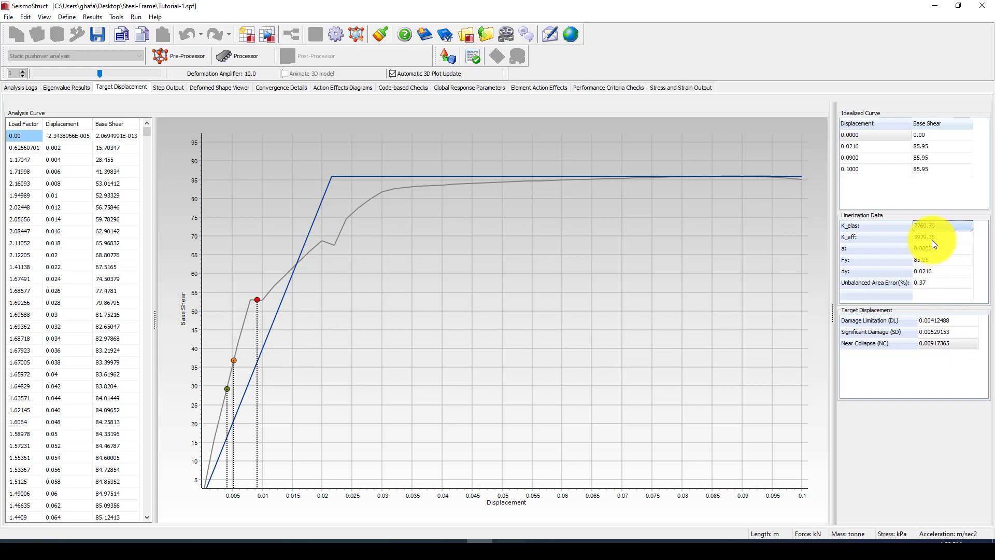
left_click(932, 240)
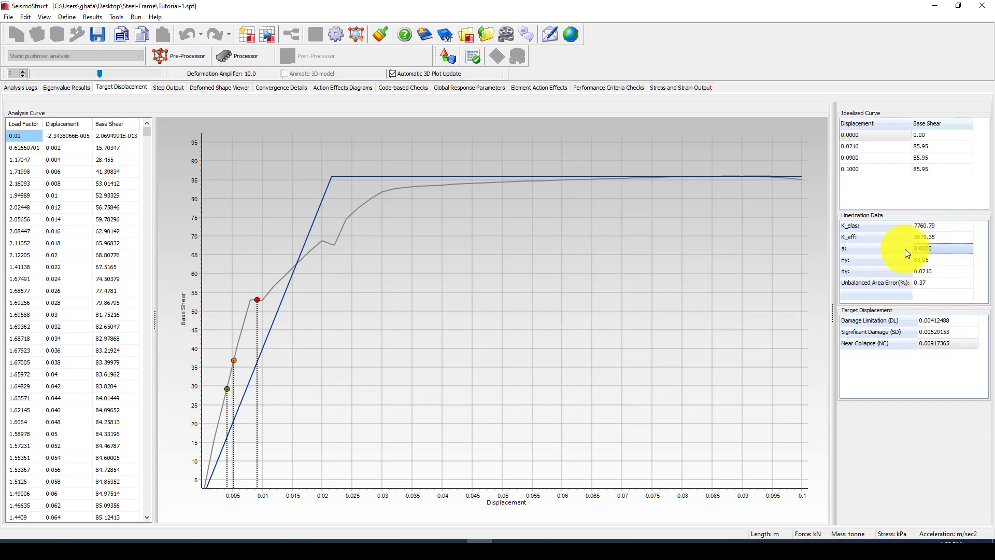
left_click(933, 259)
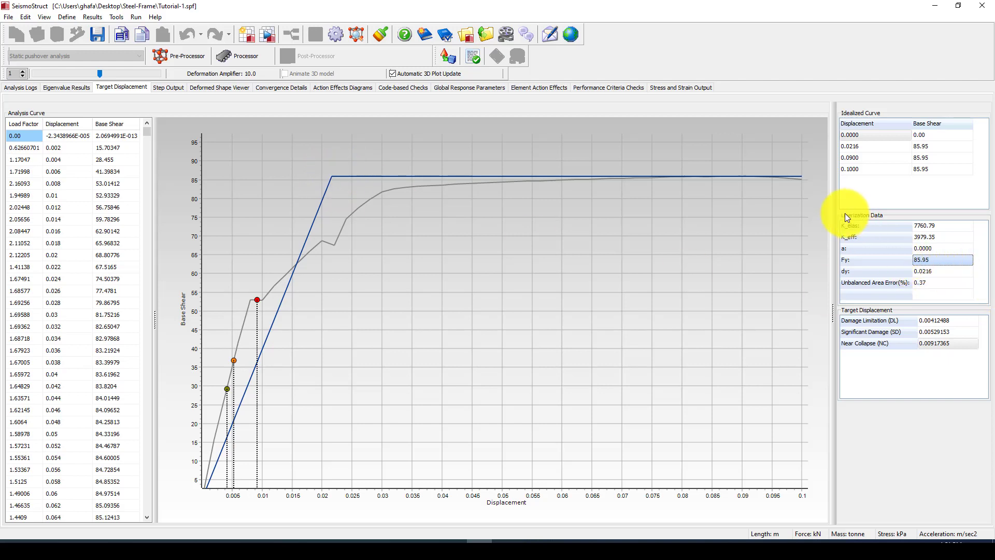
left_click(921, 270)
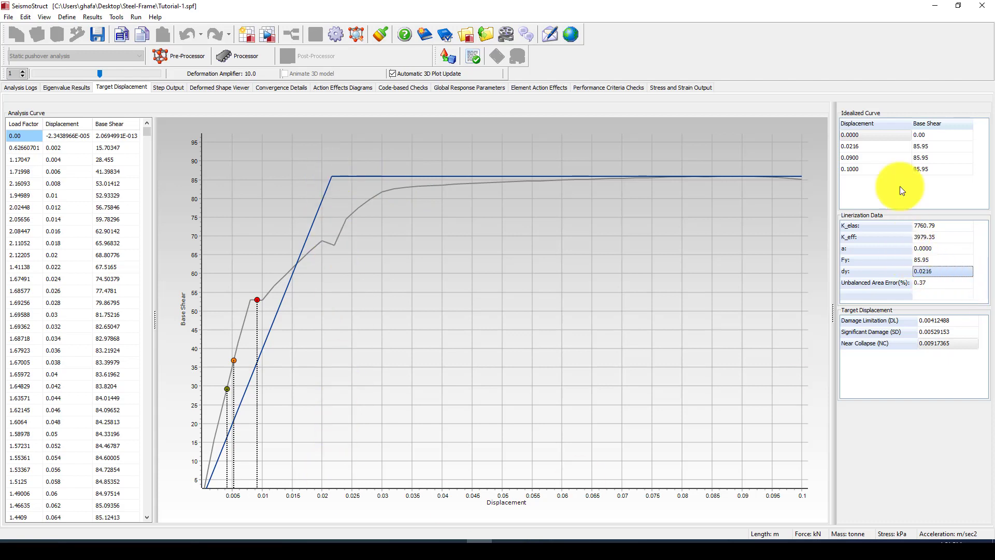
left_click(923, 150)
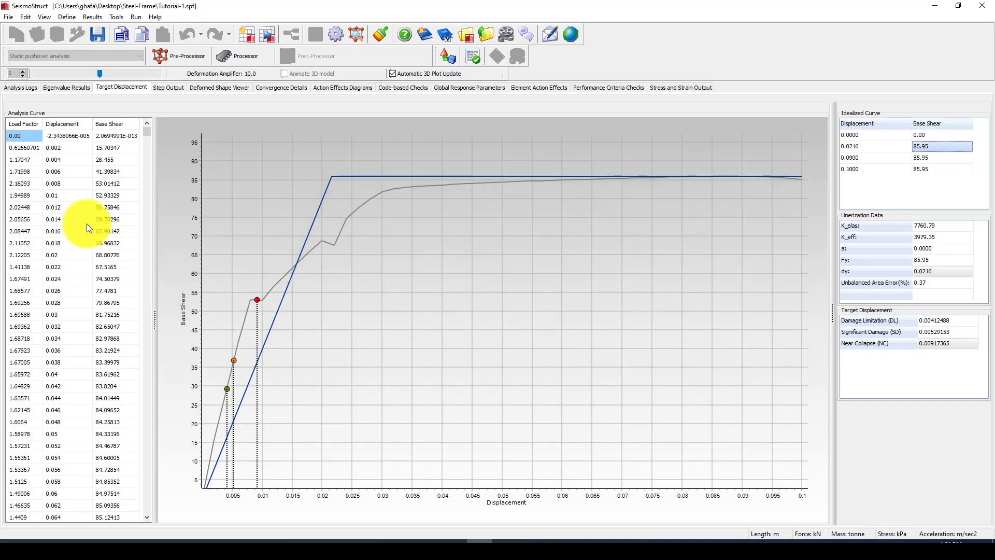
Step: Copy the entire analysis curve table of load factor, displacement and base shear
right_click(62, 146)
left_click(77, 165)
right_click(60, 163)
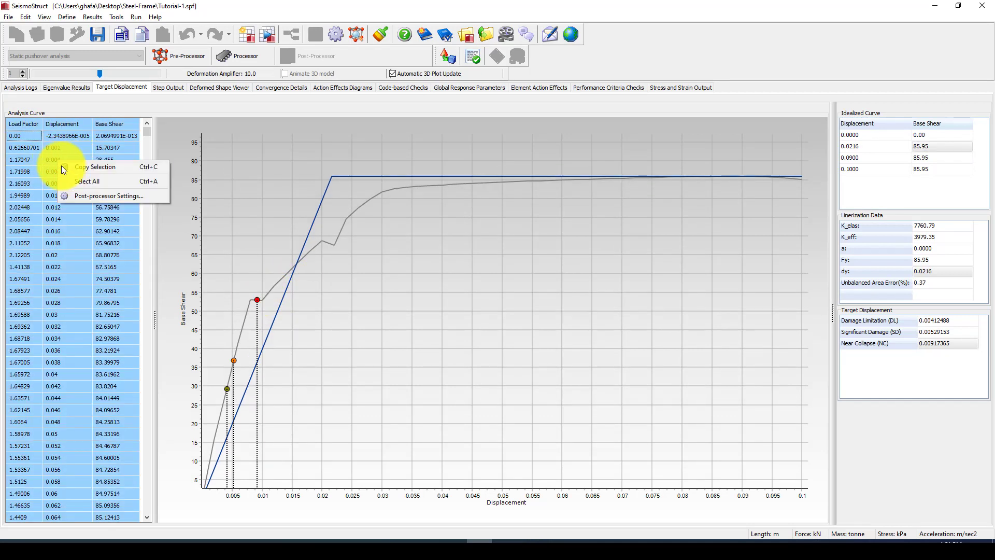
left_click(89, 166)
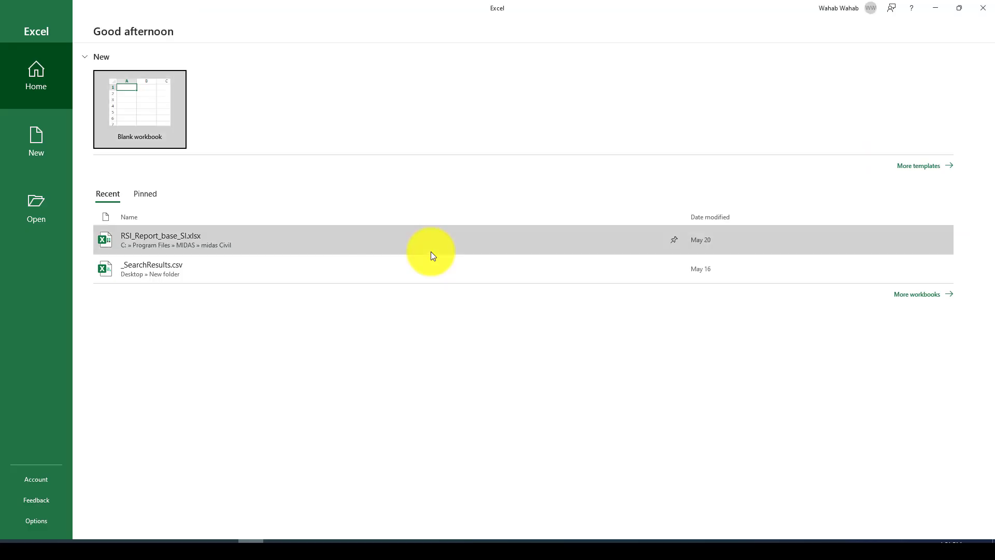
Step: Switch to Excel, create a blank workbook and paste the copied curve data starting at cell A1
left_click(157, 103)
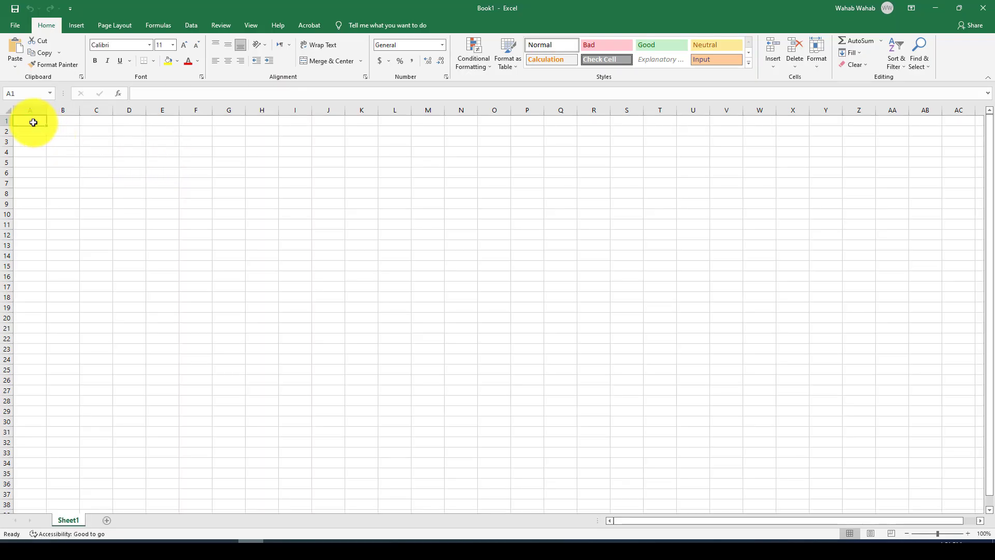
right_click(33, 122)
left_click(55, 167)
left_click(181, 162)
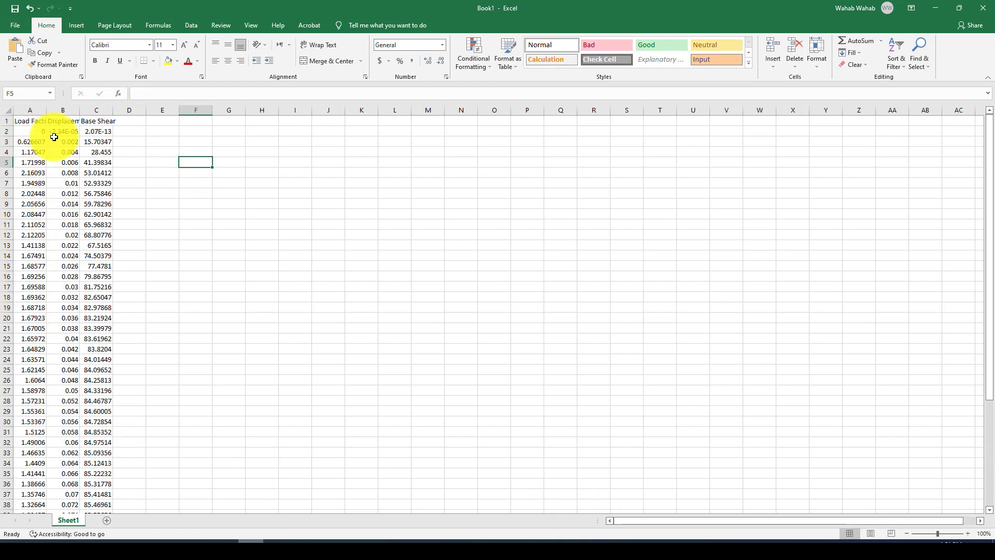
Step: Plot base shear against displacement from B2:C52 as a scatter chart with smooth lines, enlarge it and place it beside the data
left_click_drag(64, 131, 107, 485)
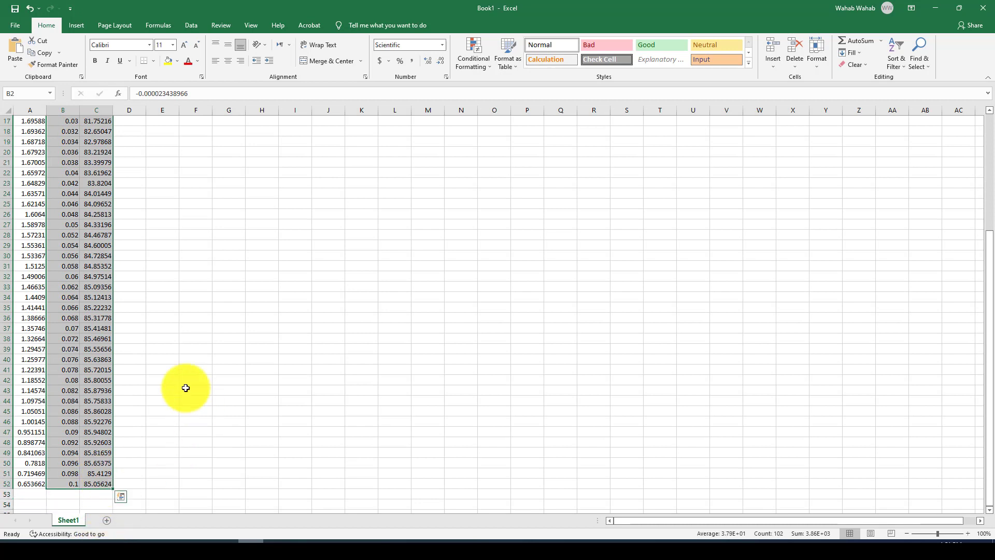
left_click(71, 25)
left_click(482, 65)
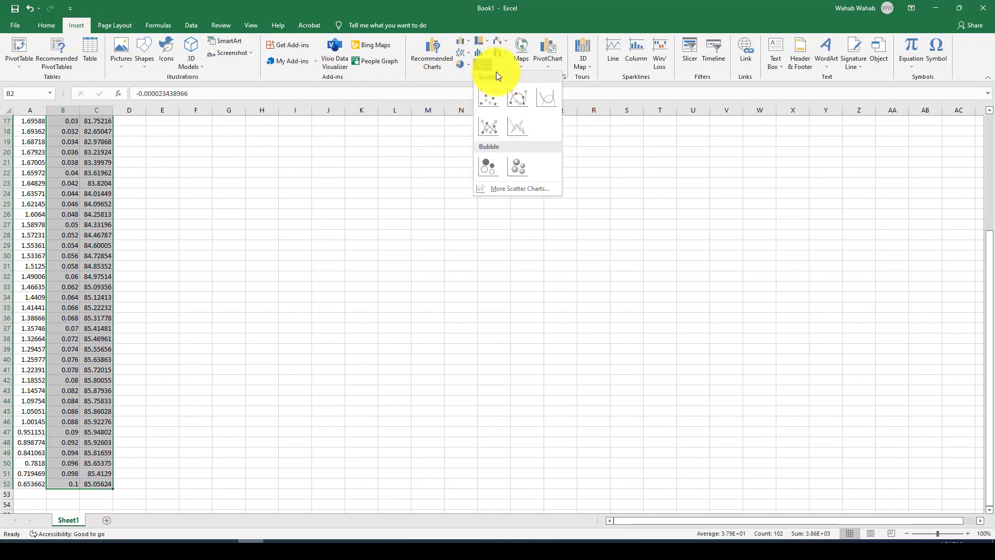
left_click(545, 106)
left_click_drag(603, 362, 671, 387)
left_click_drag(584, 225, 566, 221)
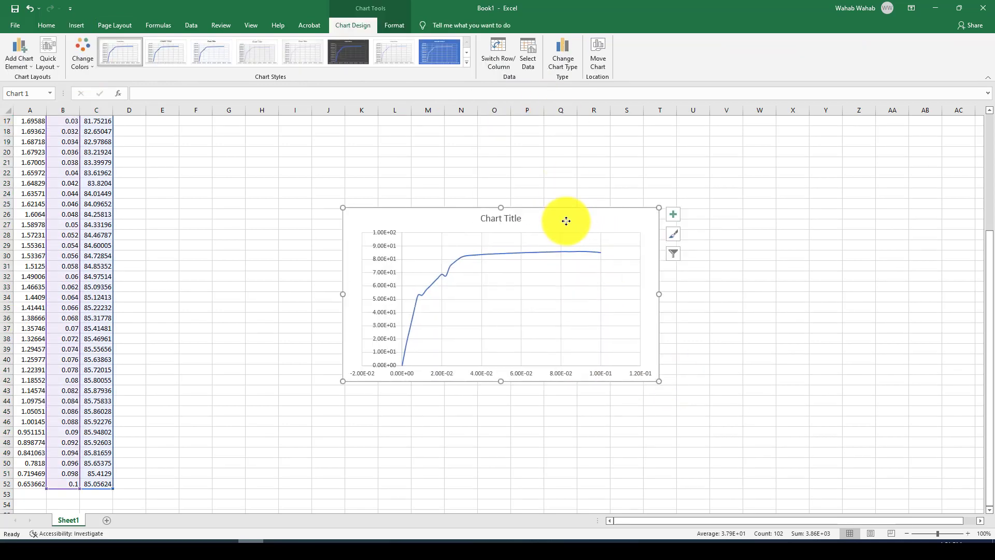
left_click(390, 23)
left_click(48, 25)
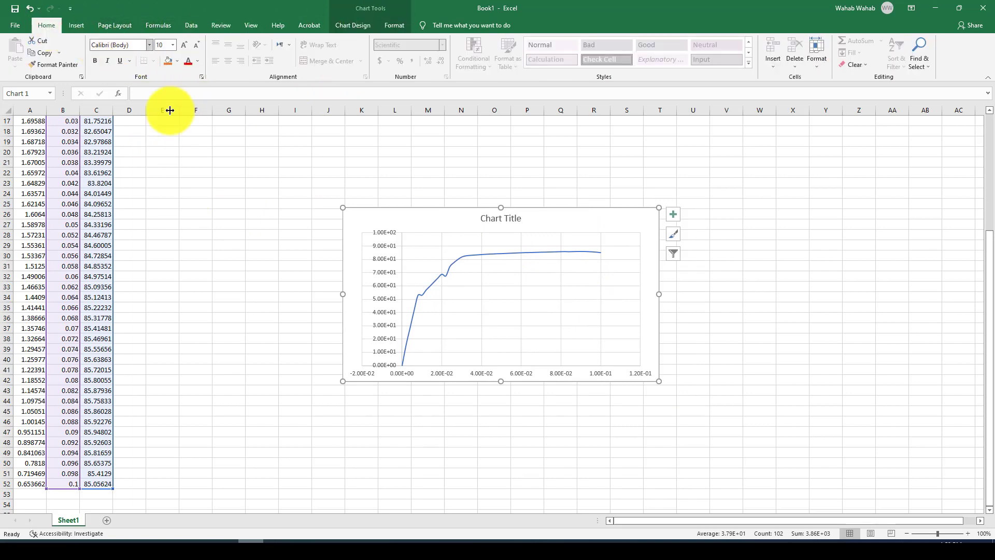
left_click(68, 122)
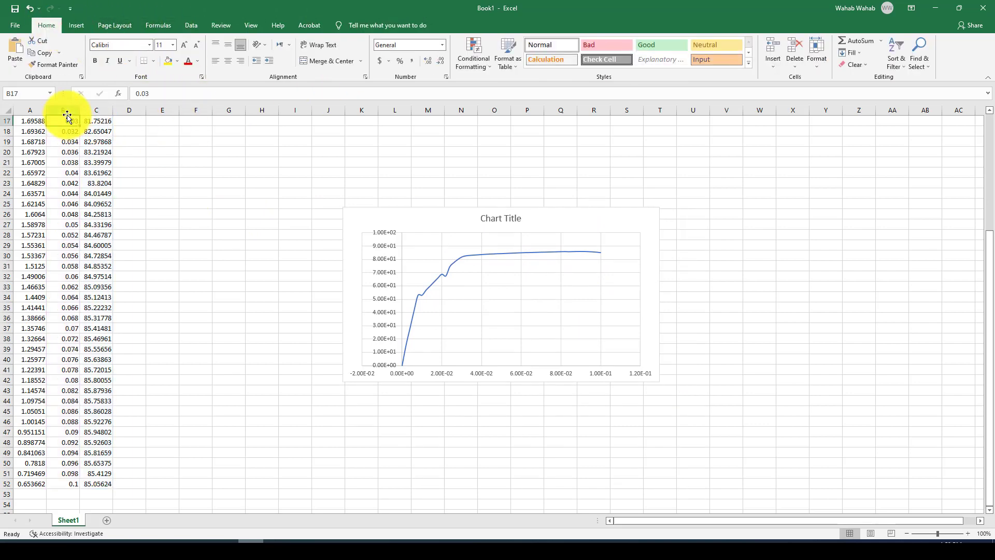
left_click(374, 269)
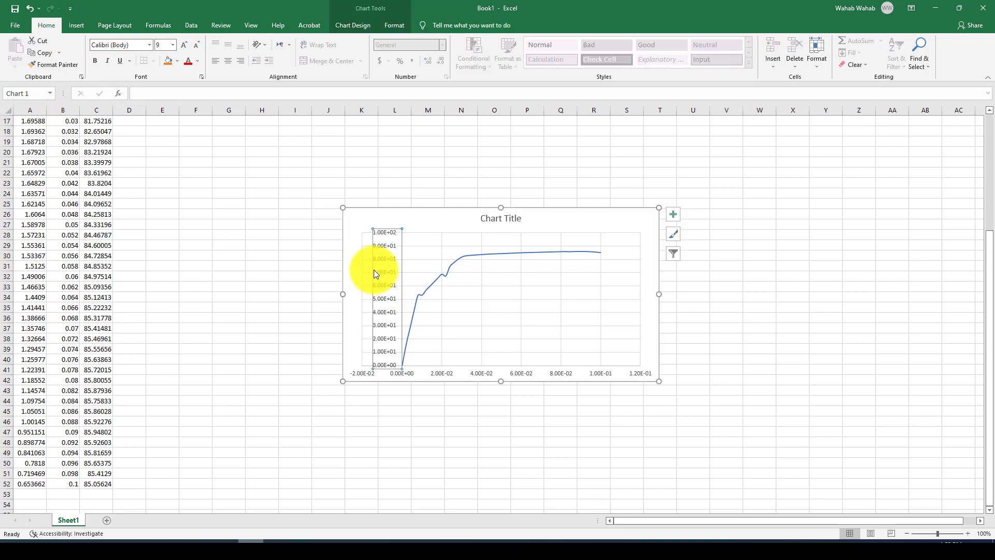
Step: Shift the chart slightly and color the capacity curve's line red
left_click_drag(438, 207, 409, 197)
left_click(431, 258)
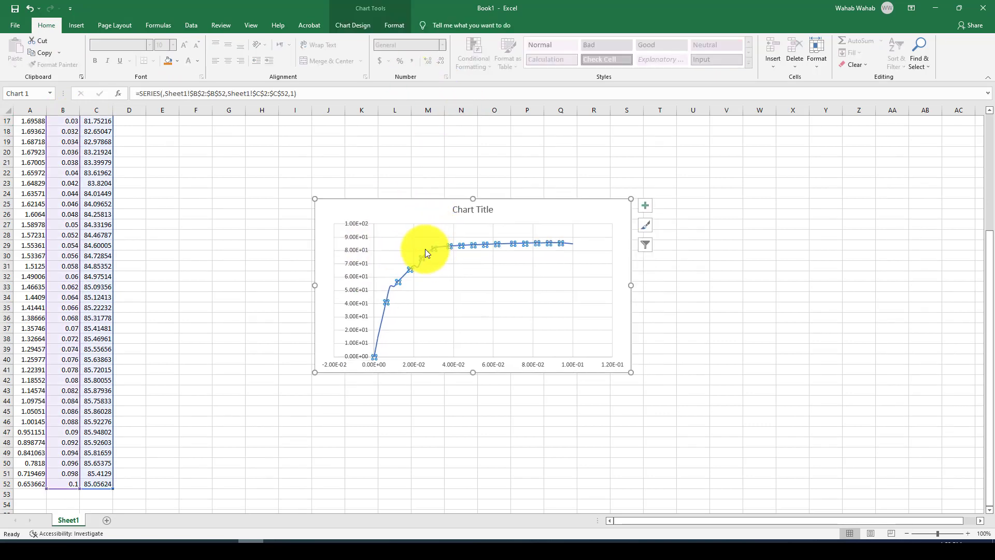
right_click(425, 249)
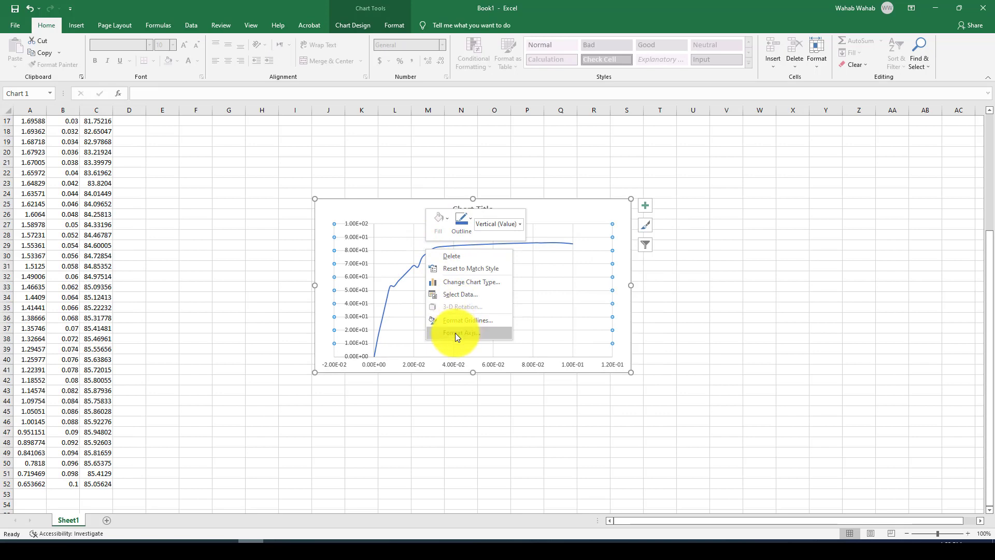
left_click(456, 333)
left_click(419, 263)
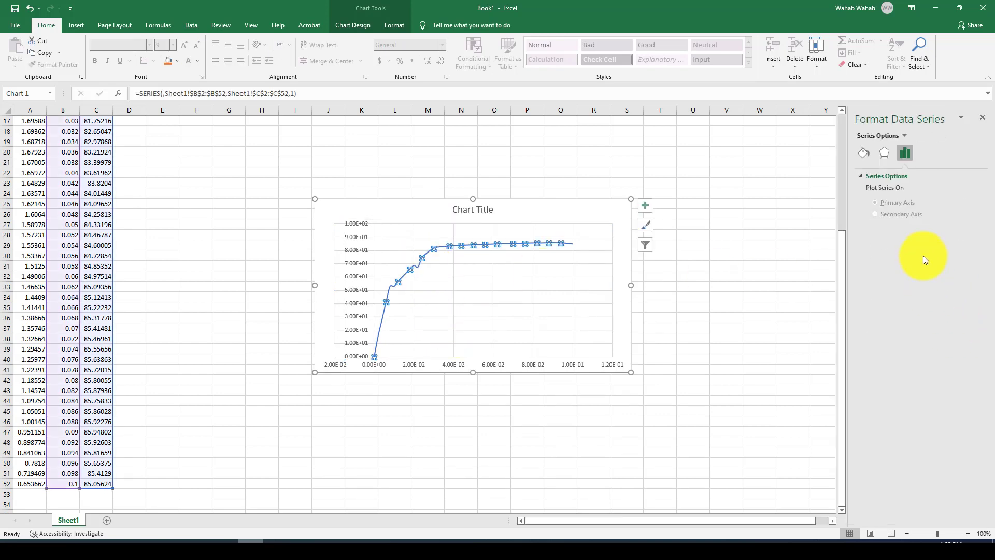
left_click(863, 154)
left_click(966, 259)
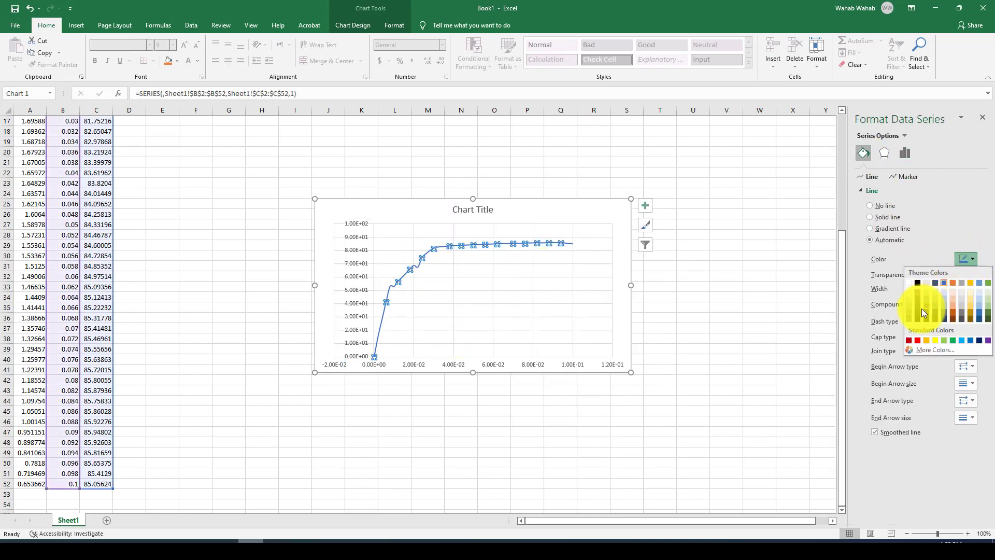
left_click(918, 340)
Step: Set the capacity curve's line width to 3.25 pt
left_click(973, 285)
left_click(973, 286)
left_click(973, 286)
left_click(973, 286)
left_click(973, 285)
left_click(973, 286)
left_click(973, 286)
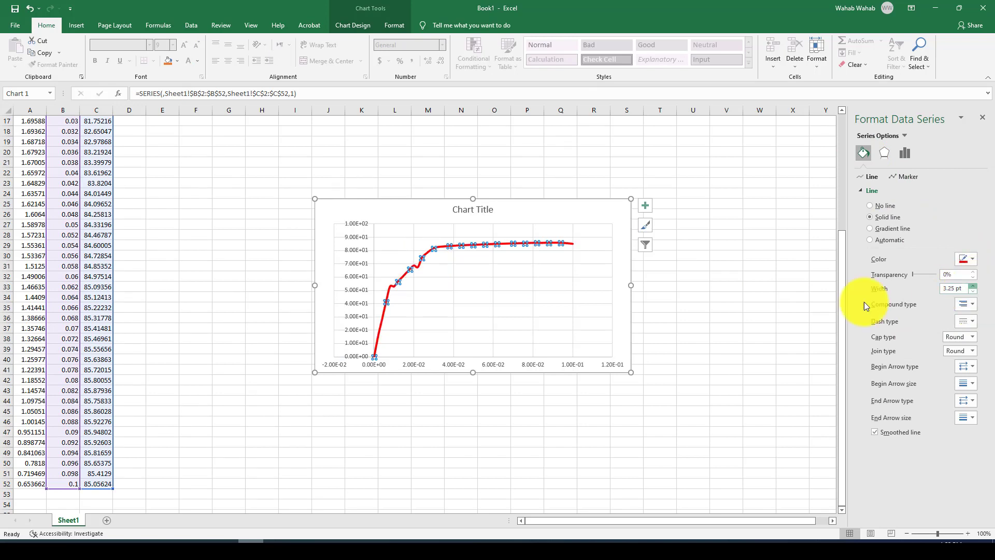
Step: Change all of the chart's text to black, and reposition and enlarge the chart
left_click(599, 369)
left_click(574, 366)
left_click(378, 211)
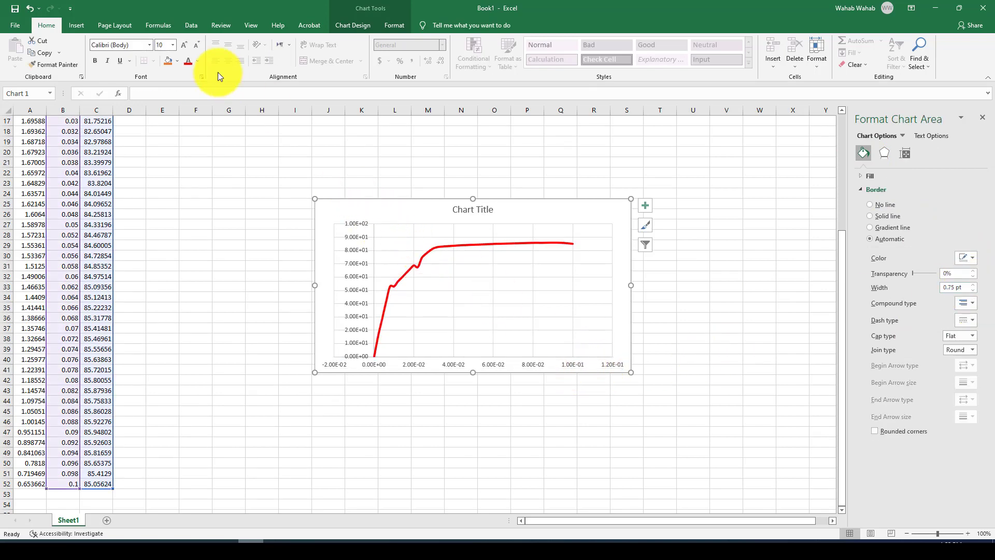
left_click(197, 61)
left_click(193, 97)
left_click(199, 61)
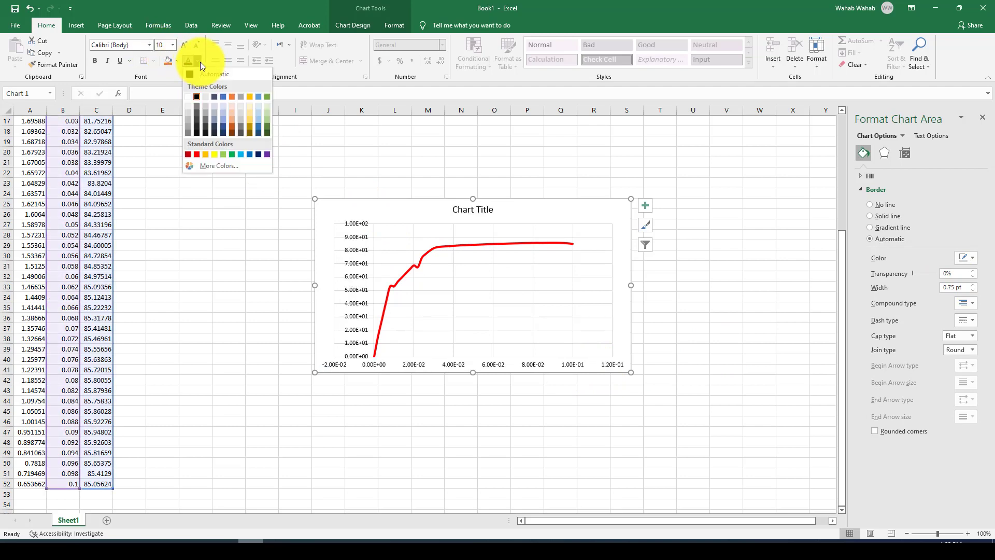
left_click(600, 220)
left_click_drag(618, 316, 572, 287)
left_click_drag(584, 344, 648, 400)
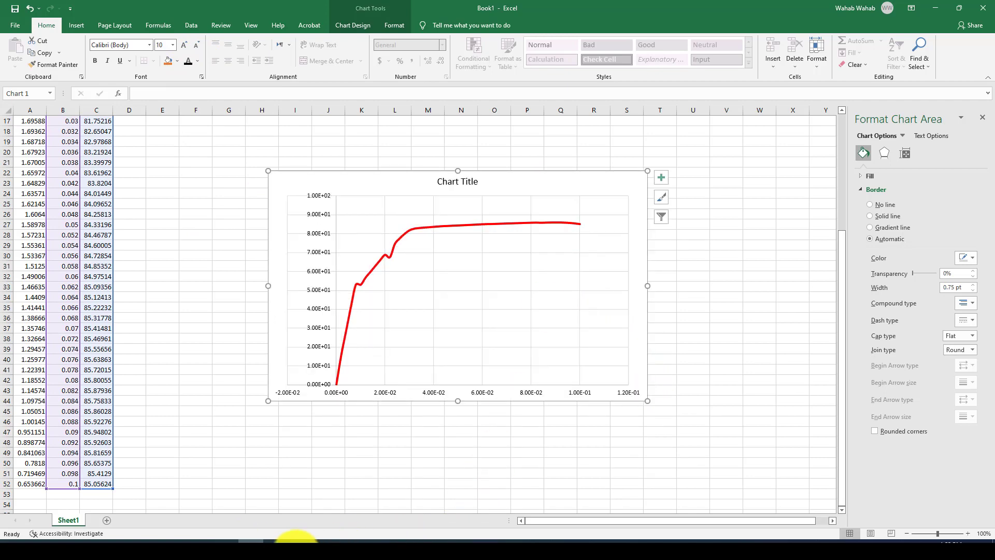
Step: Switch to SeismoStruct and copy all displacement and base shear rows of the idealized curve table
key("alt+Tab")
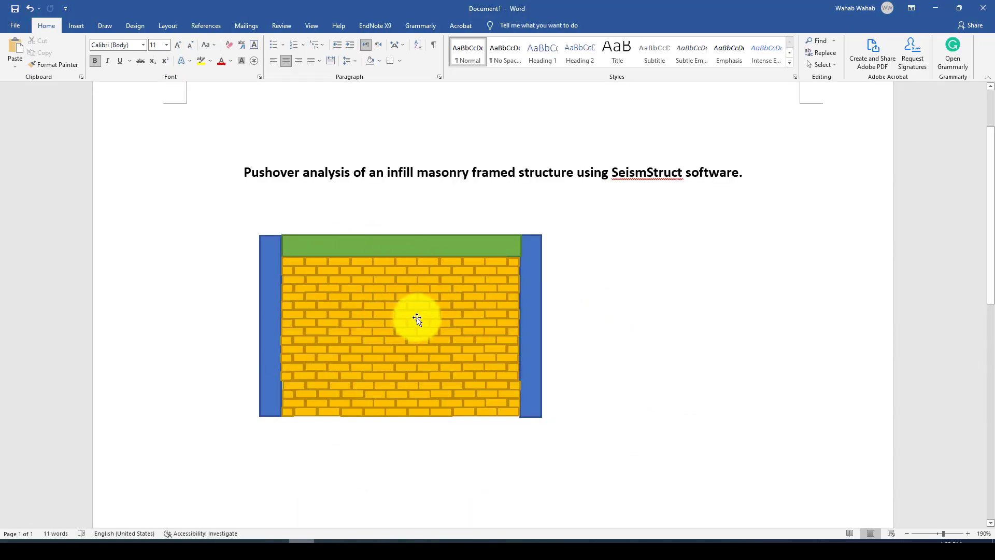
left_click(479, 538)
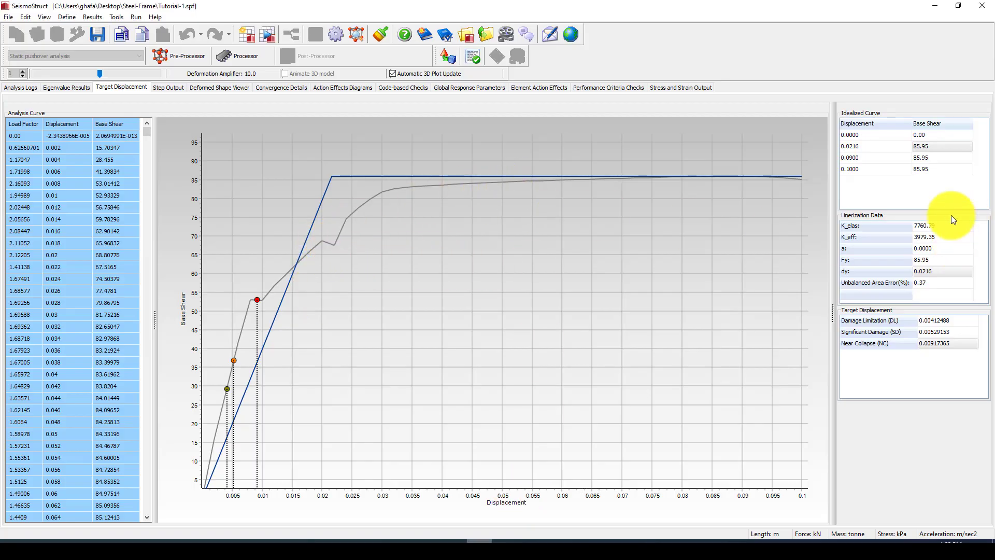
left_click(857, 137)
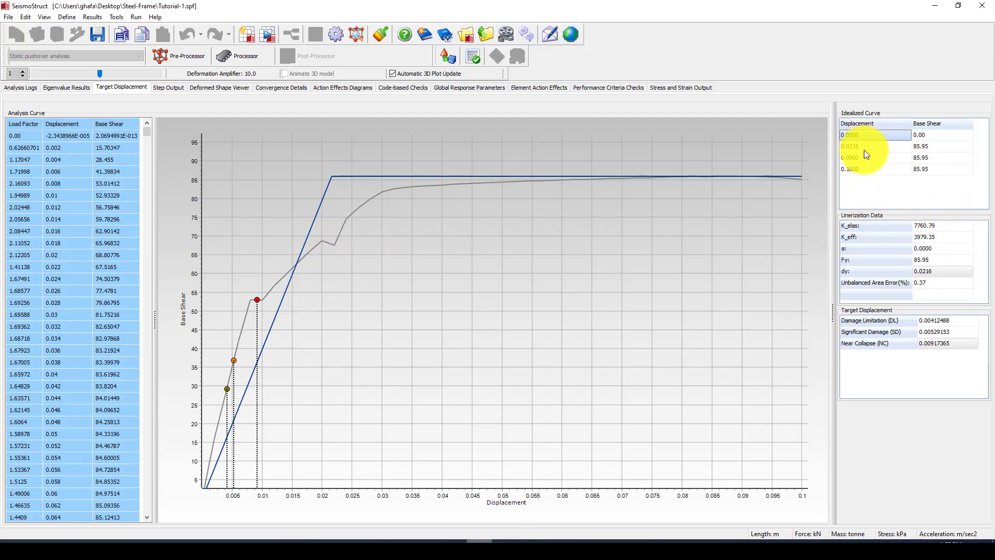
left_click_drag(872, 139, 916, 180)
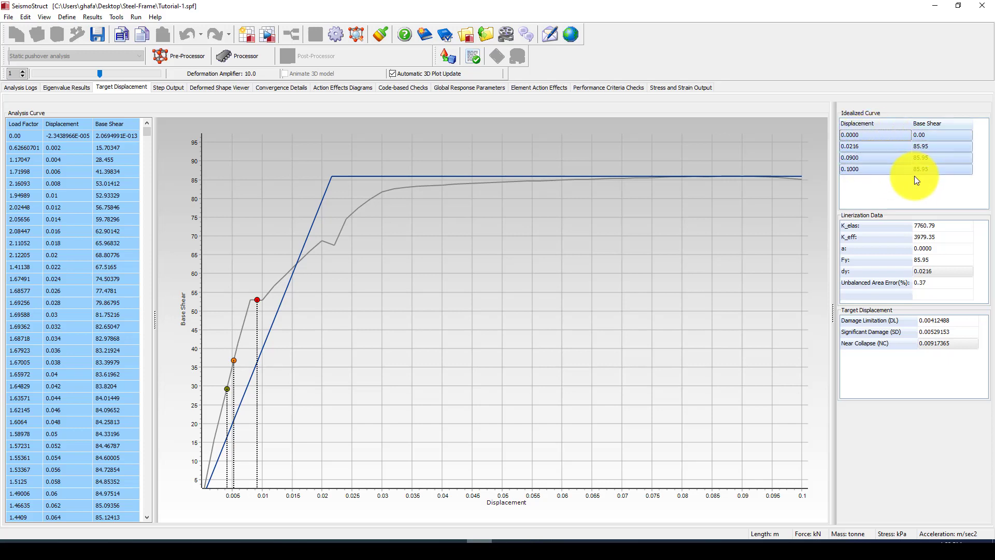
right_click(870, 166)
left_click(897, 170)
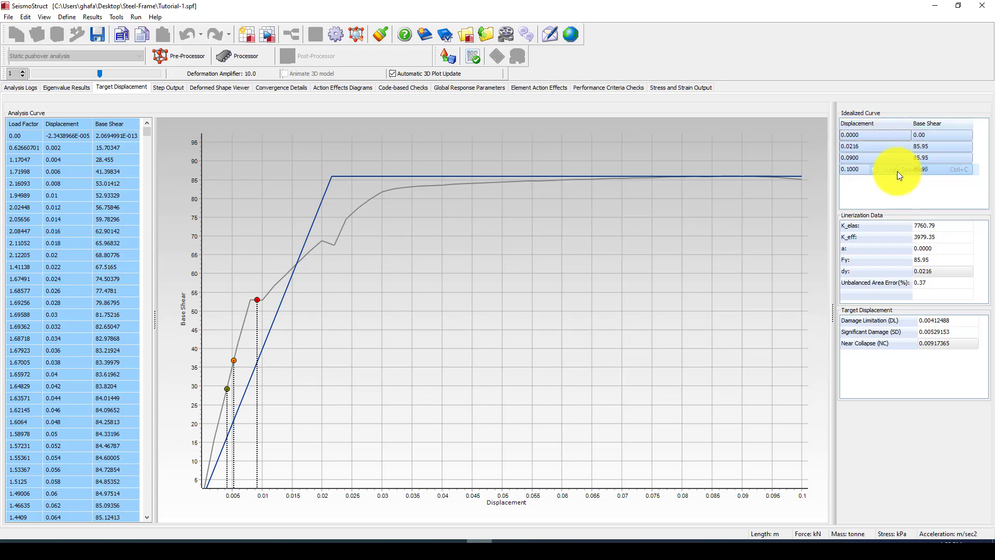
Step: Switch back to Excel and paste the idealized curve data starting at cell E17
left_click(252, 542)
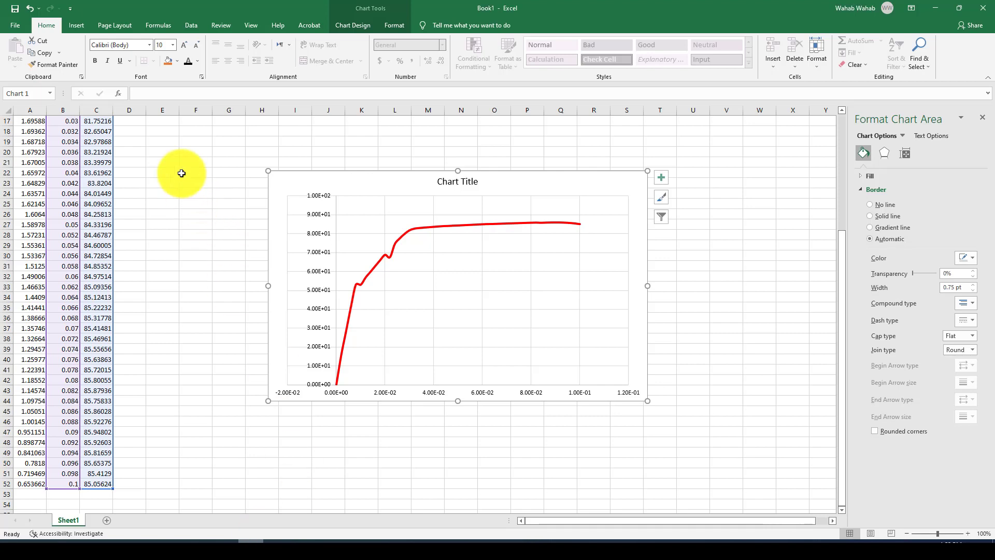
left_click(164, 124)
right_click(166, 122)
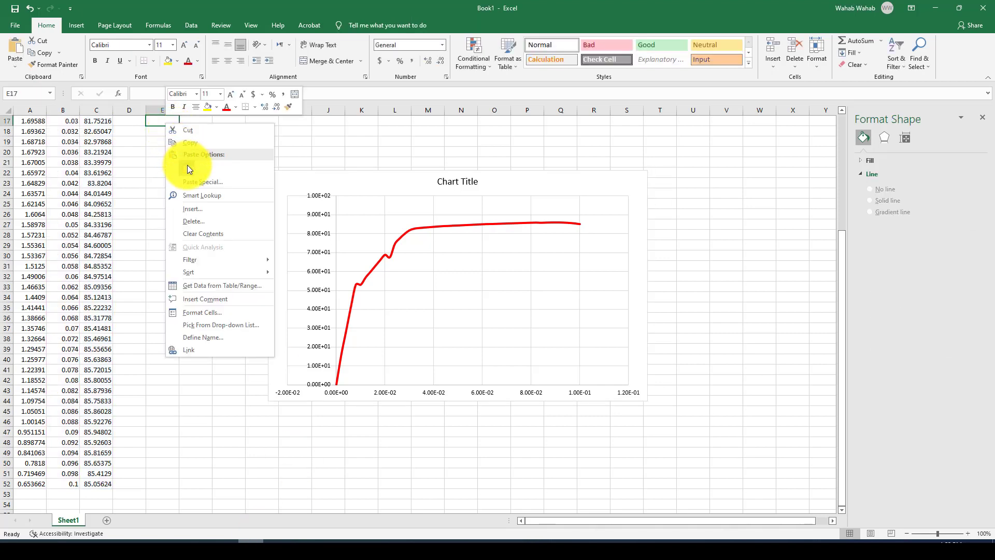
left_click(187, 165)
left_click(194, 220)
Step: Name the chart's existing data series Pushover
right_click(320, 183)
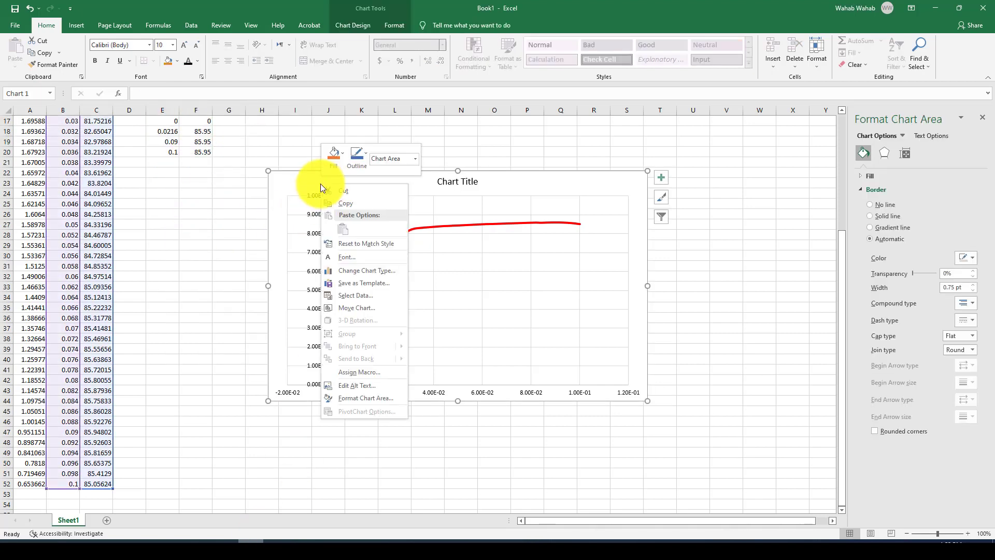
left_click(365, 298)
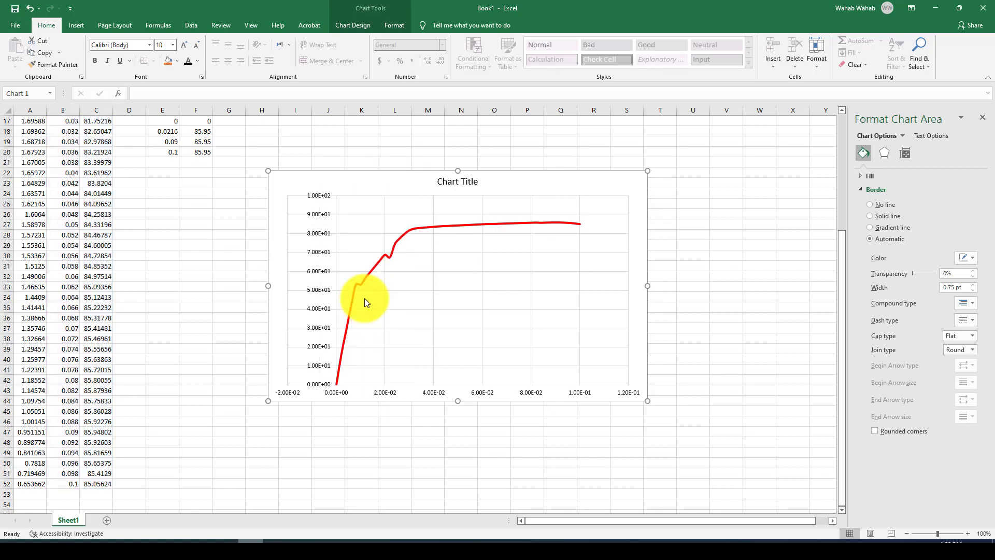
left_click(415, 278)
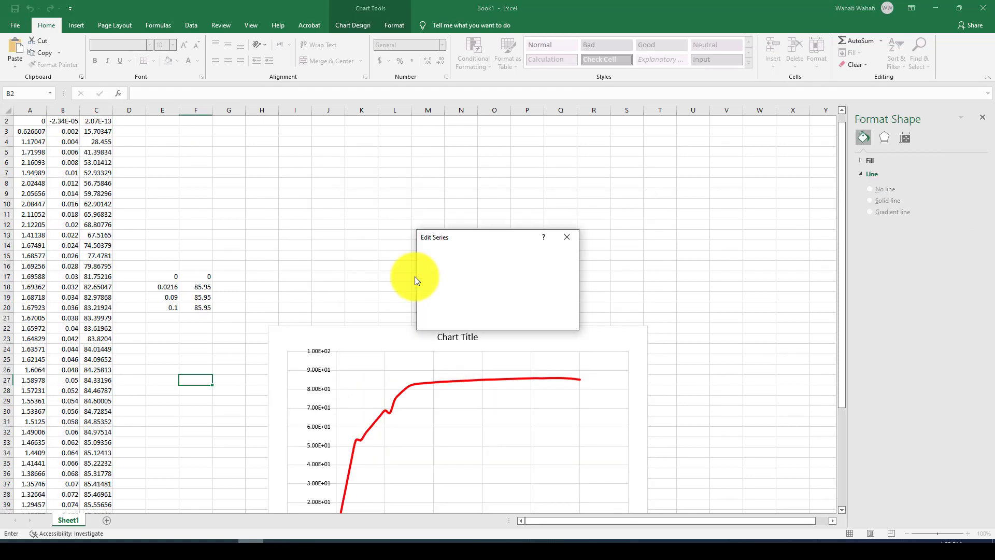
type("Pushover")
left_click(498, 319)
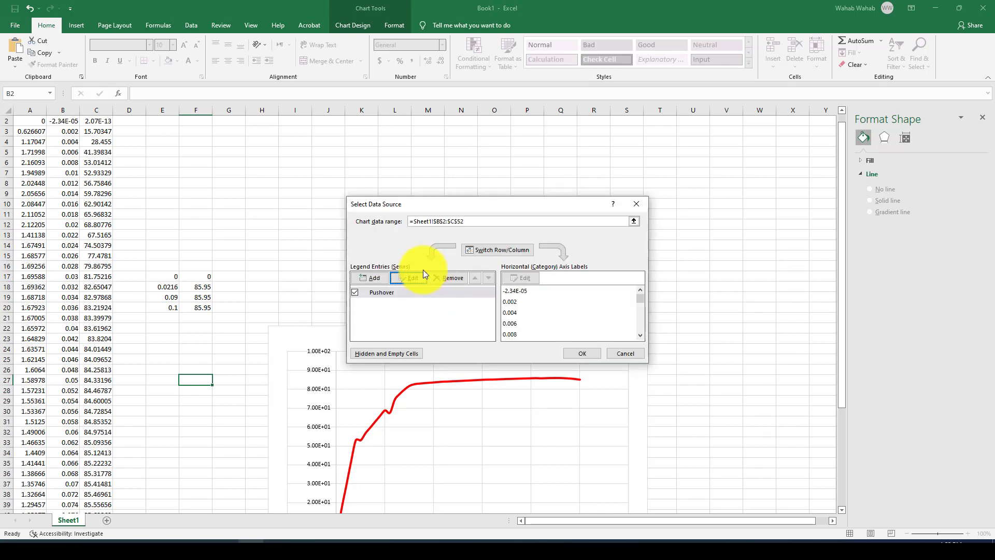
Step: Add a series named IEP-Curve with X values E17:E20 and Y values F17:F20, and move the chart up beside the data
left_click(378, 278)
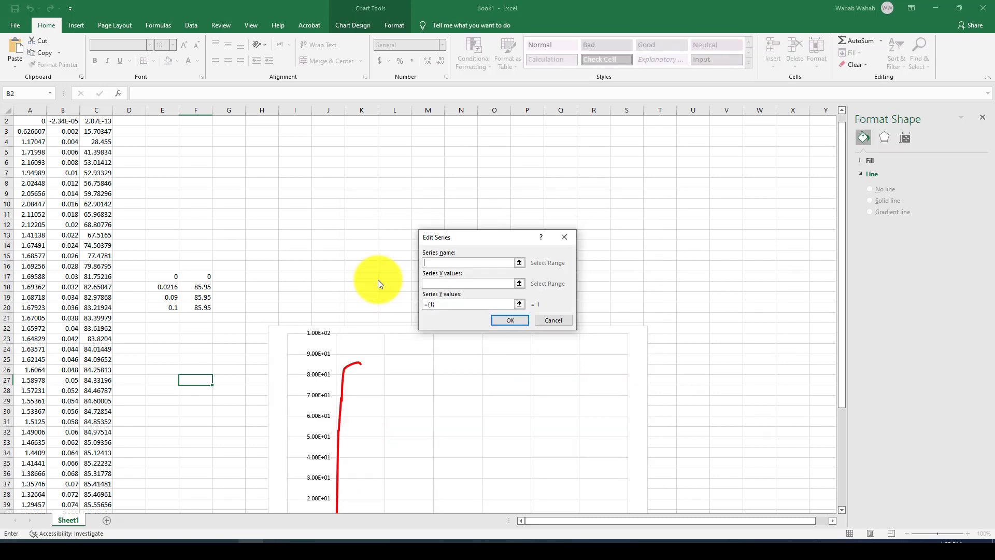
type("IEP-Curve")
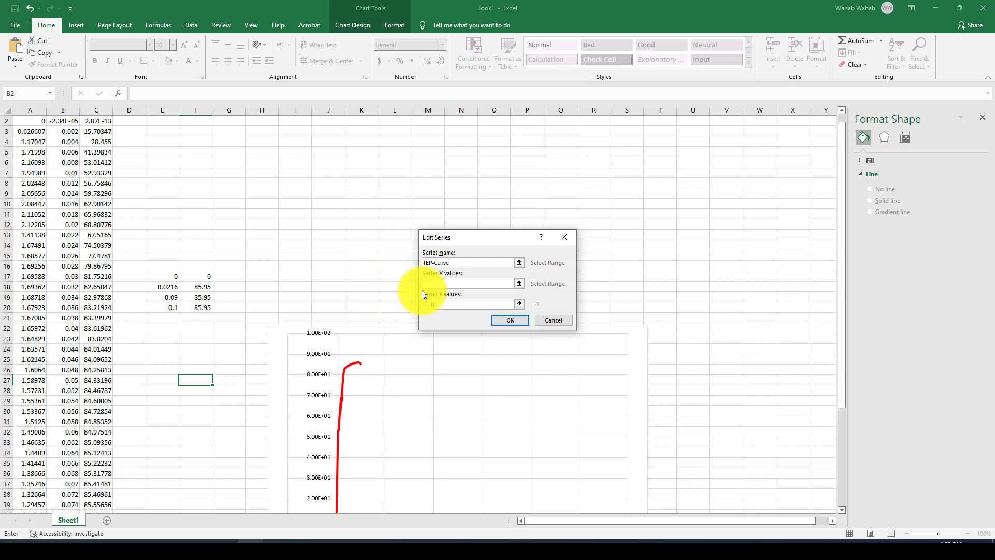
scroll(173, 195, "up", 1)
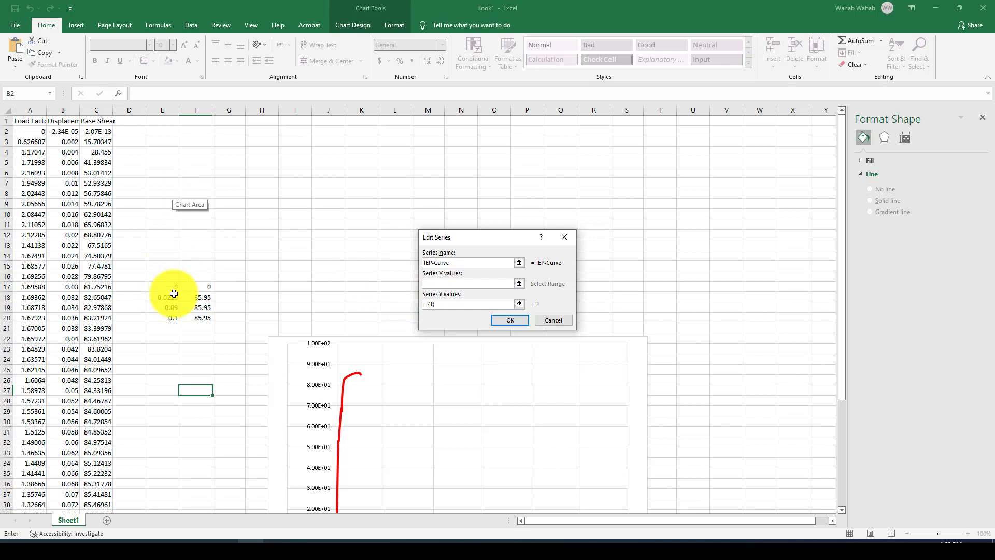
left_click_drag(173, 285, 172, 324)
left_click_drag(162, 287, 168, 314)
left_click_drag(463, 303, 420, 304)
key("BackSpace")
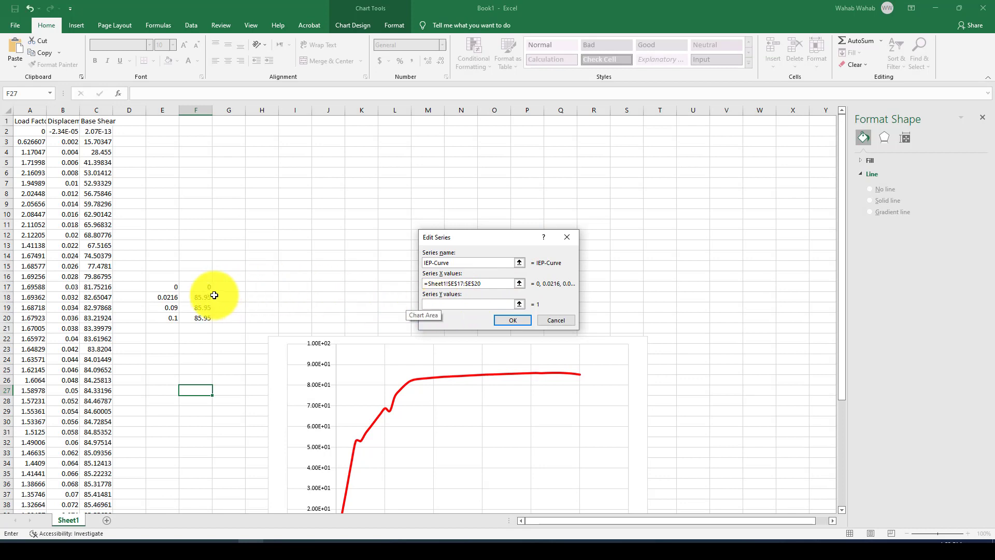
left_click_drag(201, 288, 202, 316)
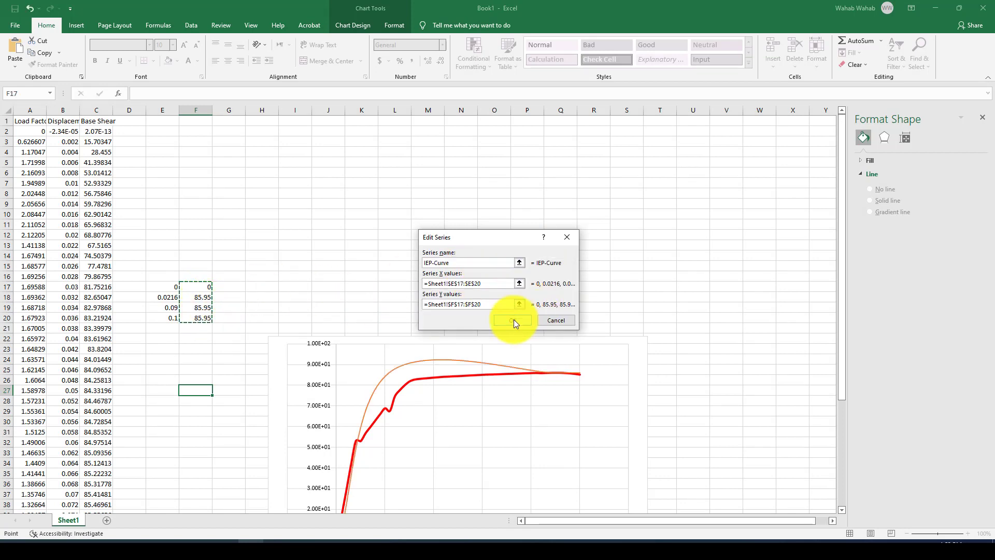
left_click(514, 319)
left_click(590, 355)
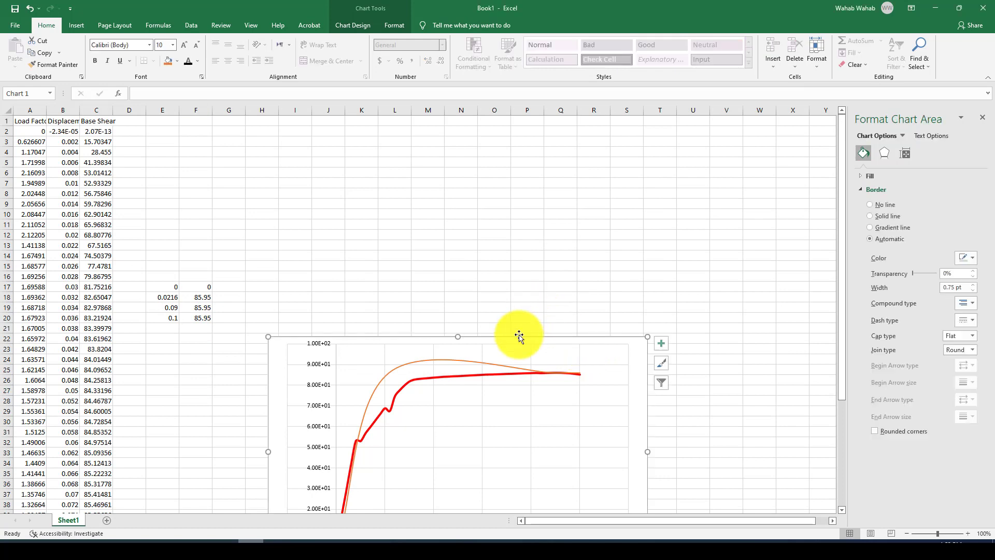
left_click_drag(513, 316, 519, 183)
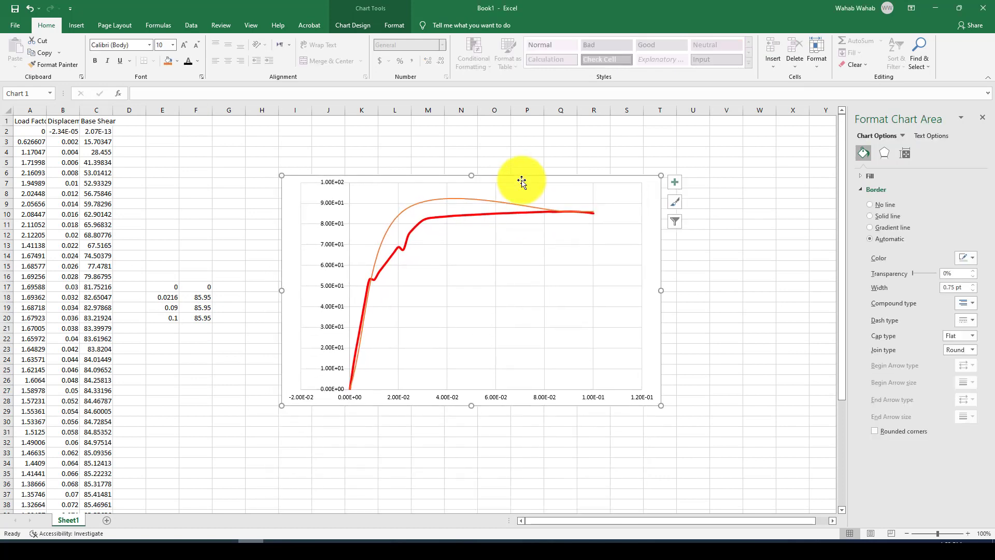
Step: Try to move the IEP-Curve series' X values range to E2:E5, and undo the change
left_click(481, 200)
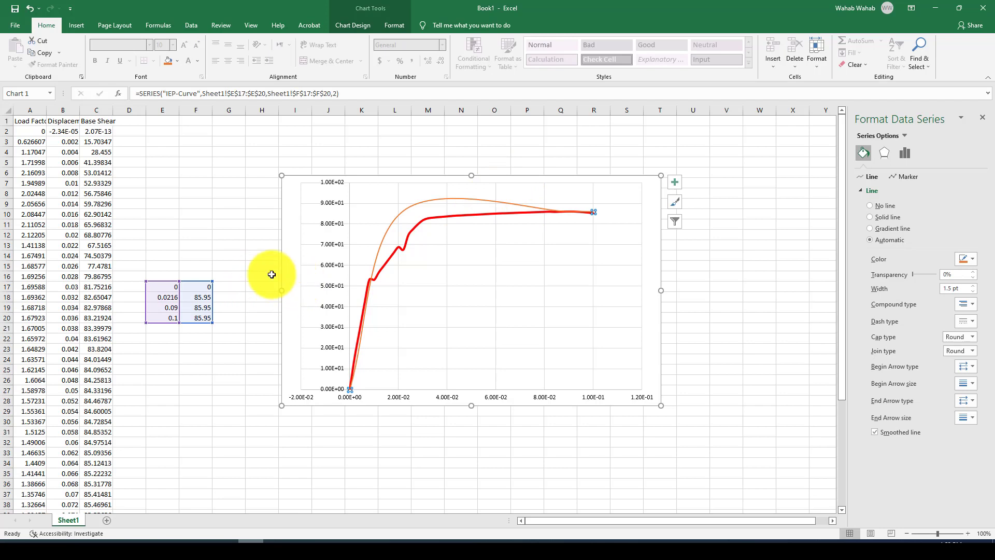
left_click_drag(172, 284, 167, 129)
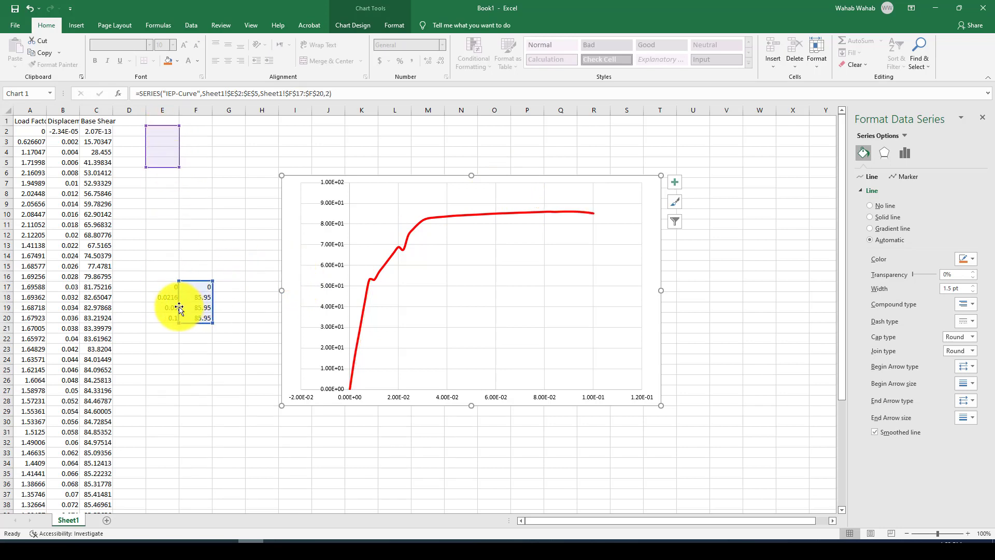
key("ctrl+z")
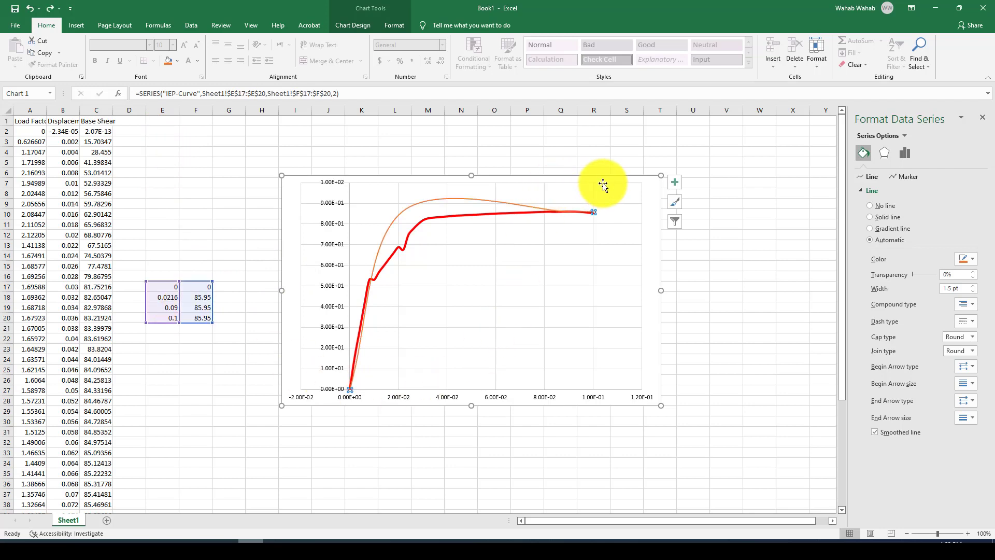
Step: Nudge the plot area within the chart and move the whole chart slightly up
left_click(511, 222)
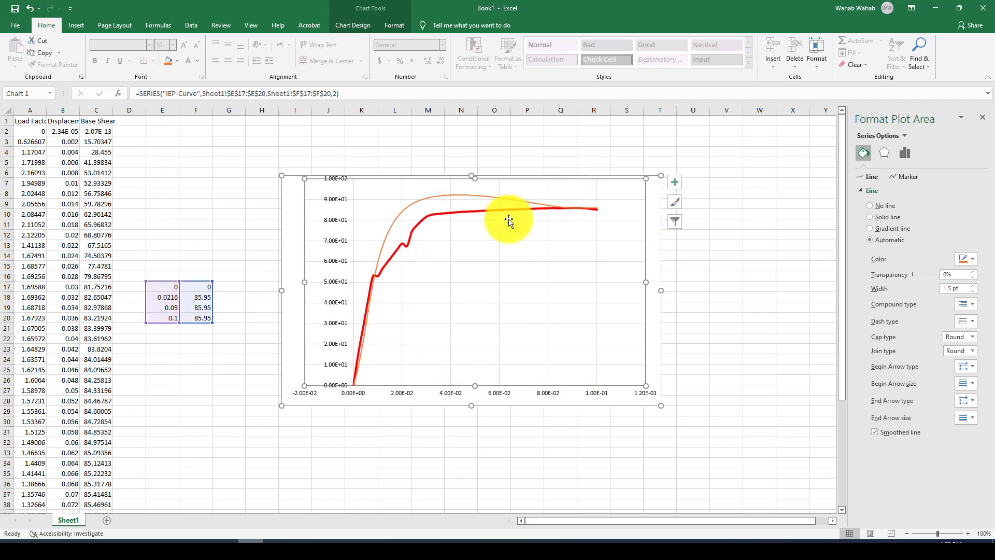
left_click(200, 318)
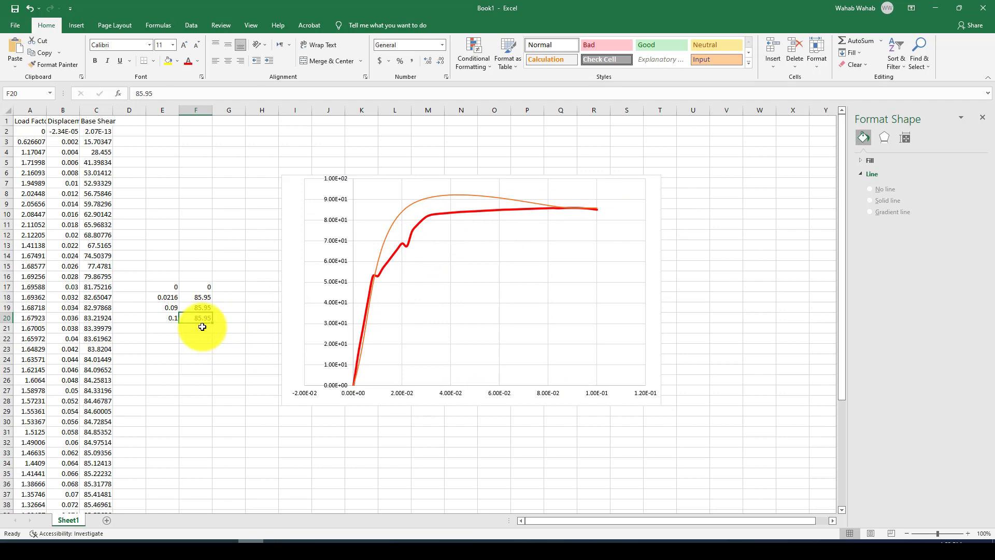
left_click_drag(534, 178, 537, 171)
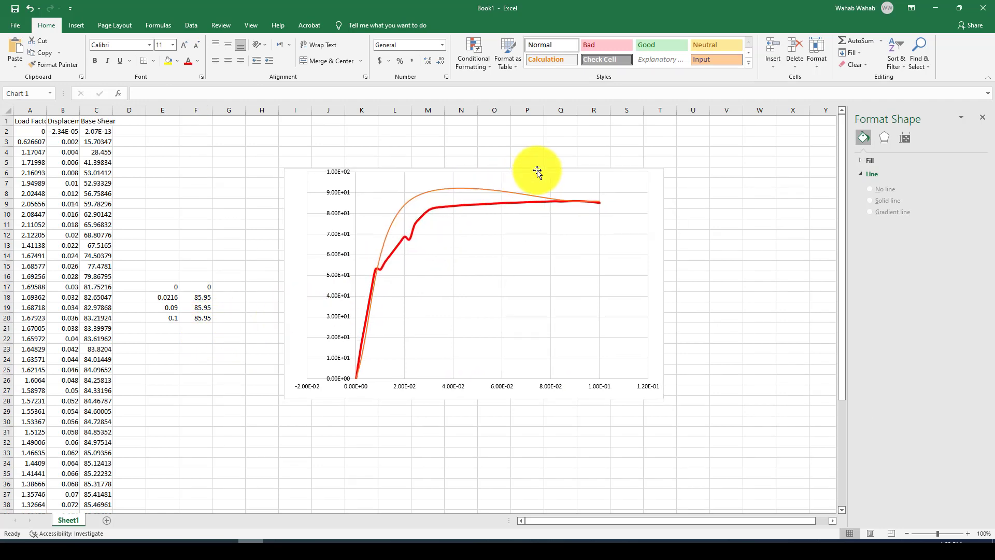
Step: Check the idealized curve in SeismoStruct, change the Excel chart to Scatter with Straight Lines, and move the chart up toward the data
left_click(455, 533)
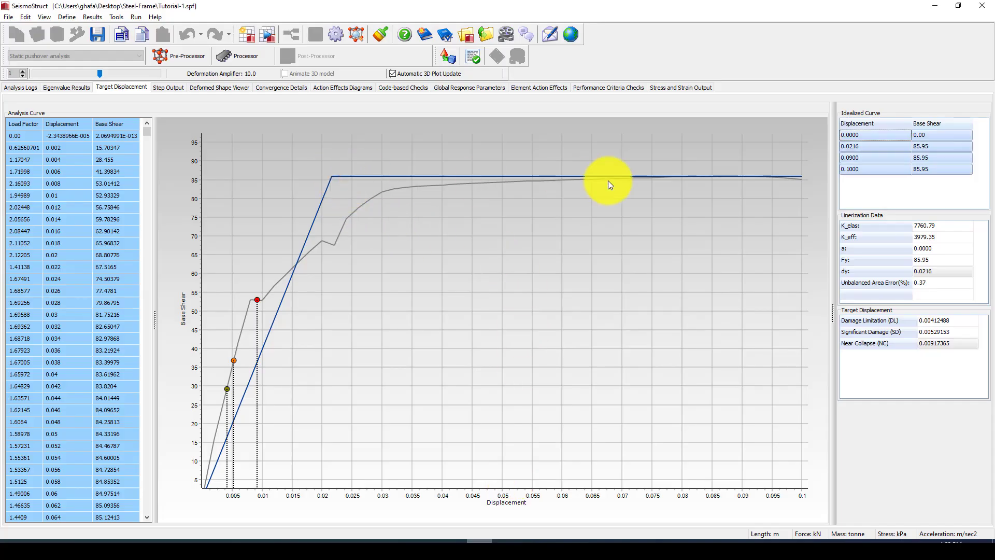
key("alt+Tab")
left_click(448, 189)
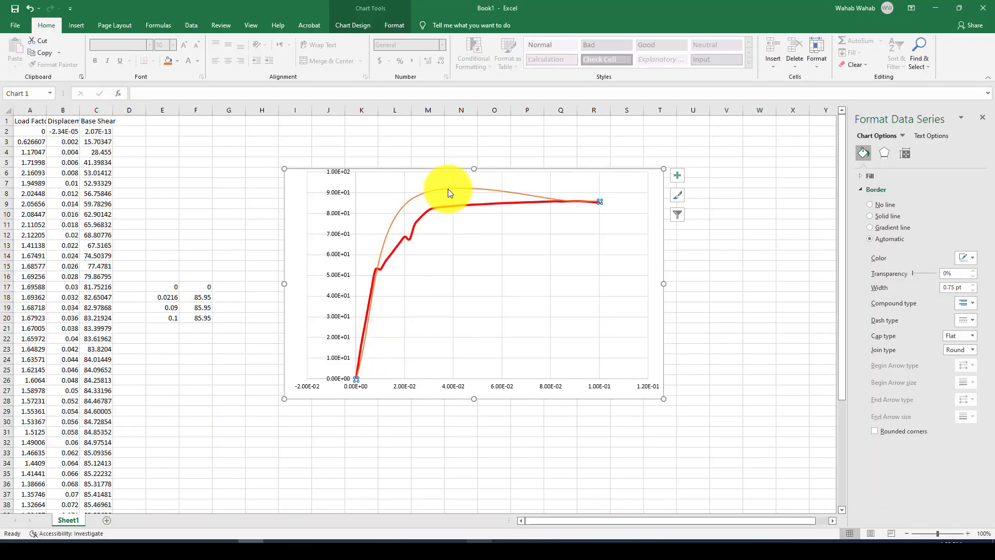
left_click(373, 24)
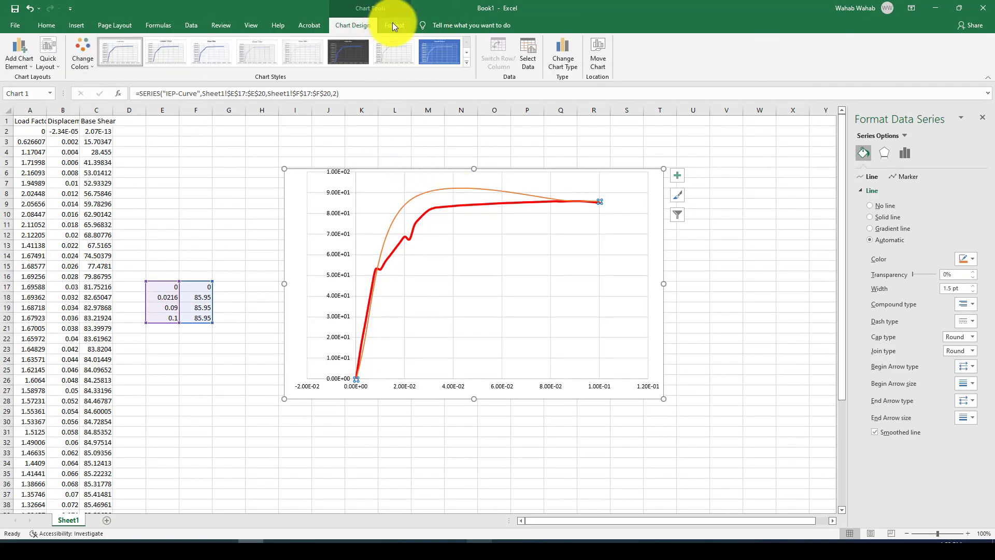
left_click(393, 24)
left_click(359, 25)
left_click(558, 56)
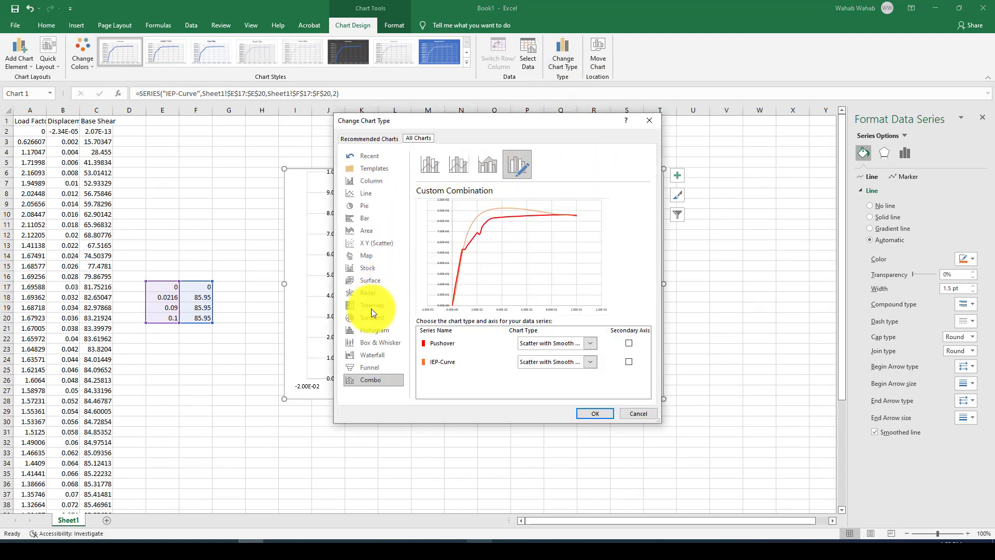
left_click(369, 243)
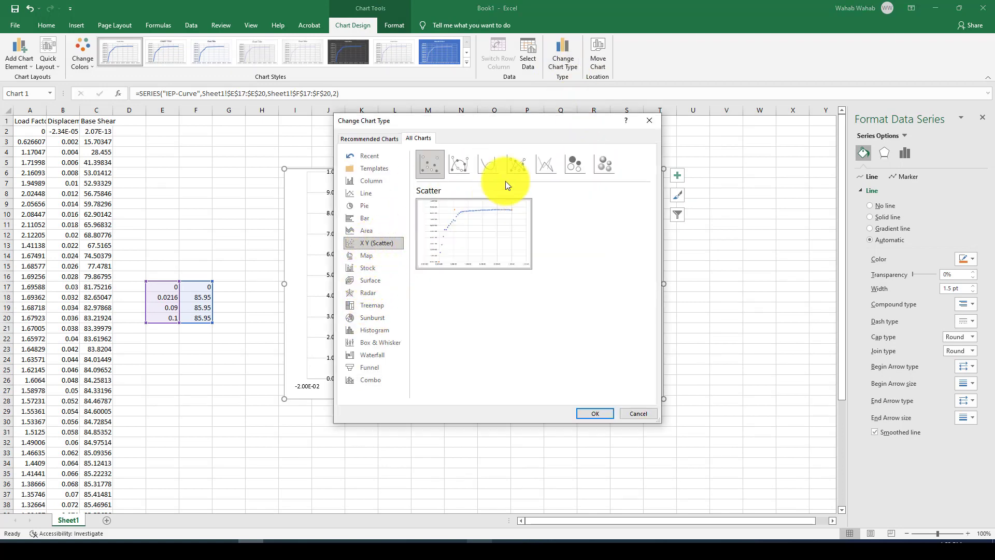
left_click(546, 166)
left_click(589, 416)
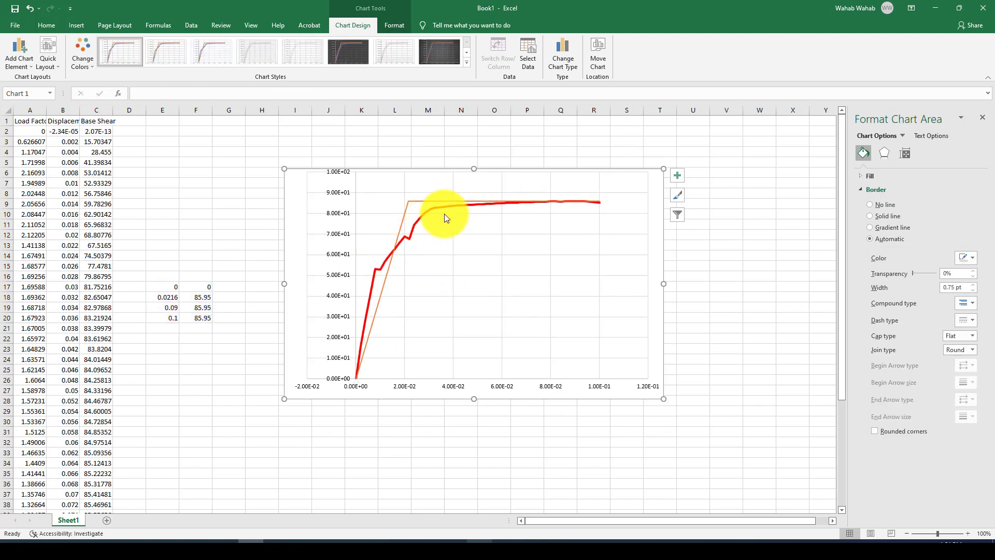
left_click_drag(652, 172, 625, 152)
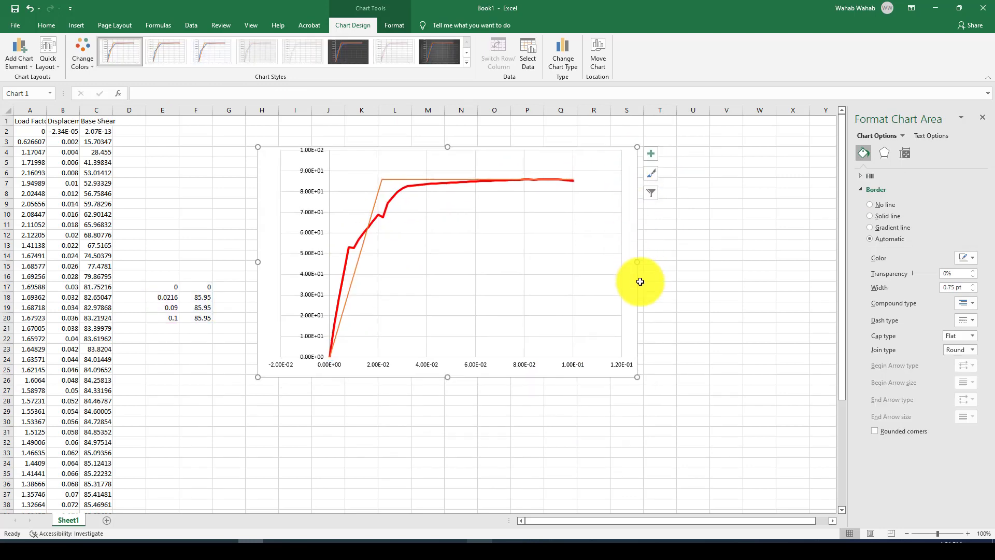
Step: Reapply the Scatter with Straight Lines type with the Pushover series selected, and move the chart down and closer to the data columns
left_click(406, 191)
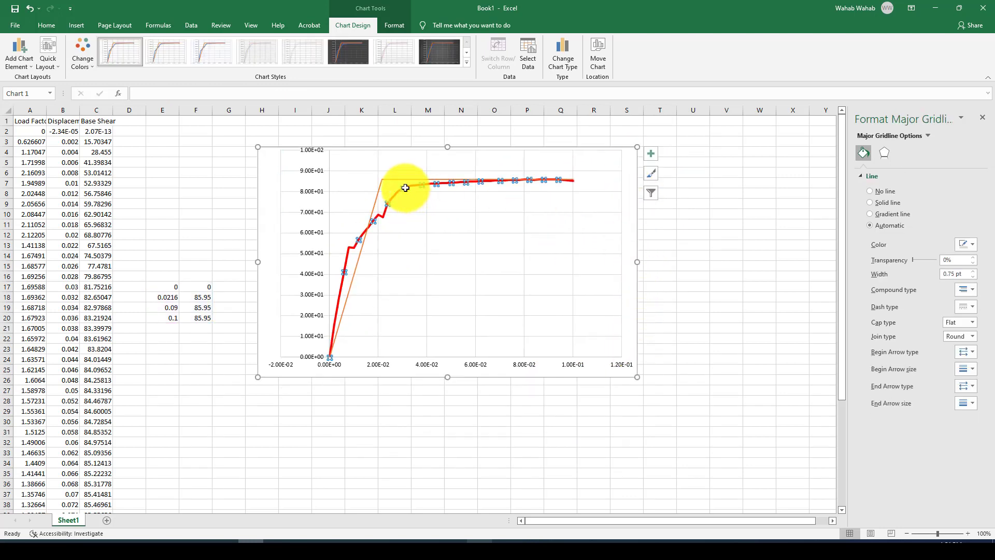
left_click(406, 186)
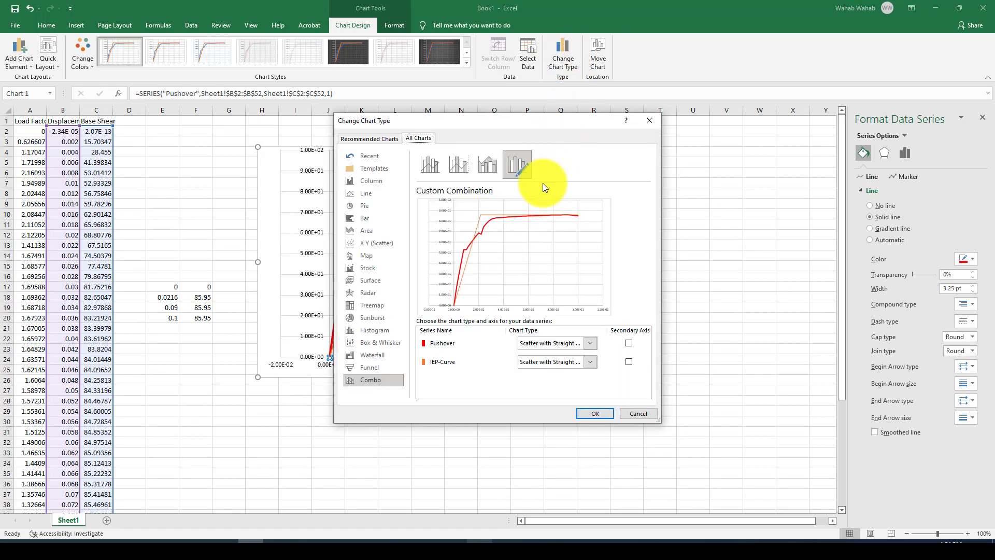
left_click(370, 242)
left_click(547, 166)
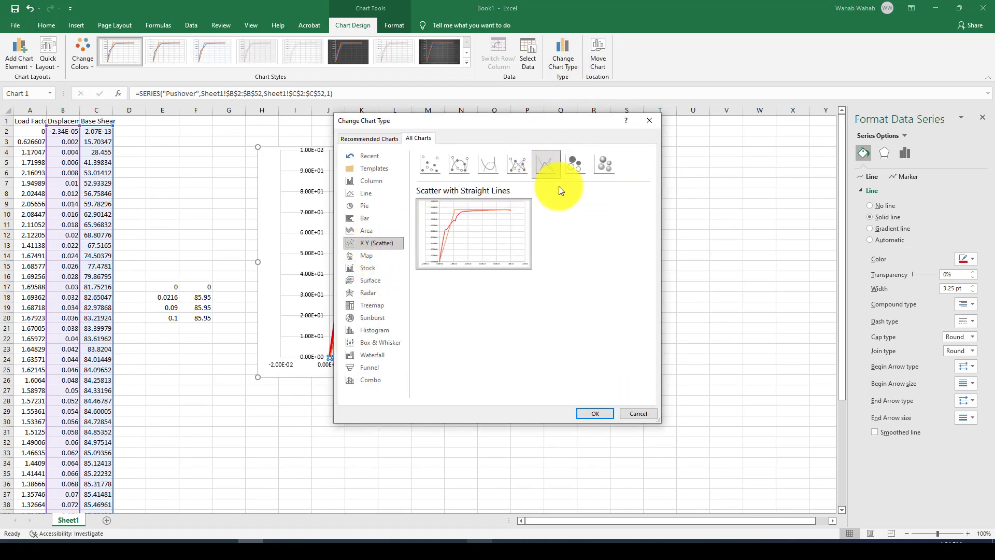
left_click(595, 413)
left_click(566, 150)
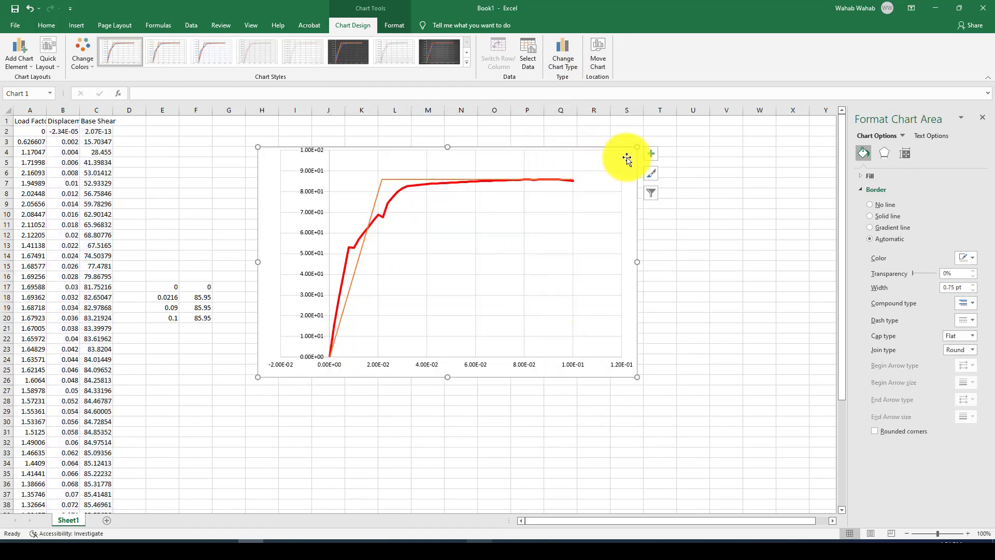
left_click_drag(598, 180, 574, 207)
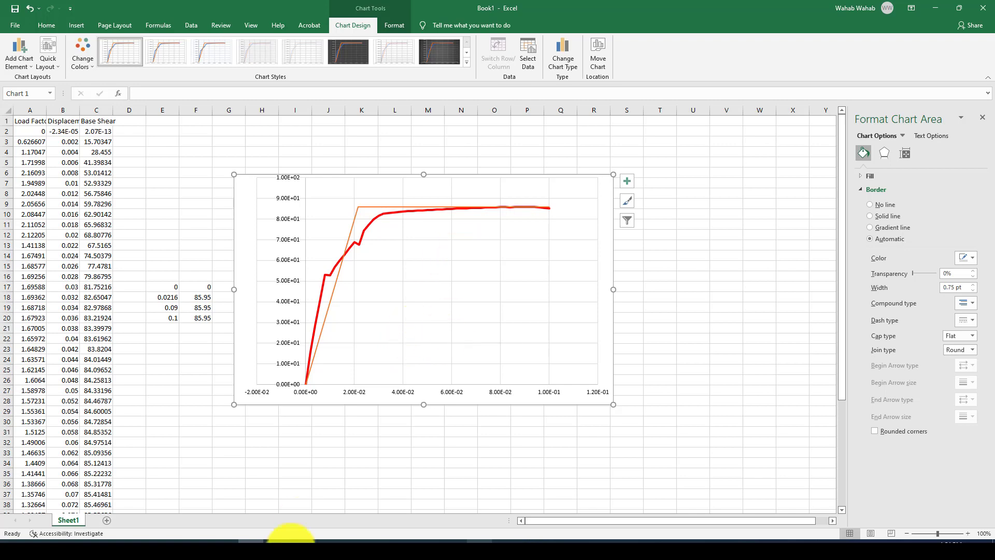
Step: Switch to SeismoStruct and compare its capacity and idealized curves in the target displacement results with the Excel chart
mouse_move(303, 542)
left_click(498, 540)
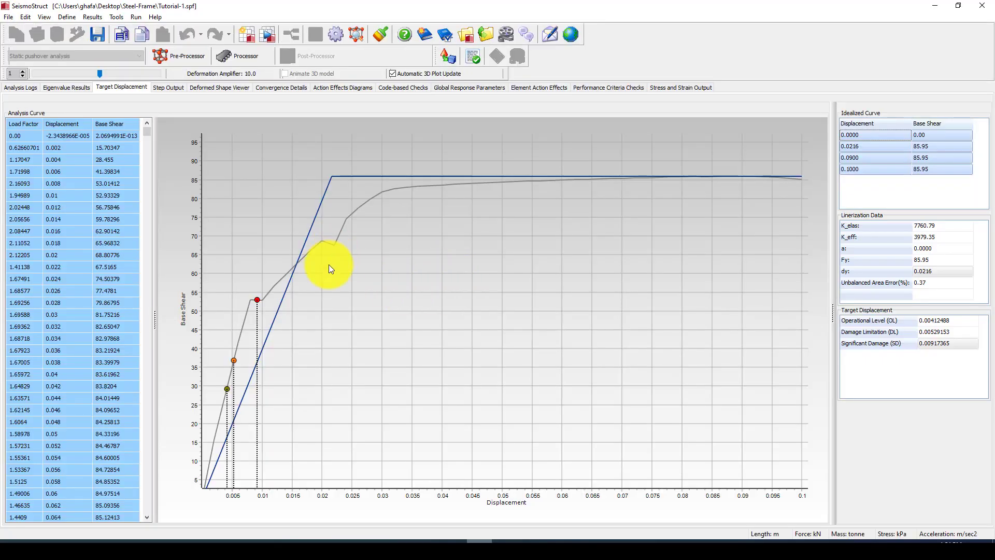
left_click_drag(147, 130, 155, 170)
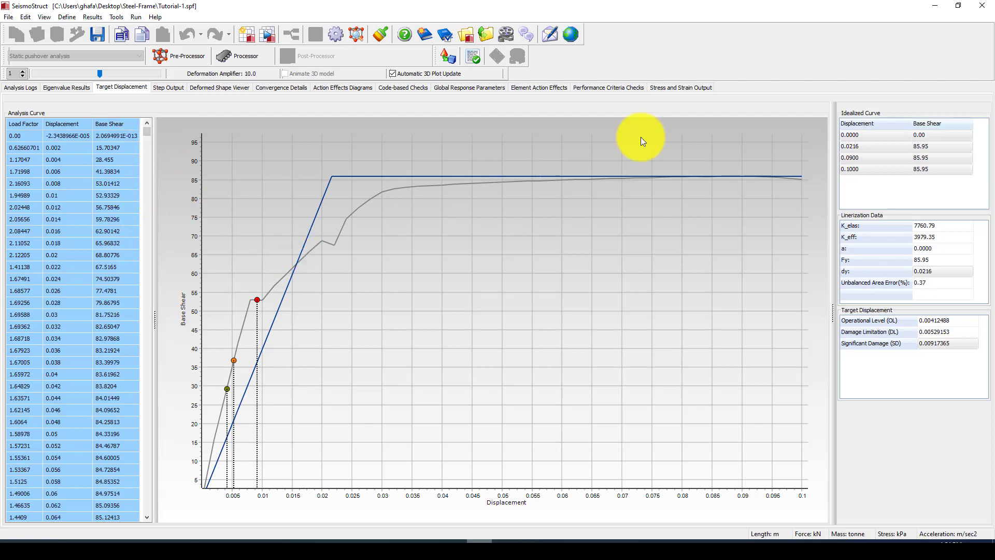